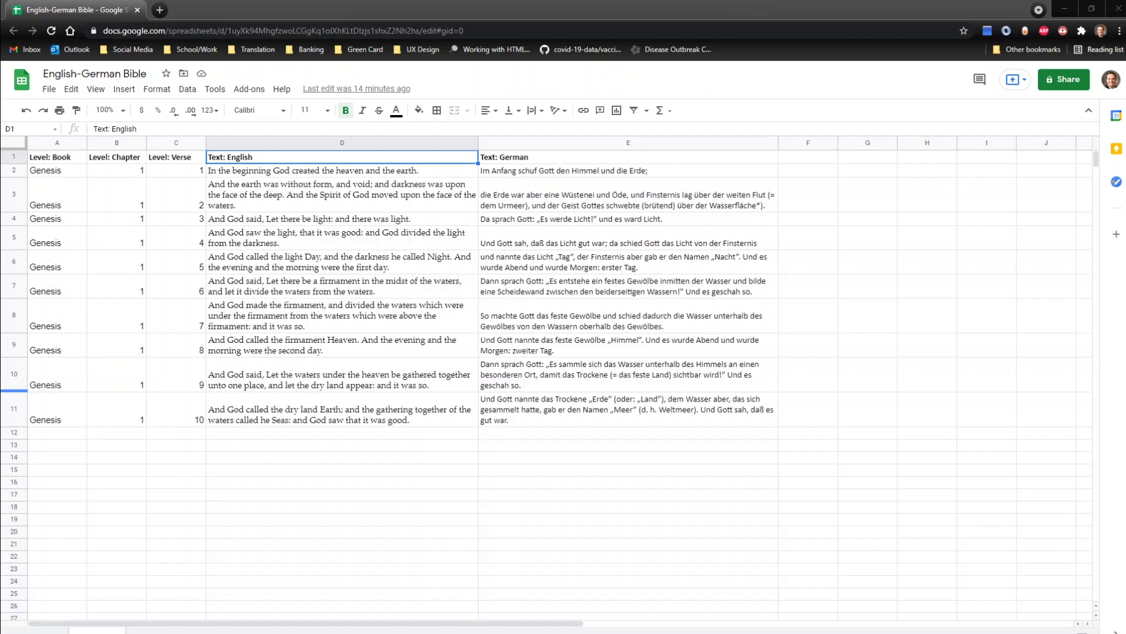
Step: Examine the header row's Level columns for Book, Chapter and Verse and its Text columns for English and German
click(274, 413)
click(569, 409)
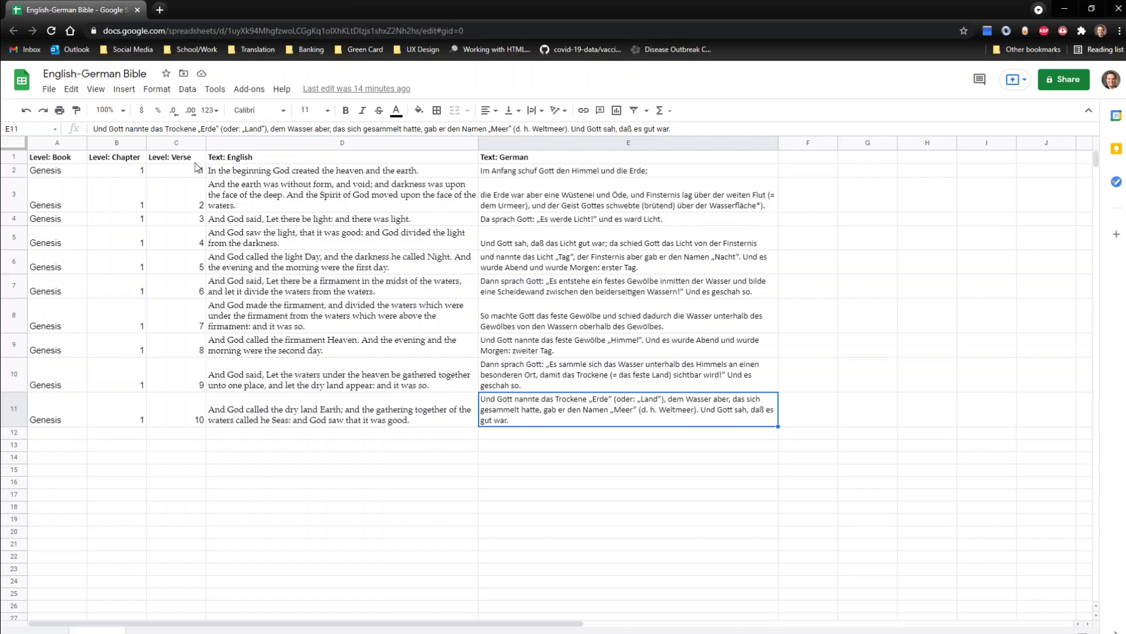
click(57, 160)
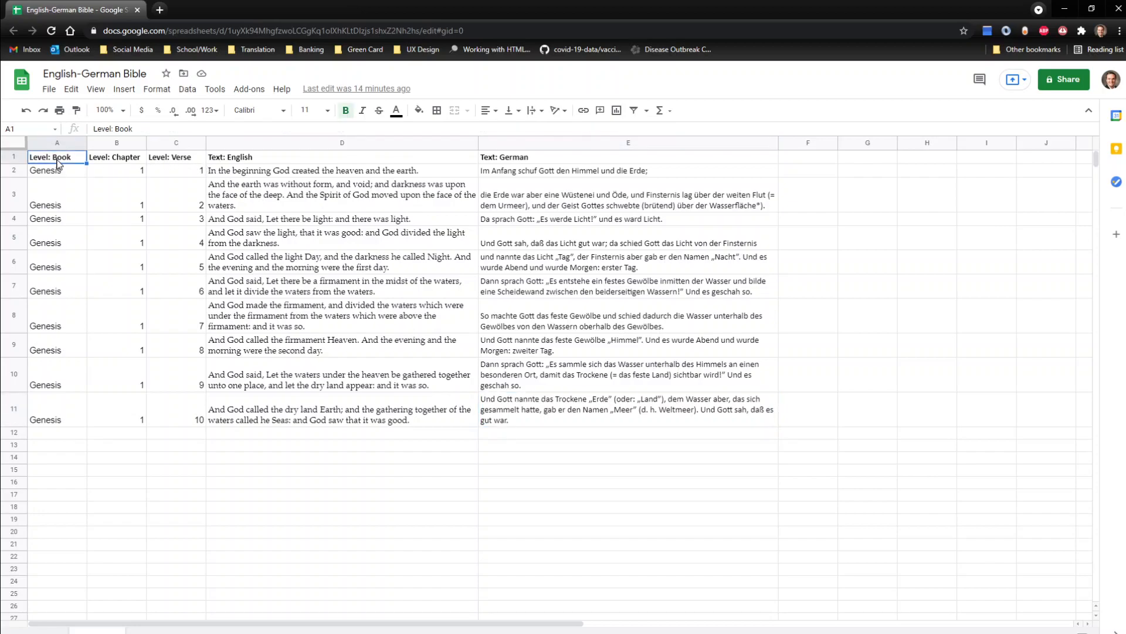
click(95, 161)
click(158, 162)
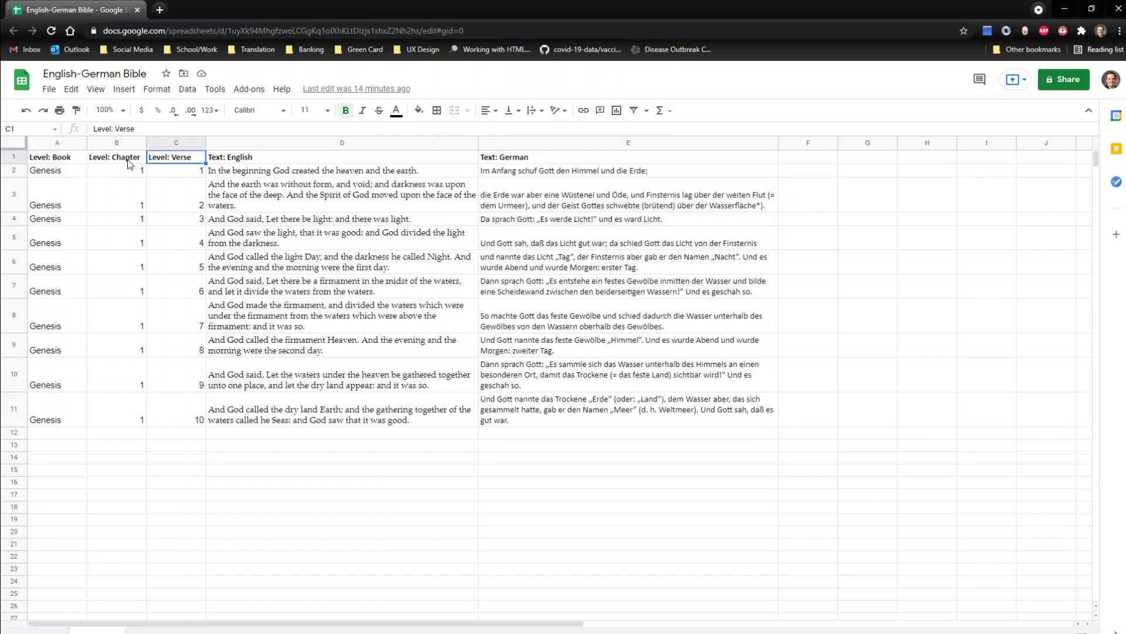
click(58, 161)
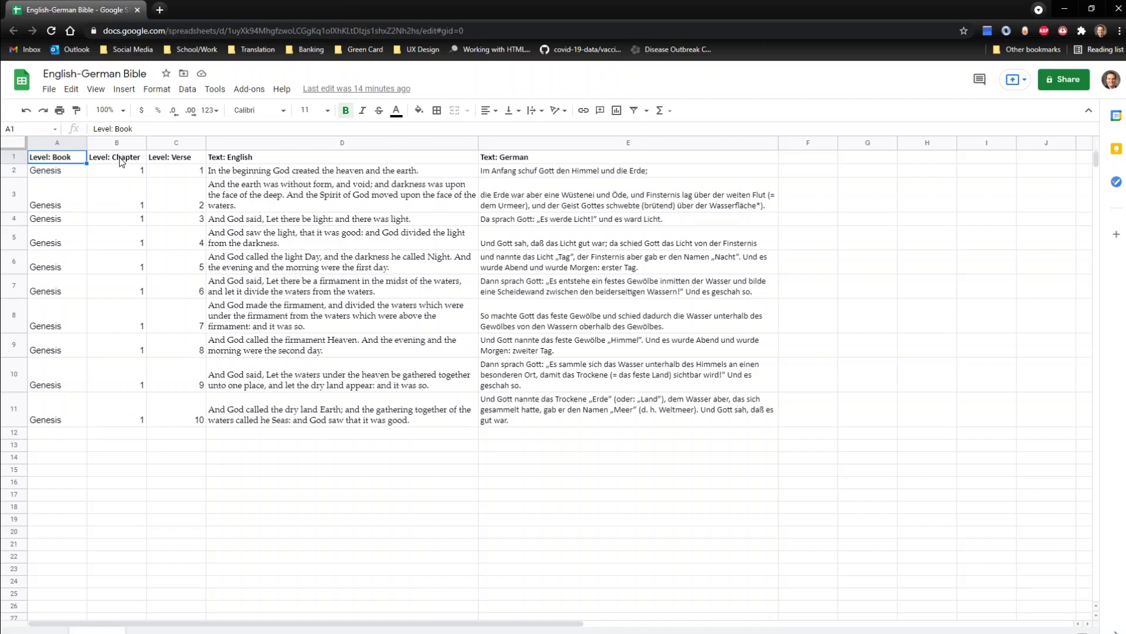
click(106, 163)
click(49, 163)
click(157, 164)
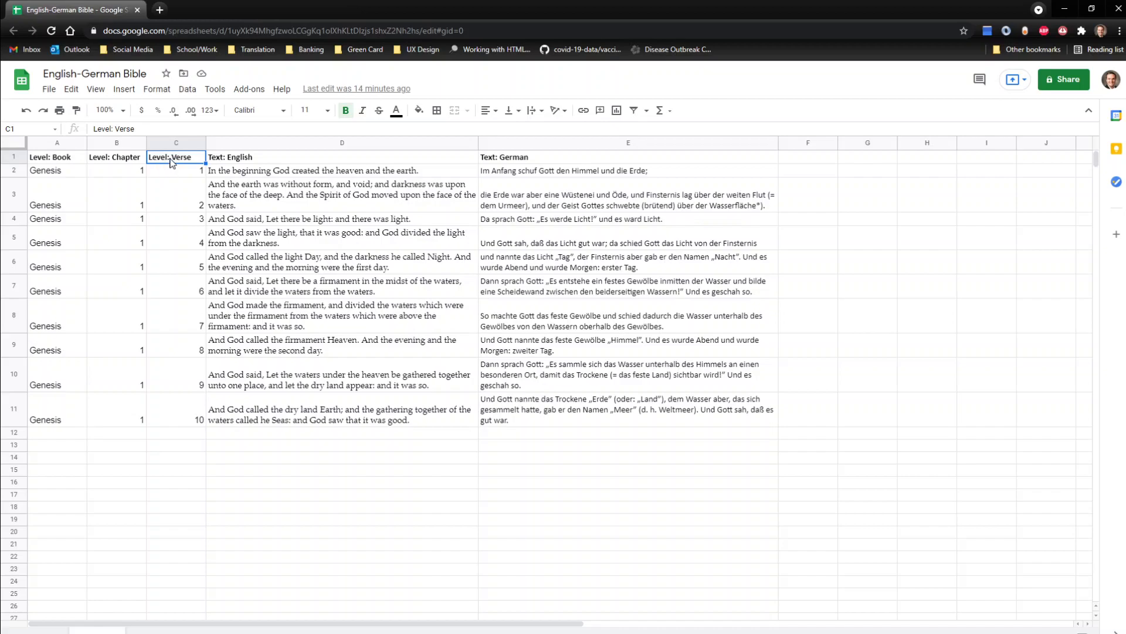
click(237, 163)
click(502, 163)
click(353, 164)
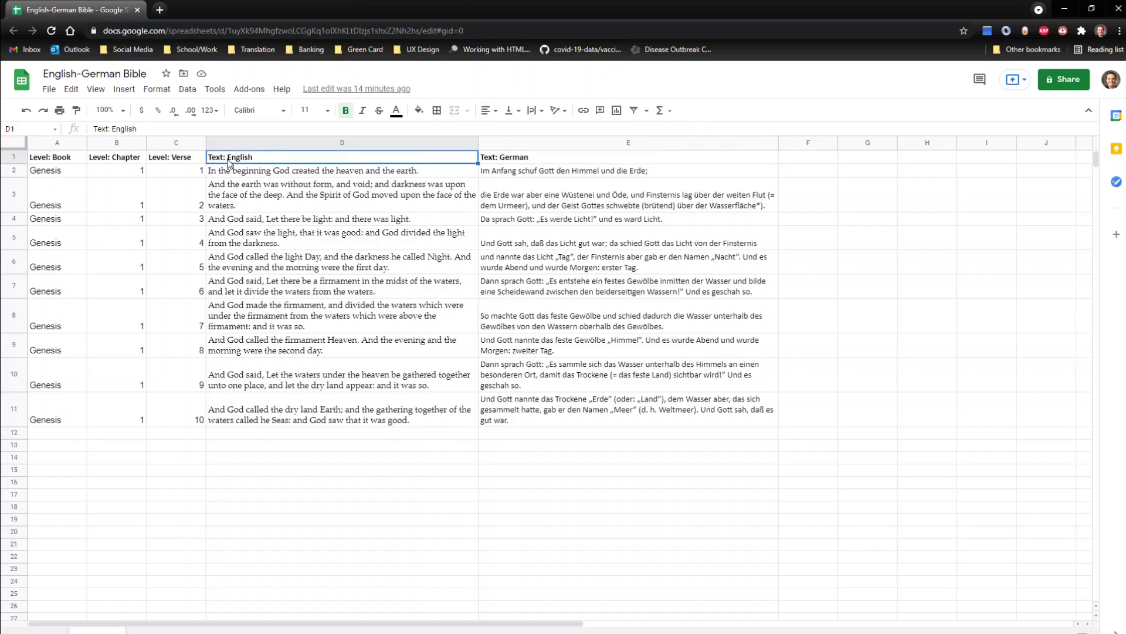
click(498, 161)
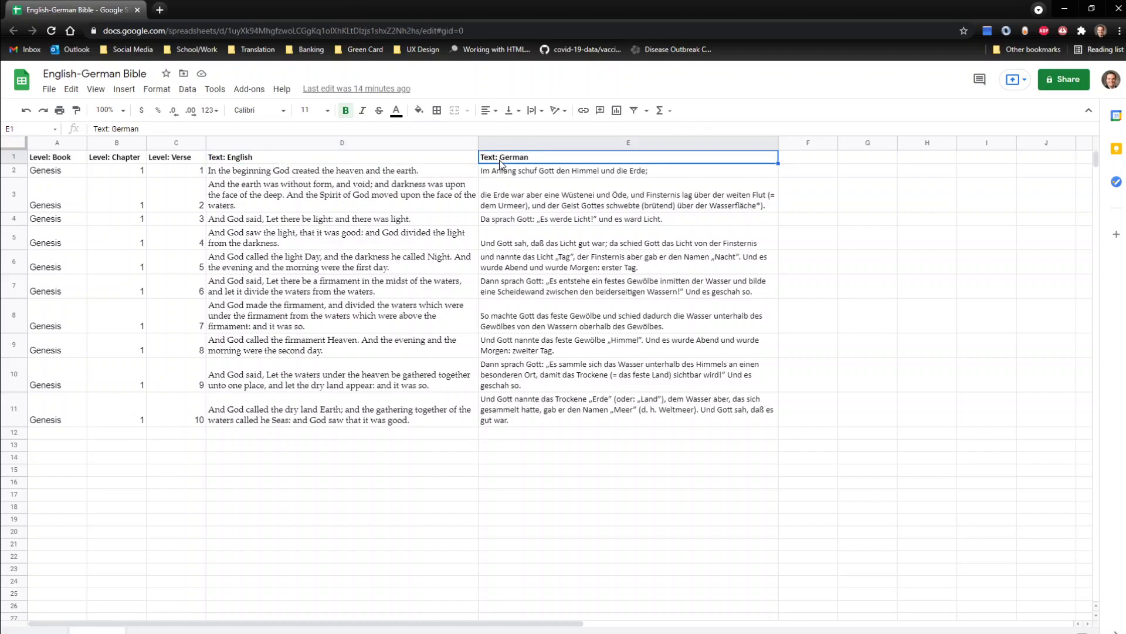
double_click(226, 160)
drag(226, 160, 193, 163)
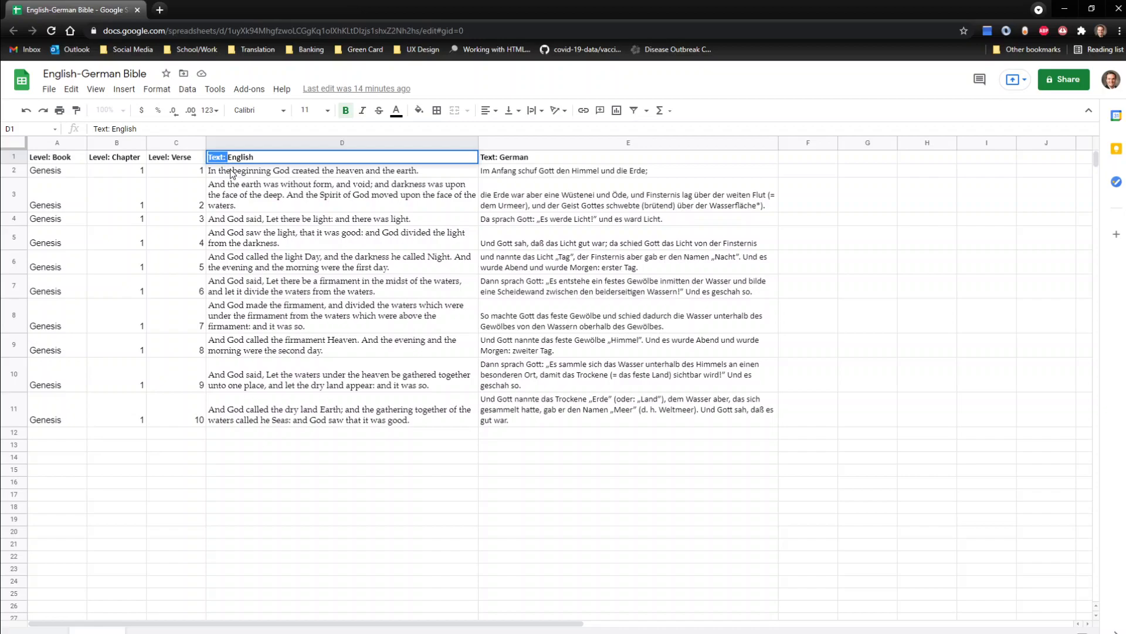
Step: Examine how the English and German verse texts are paired row by row beneath the headers
drag(242, 176, 613, 410)
click(613, 412)
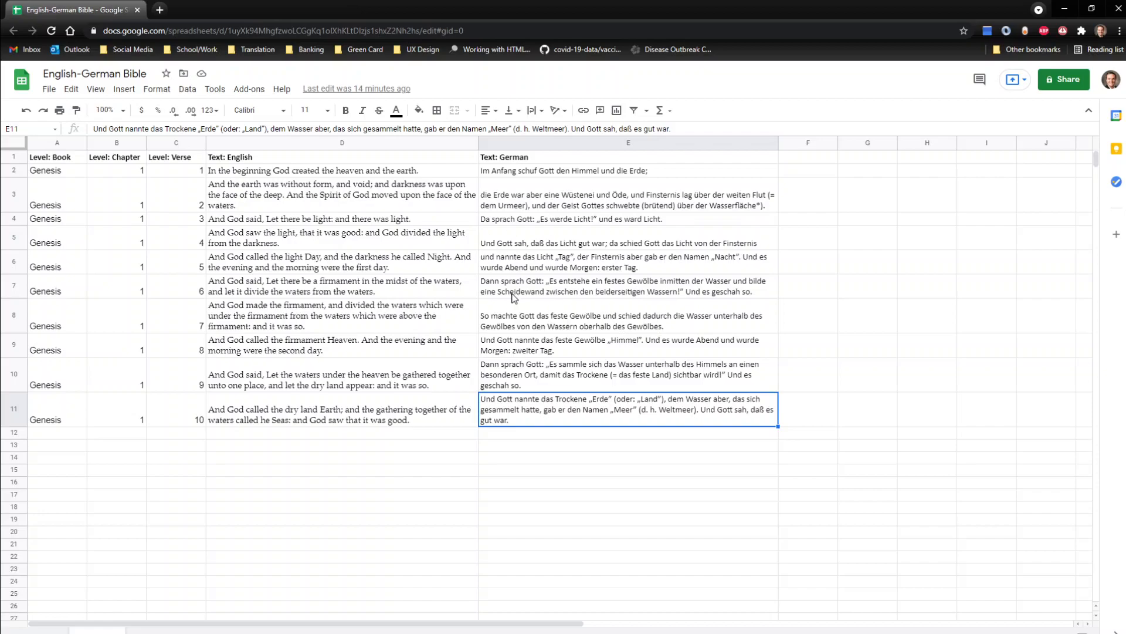
click(387, 329)
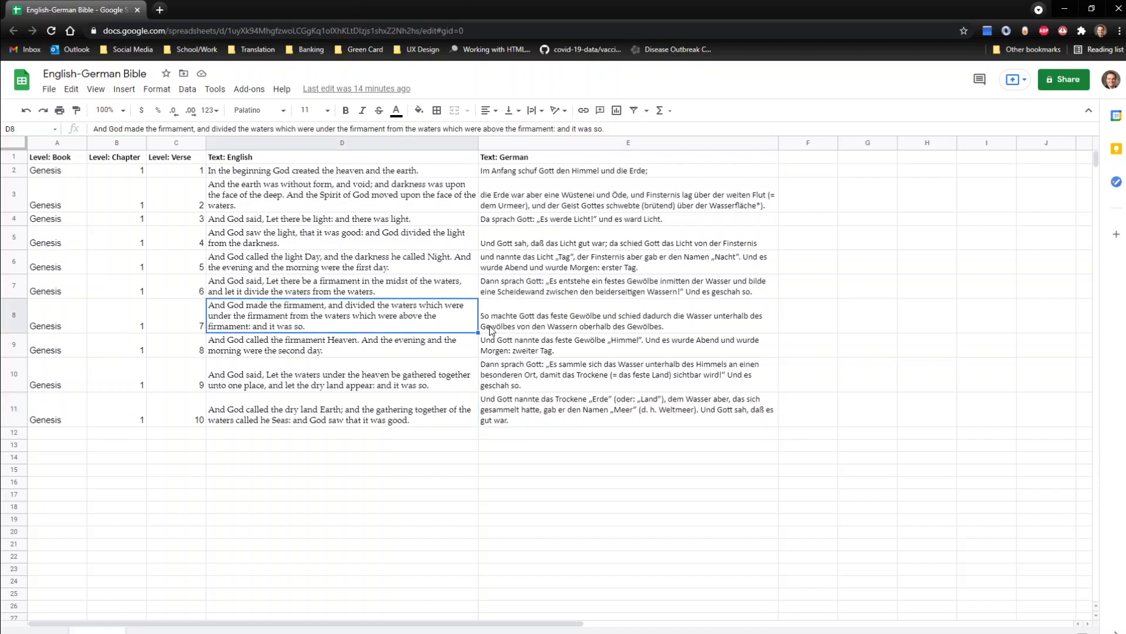
click(600, 330)
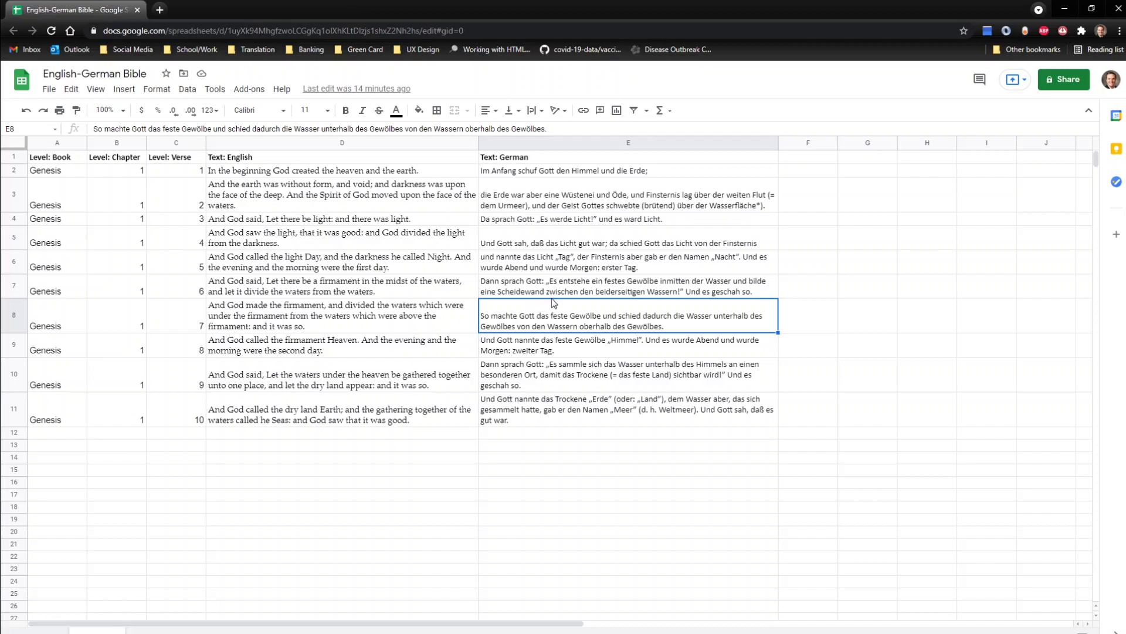
click(595, 347)
double_click(594, 340)
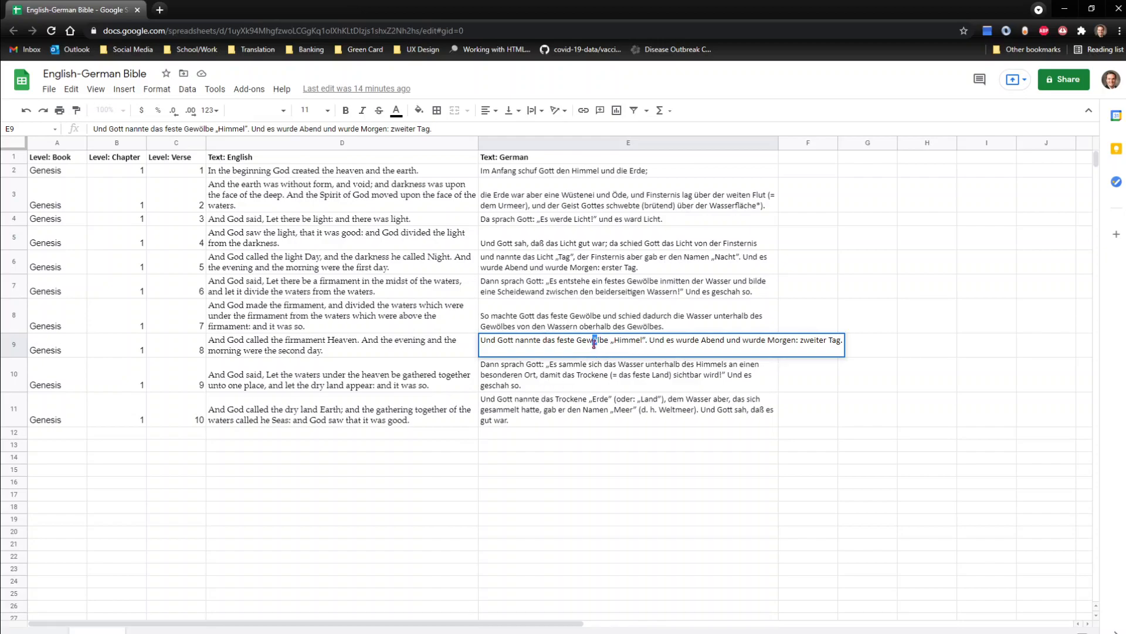
click(595, 341)
click(569, 324)
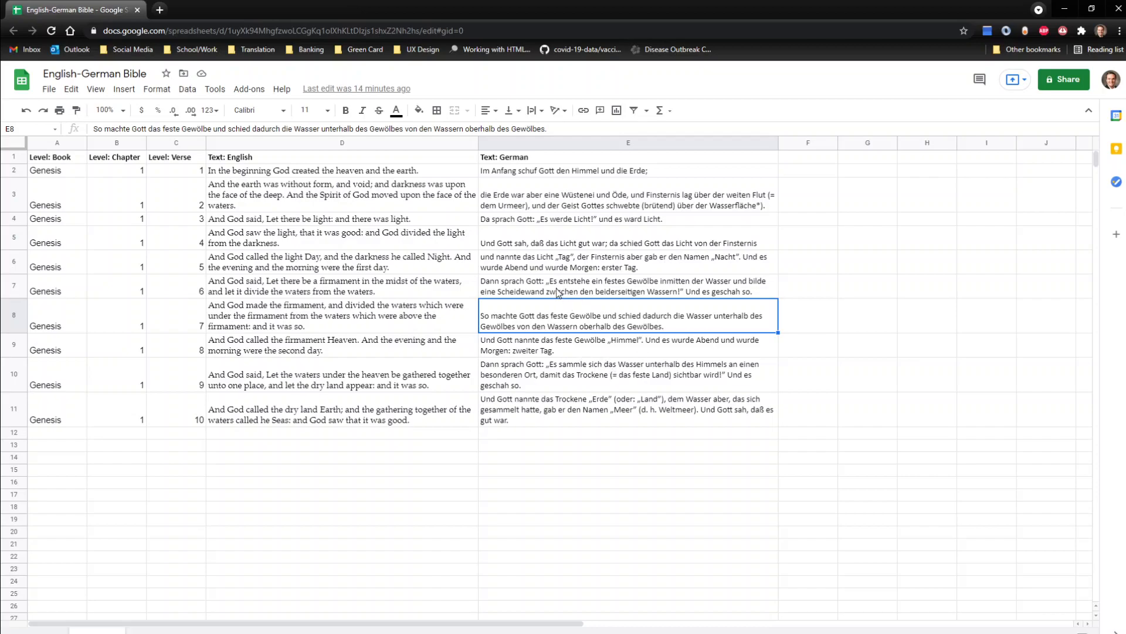
click(588, 290)
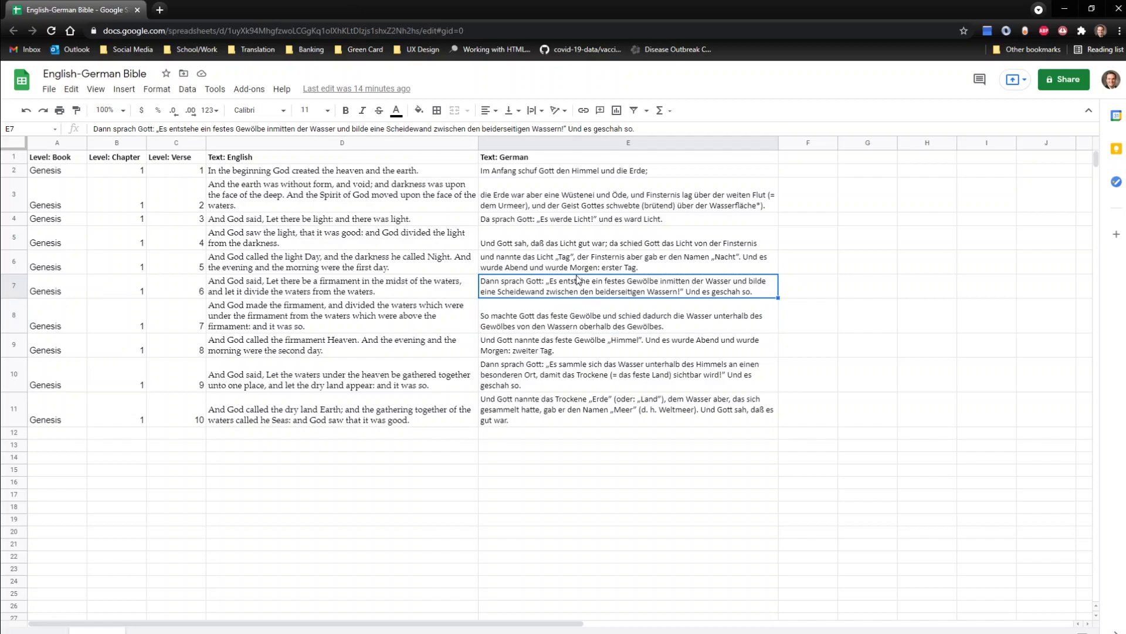
click(597, 266)
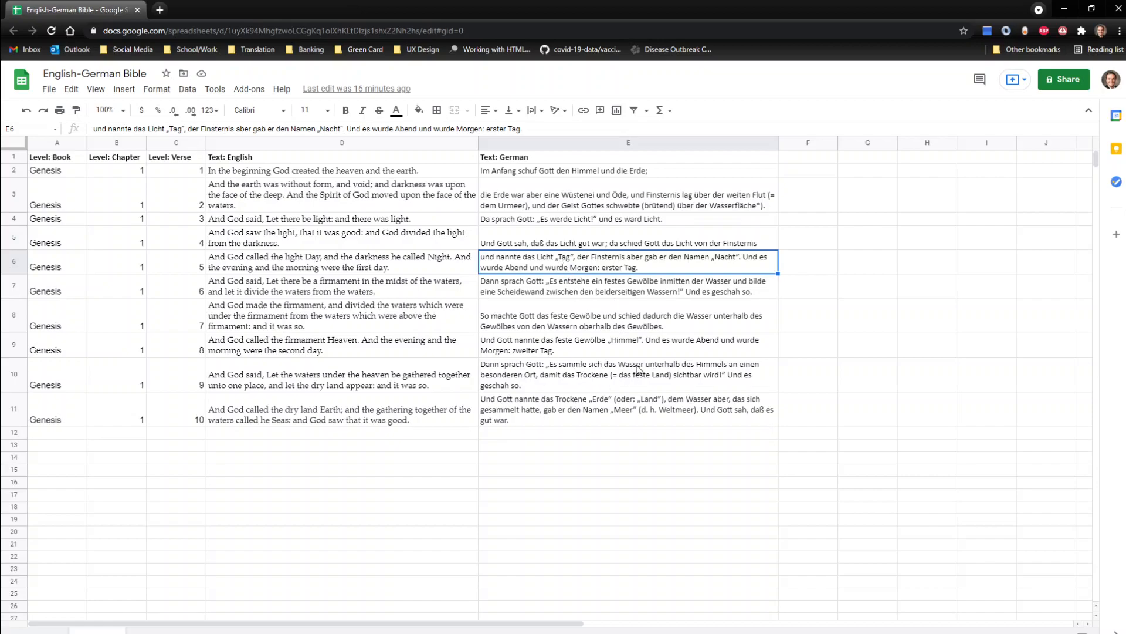
click(558, 369)
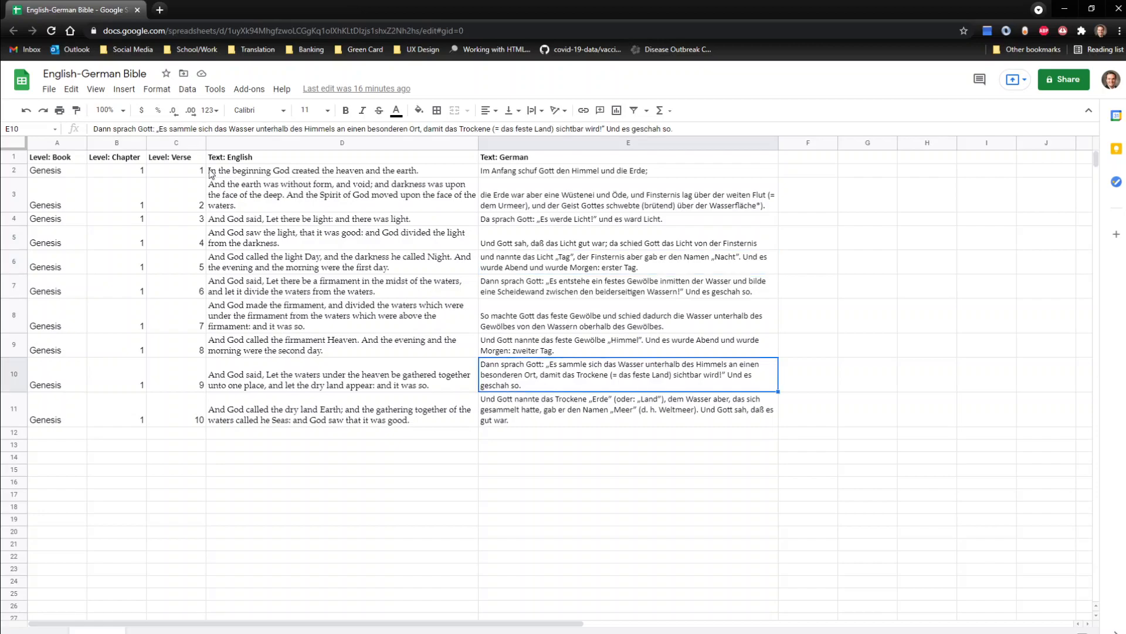
Step: Download the current sheet as a comma-separated values file into the Synchronized ETAX folder
click(48, 90)
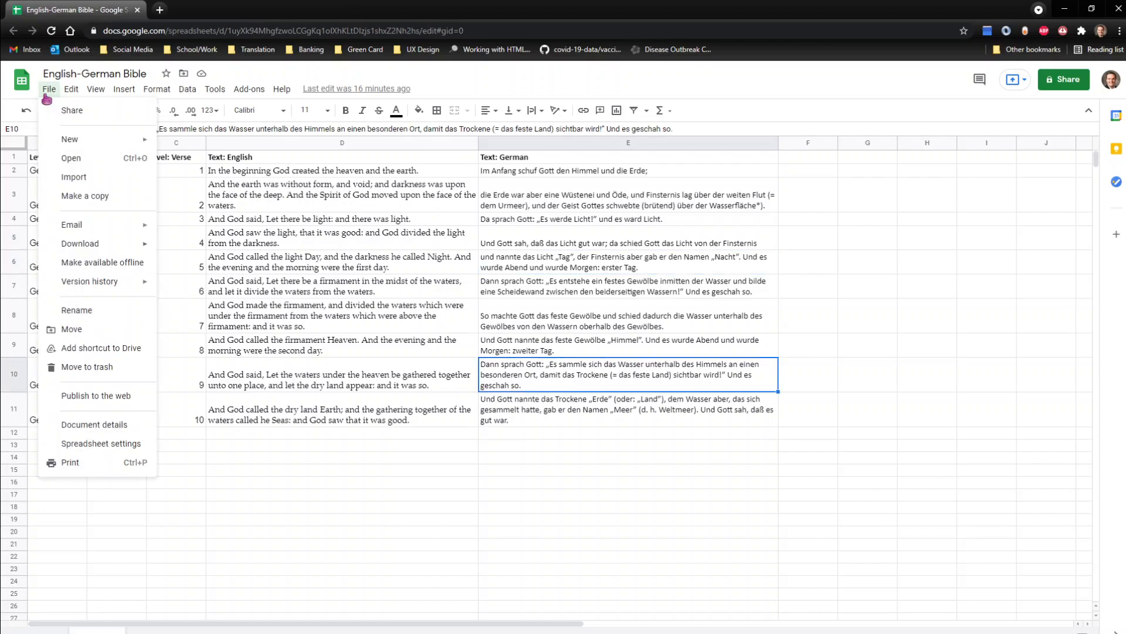
mouse_move(92, 249)
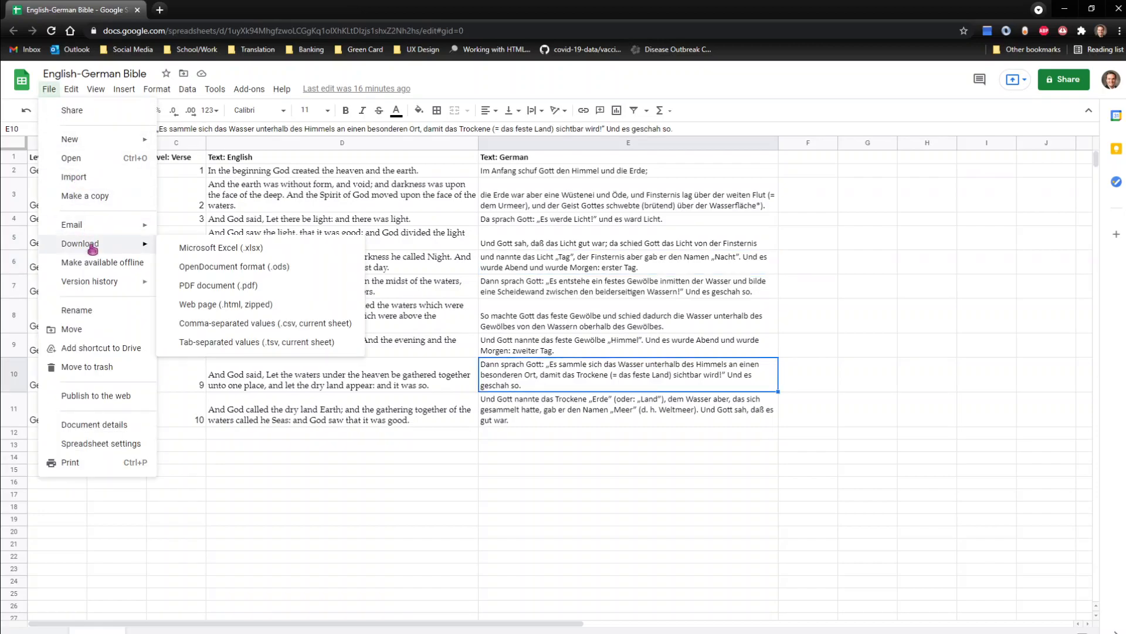
click(246, 327)
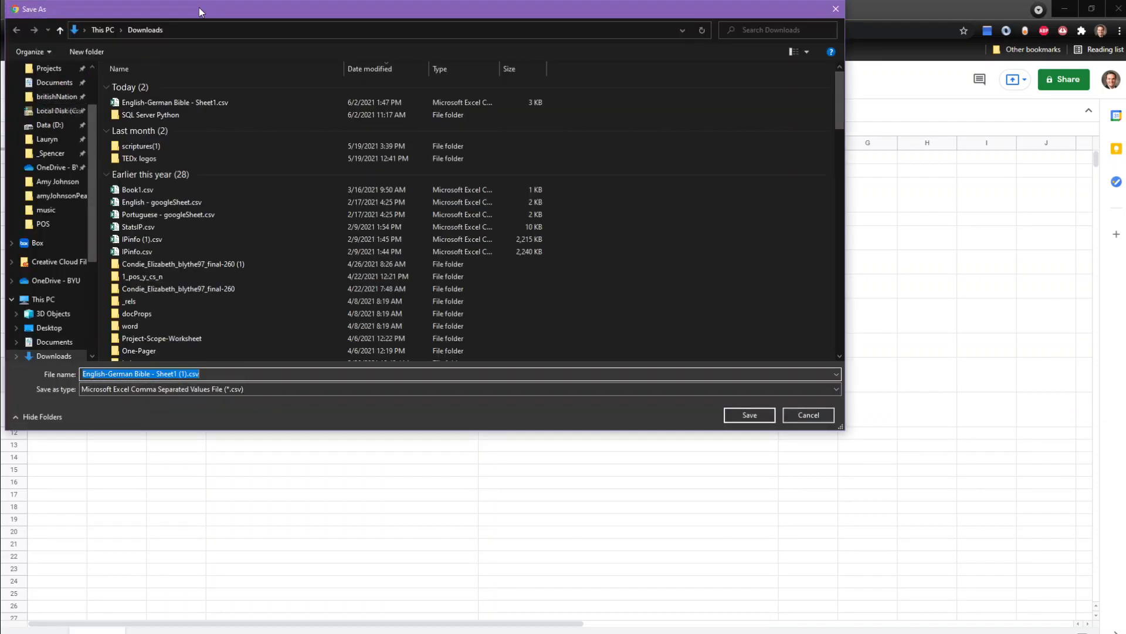
drag(199, 8, 286, 56)
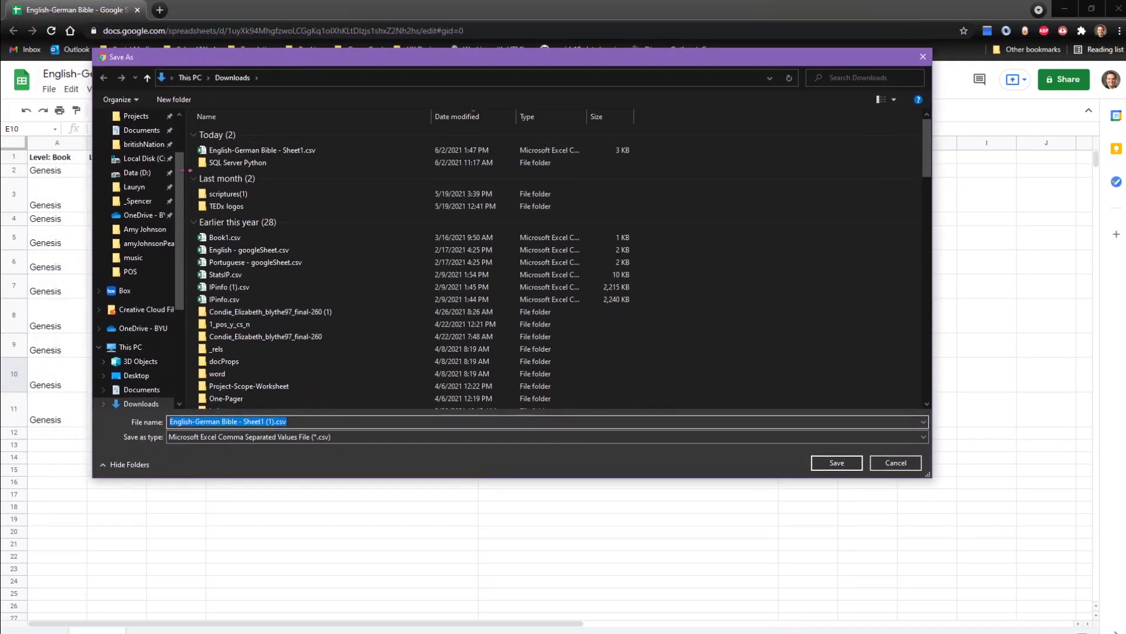
scroll(184, 177, up, 2)
click(150, 143)
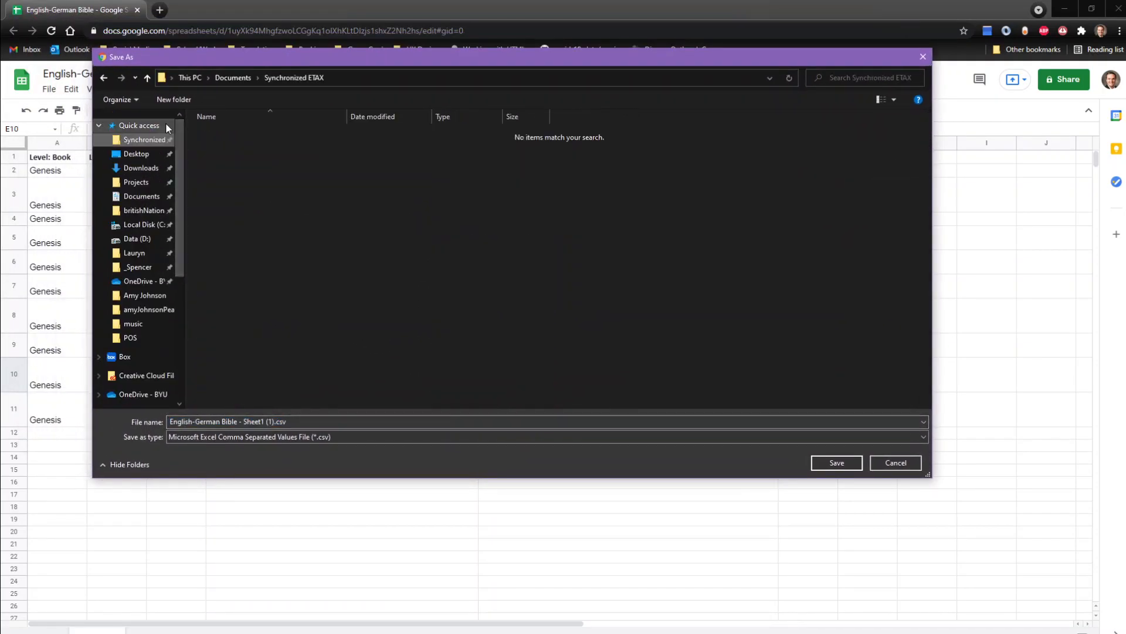
click(835, 462)
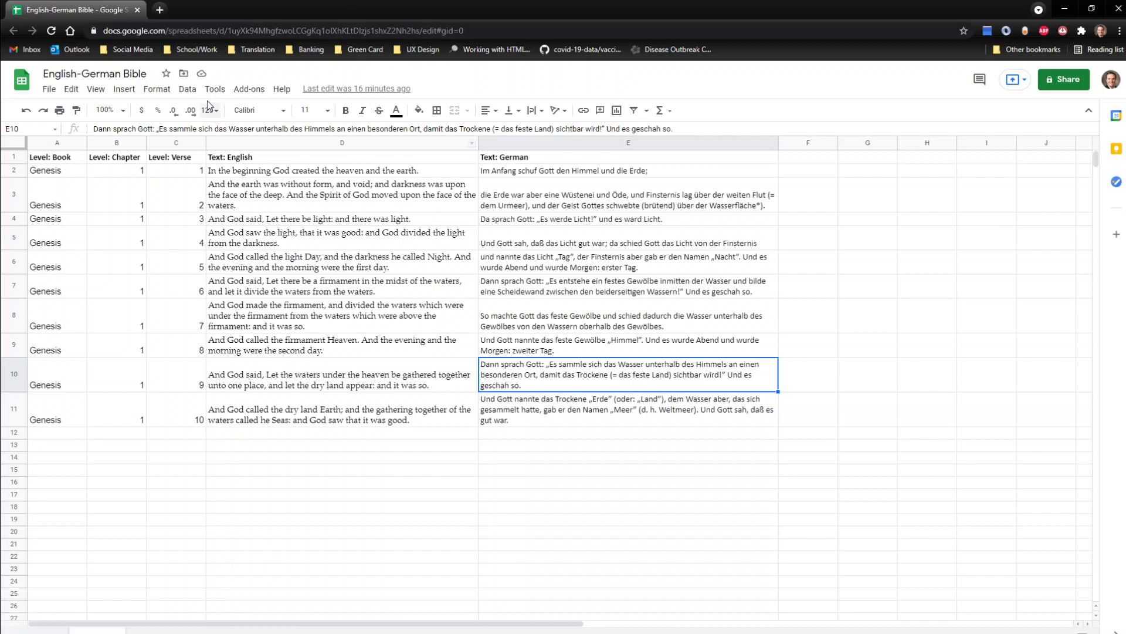
Step: Open WordCruncher's CSV to Synchronized ETAX Converter at wordcruncher.com/tools/synchronized-etax in a new browser tab
click(160, 10)
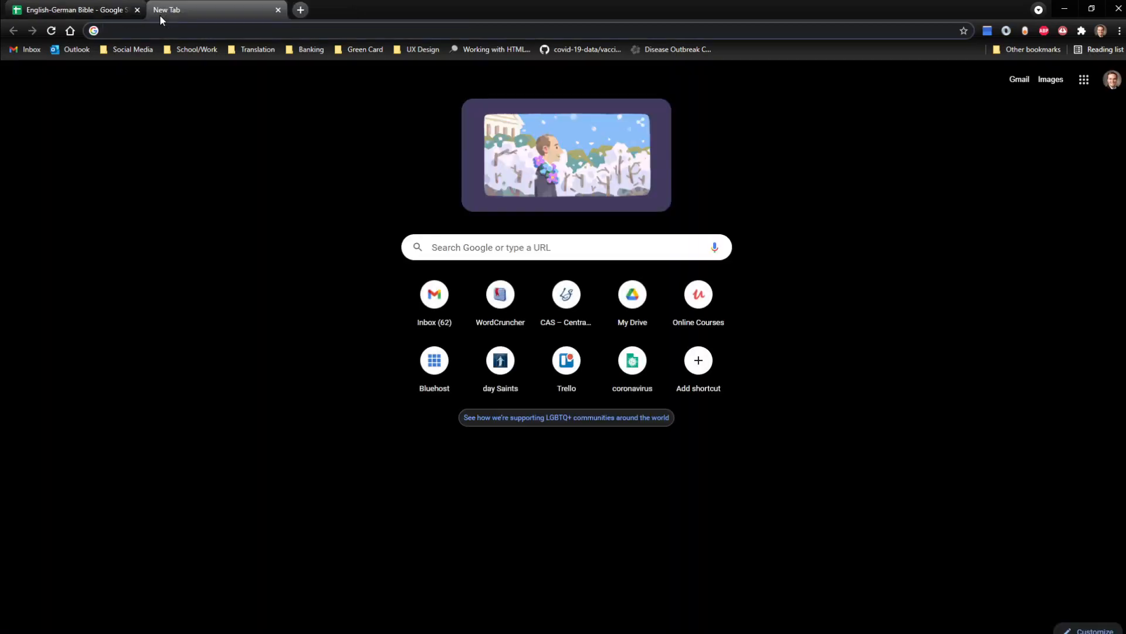
text(word)
key(Right)
text(/)
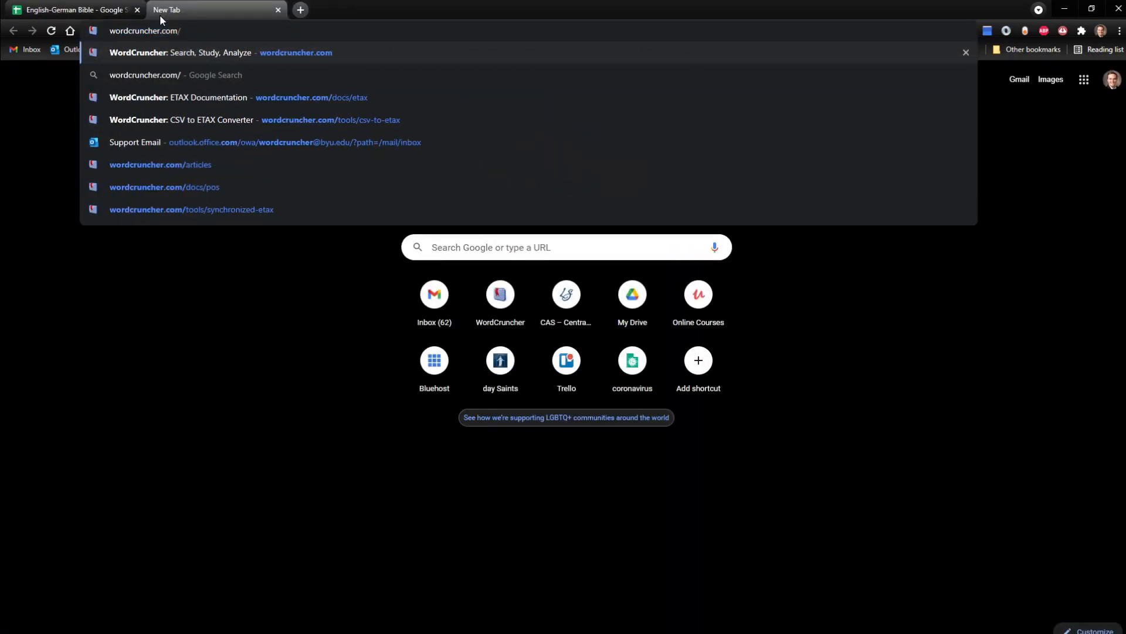
text(tools/)
key(Delete)
key(Down)
key(Down)
key(Return)
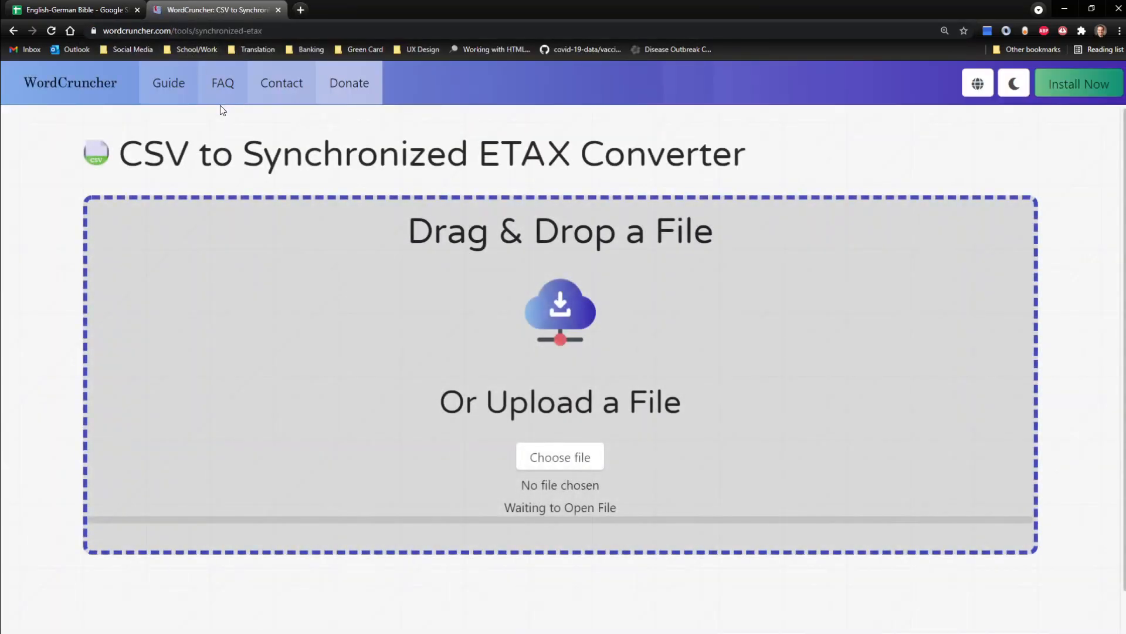
Step: Show the downloaded CSV file in its folder in File Explorer
click(124, 633)
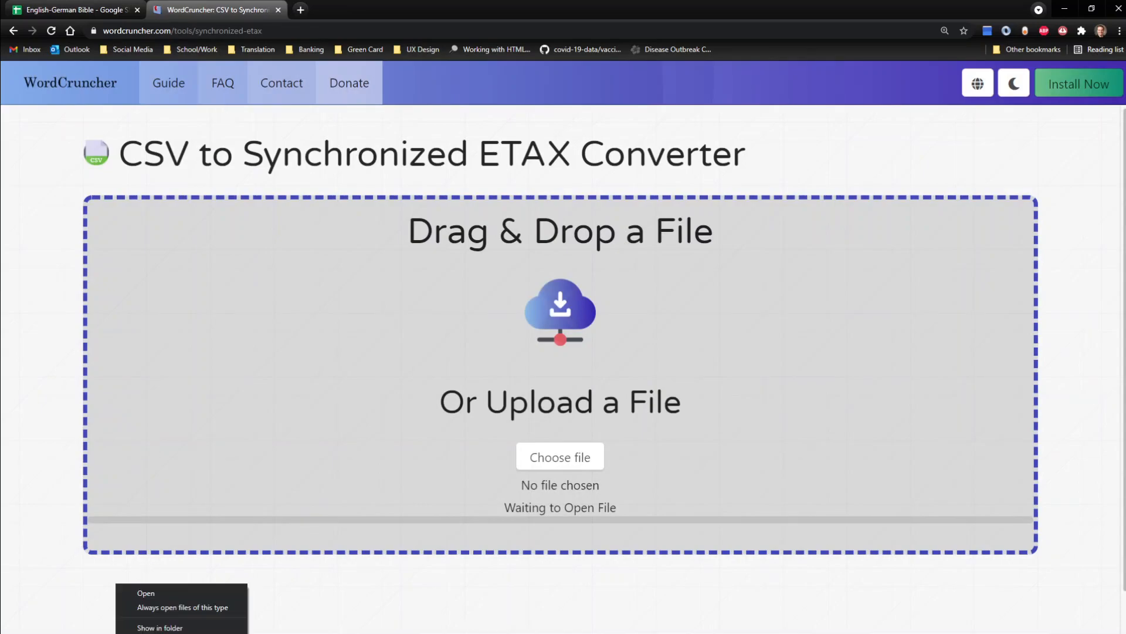
click(160, 627)
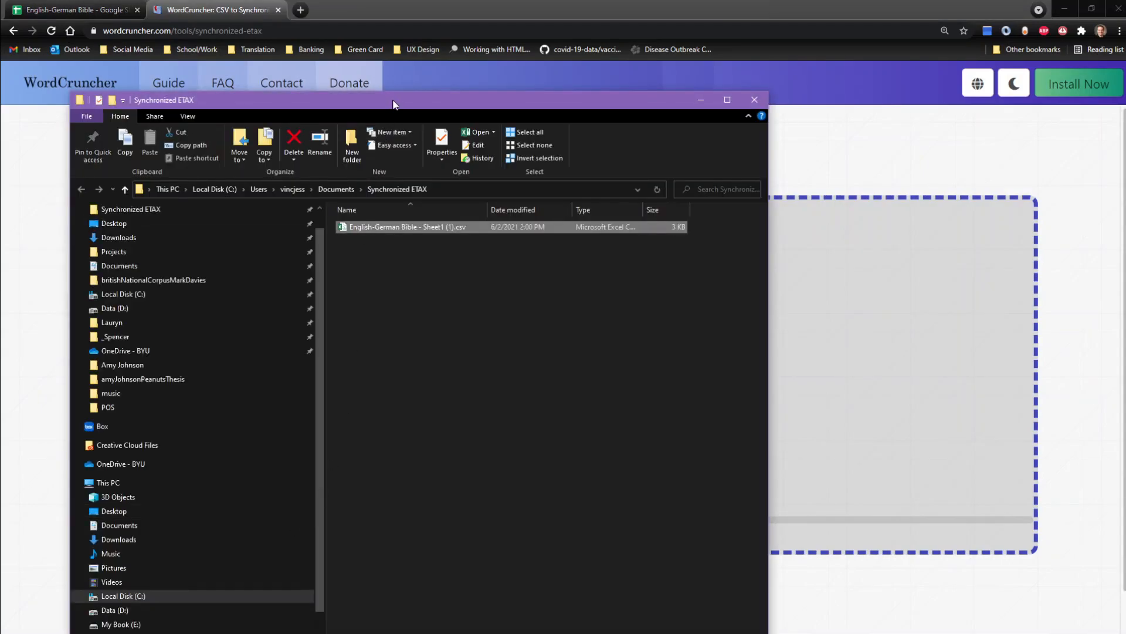
drag(393, 104, 475, 91)
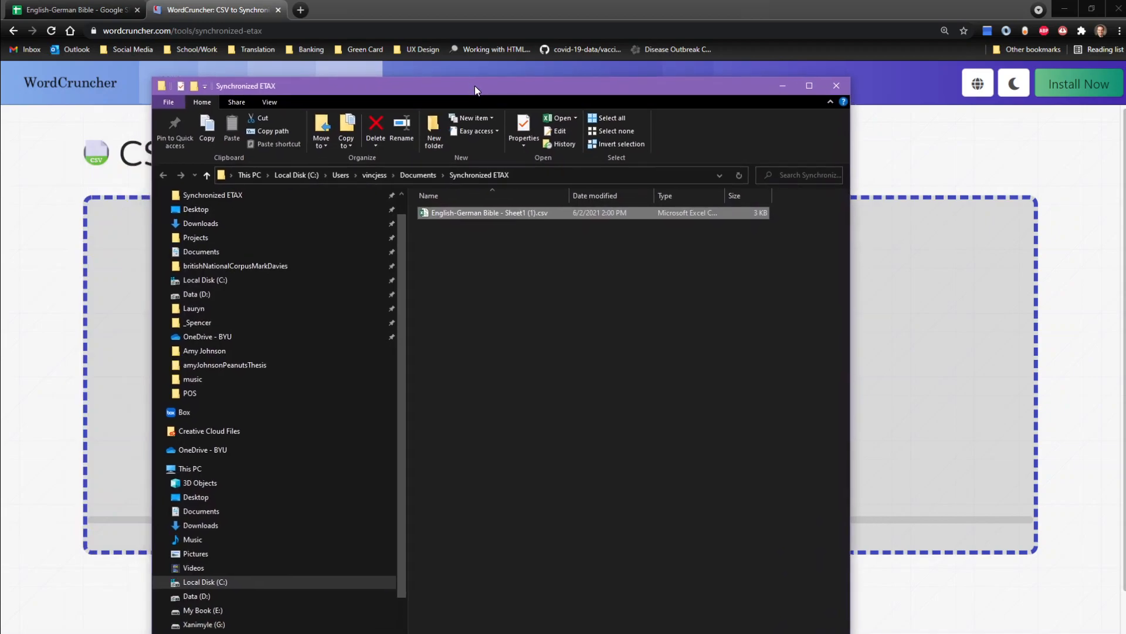
Step: Rename the downloaded CSV file to English-German Bible.csv
right_click(507, 216)
click(384, 496)
key(Right)
key(BackSpace)
key(BackSpace)
key(BackSpace)
key(BackSpace)
key(BackSpace)
key(BackSpace)
key(BackSpace)
key(BackSpace)
key(BackSpace)
key(BackSpace)
key(BackSpace)
key(BackSpace)
key(BackSpace)
key(BackSpace)
click(484, 316)
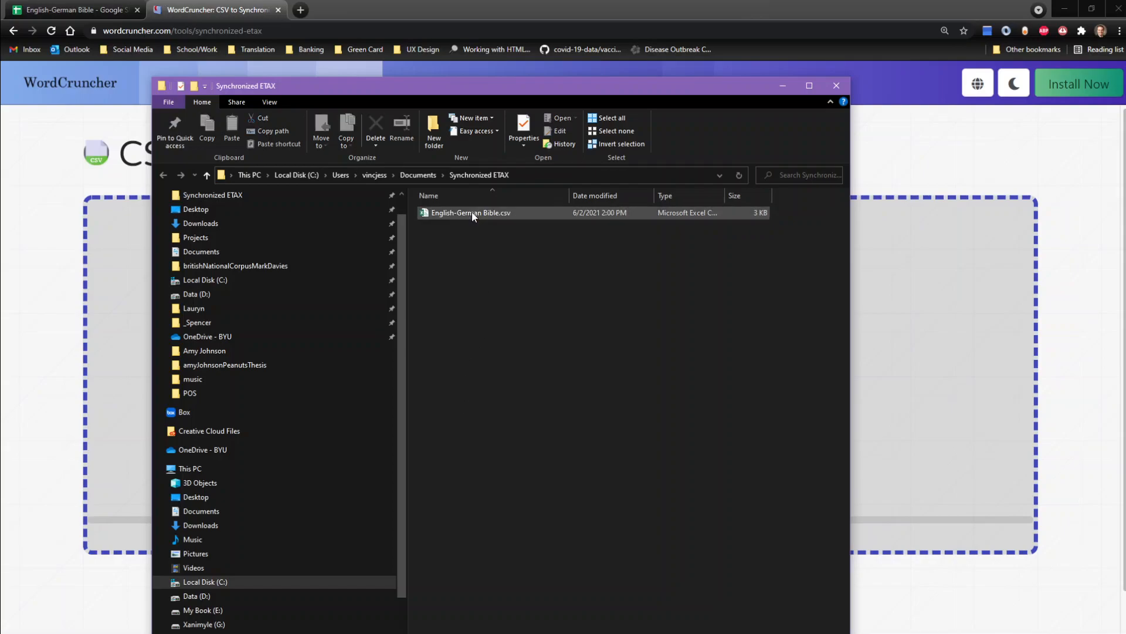
Step: Move the folder window aside and drop English-German Bible.csv onto the converter's upload area
drag(486, 98, 297, 119)
drag(574, 109, 996, 196)
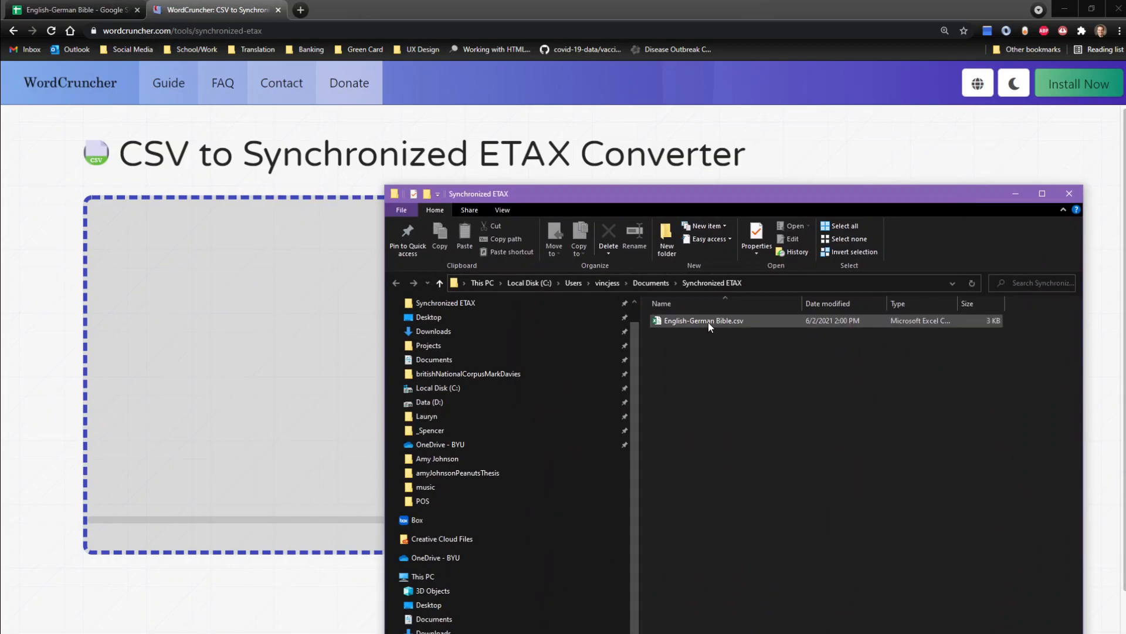
drag(708, 322, 285, 344)
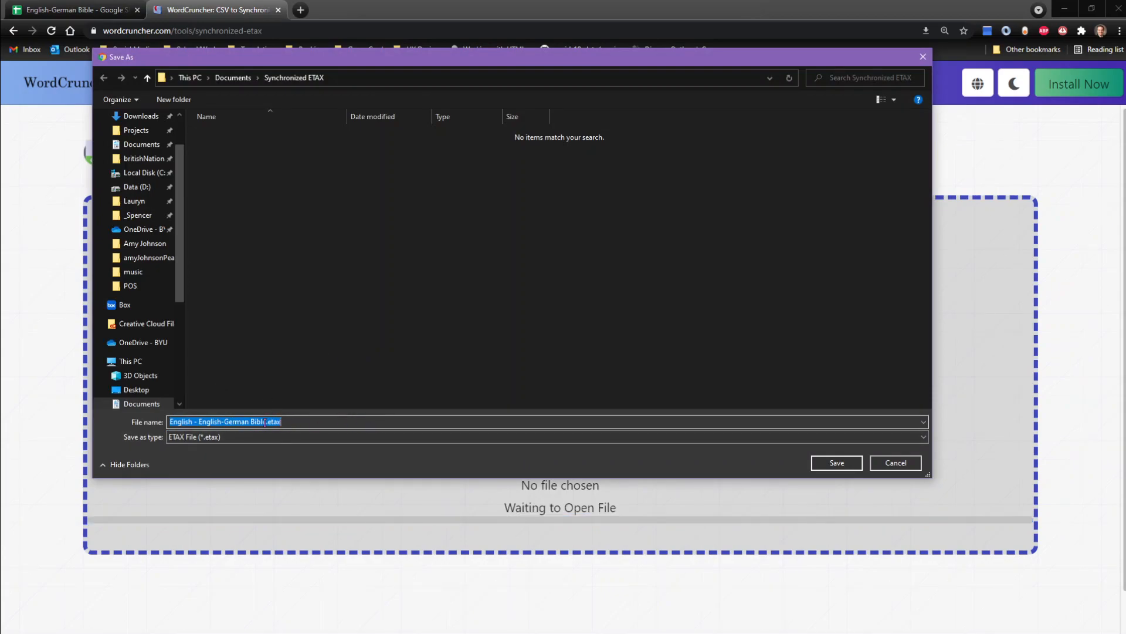
Step: Save the converted files English - English-German Bible.etax and German - English-German Bible.etax in the Synchronized ETAX folder
drag(198, 422, 161, 422)
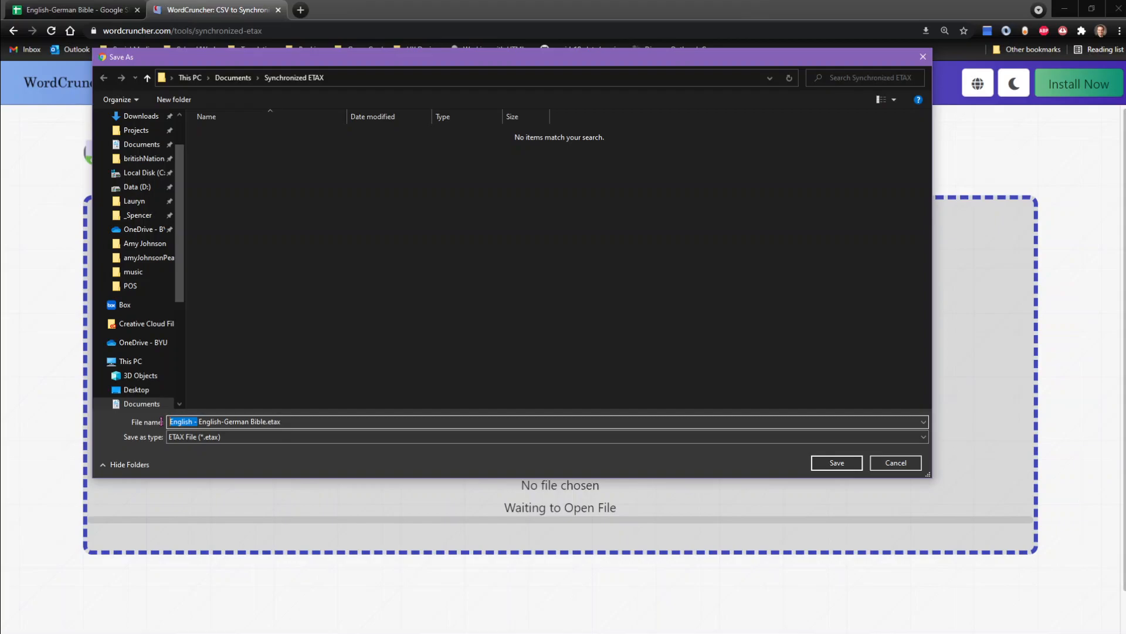
click(224, 421)
click(836, 463)
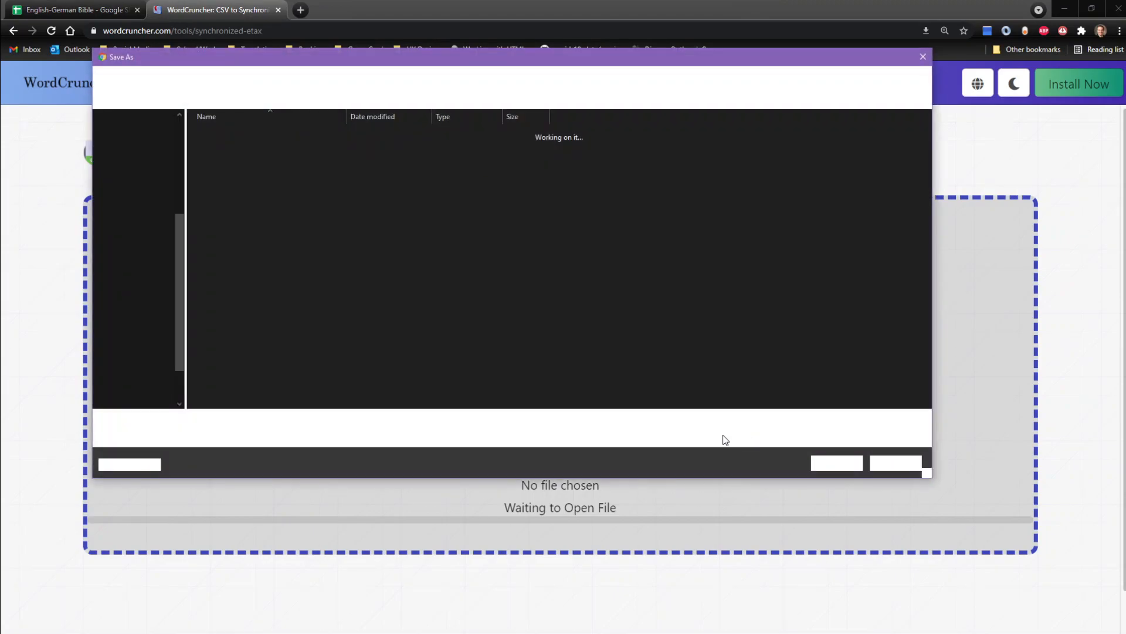
click(191, 421)
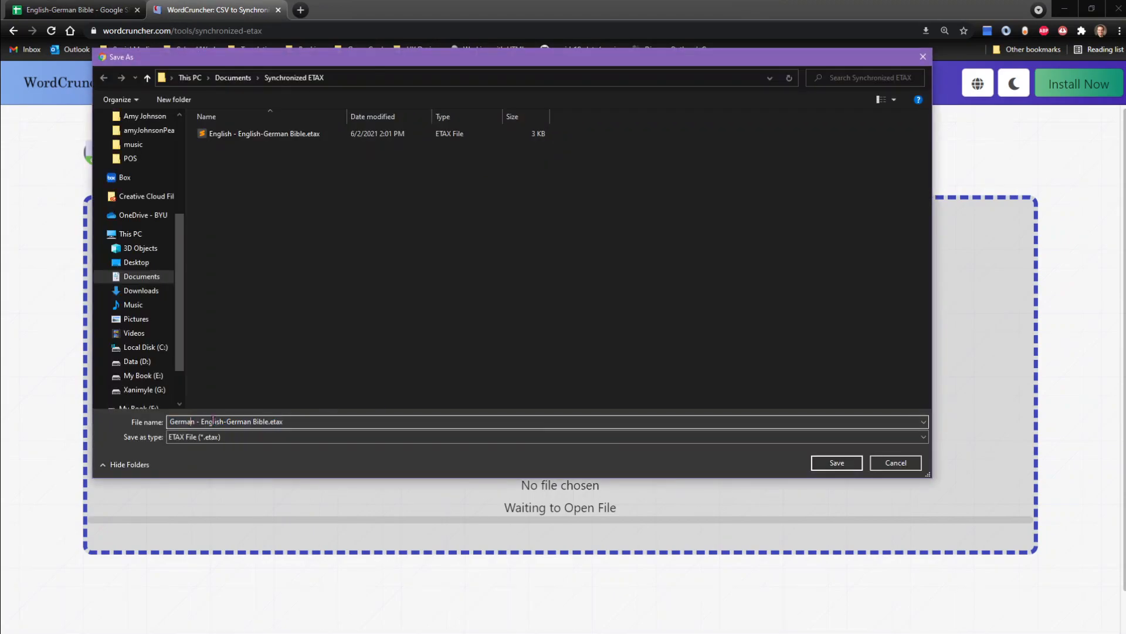
click(840, 462)
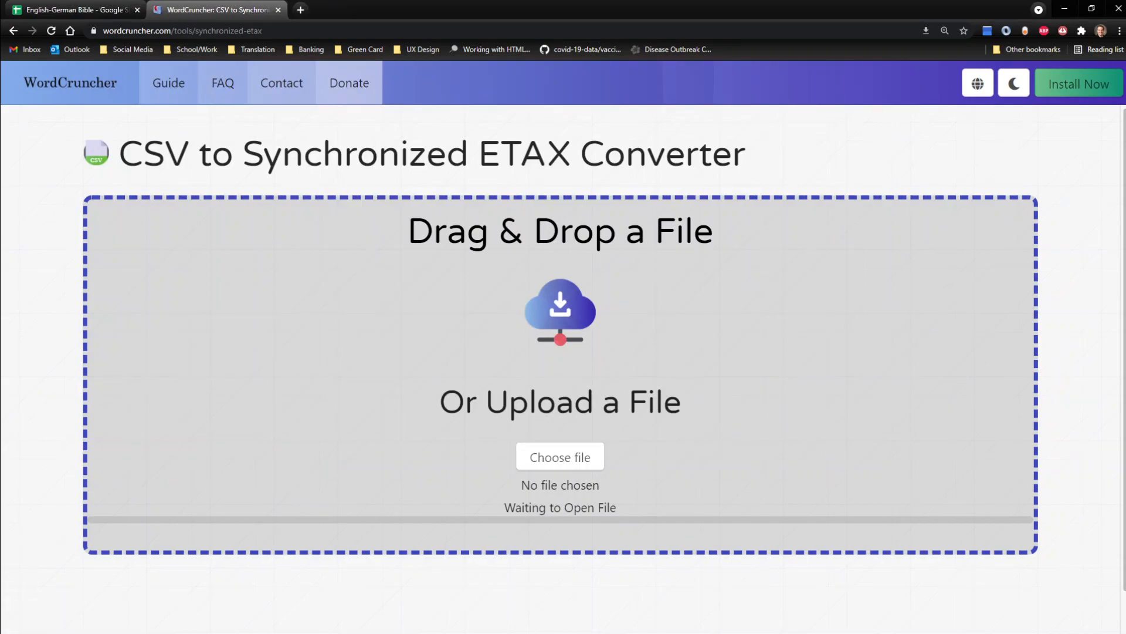
Step: Examine English - English-German Bible.etax in Sublime Text, including the Genesis reference tags on line 19, and put the editor away
drag(2, 70, 501, 56)
click(580, 55)
scroll(285, 354, down, 6)
scroll(284, 354, up, 5)
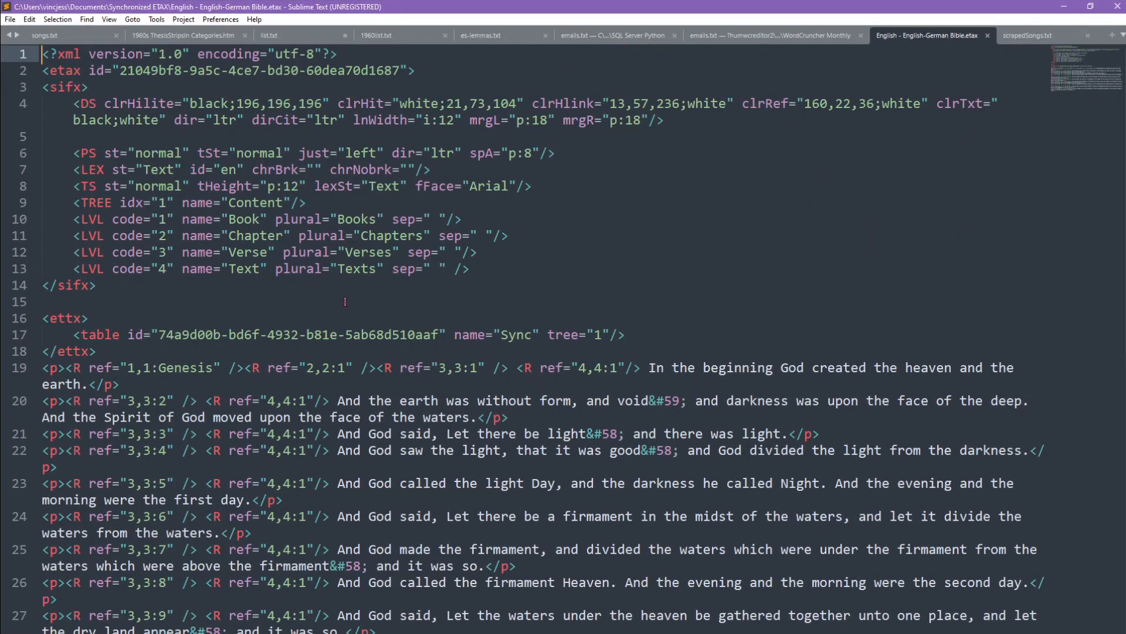
scroll(409, 386, down, 2)
scroll(256, 406, up, 2)
drag(97, 366, 462, 363)
click(245, 368)
click(462, 363)
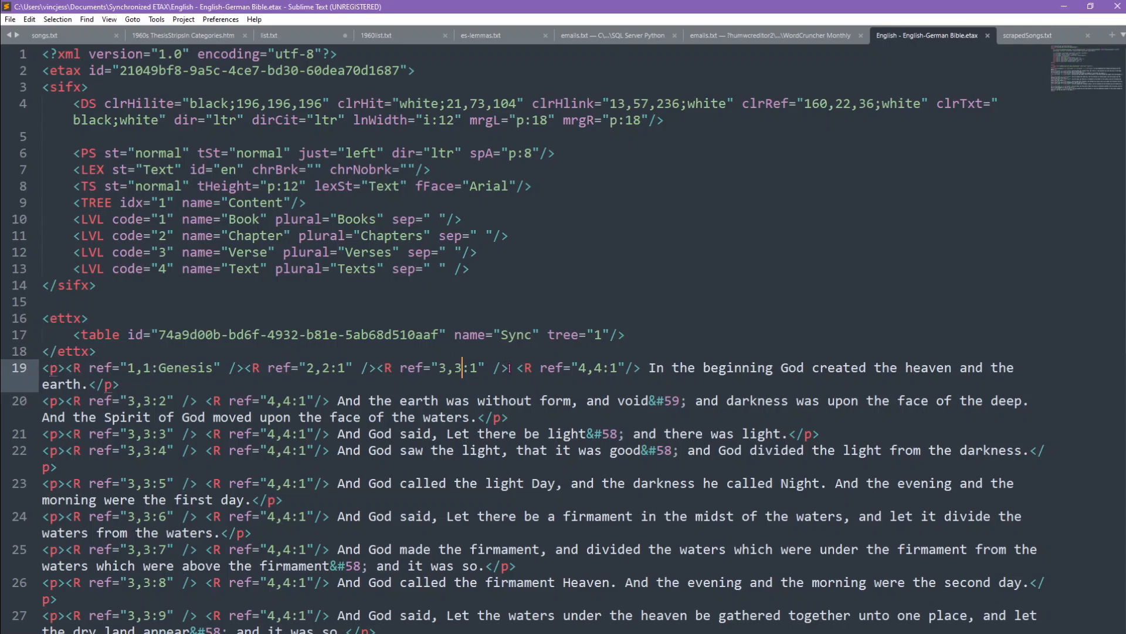
click(1063, 7)
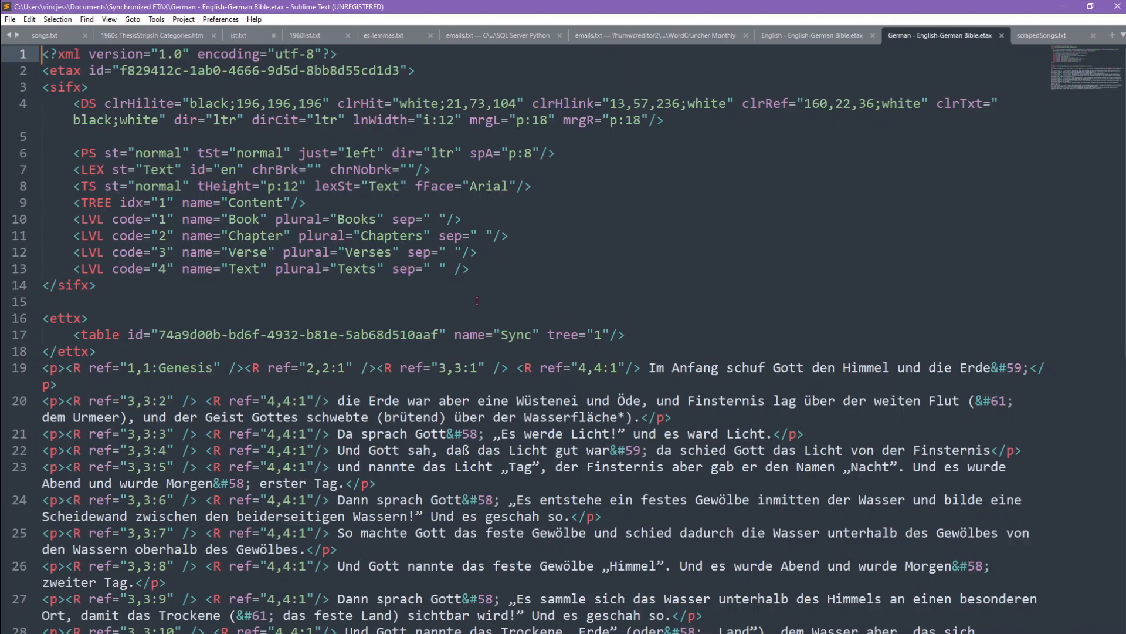
Step: Open German - English-German Bible.etax in Sublime Text and examine the reference tags of its Genesis verses
scroll(516, 329, down, 4)
scroll(563, 357, up, 3)
scroll(563, 358, down, 2)
scroll(633, 426, up, 2)
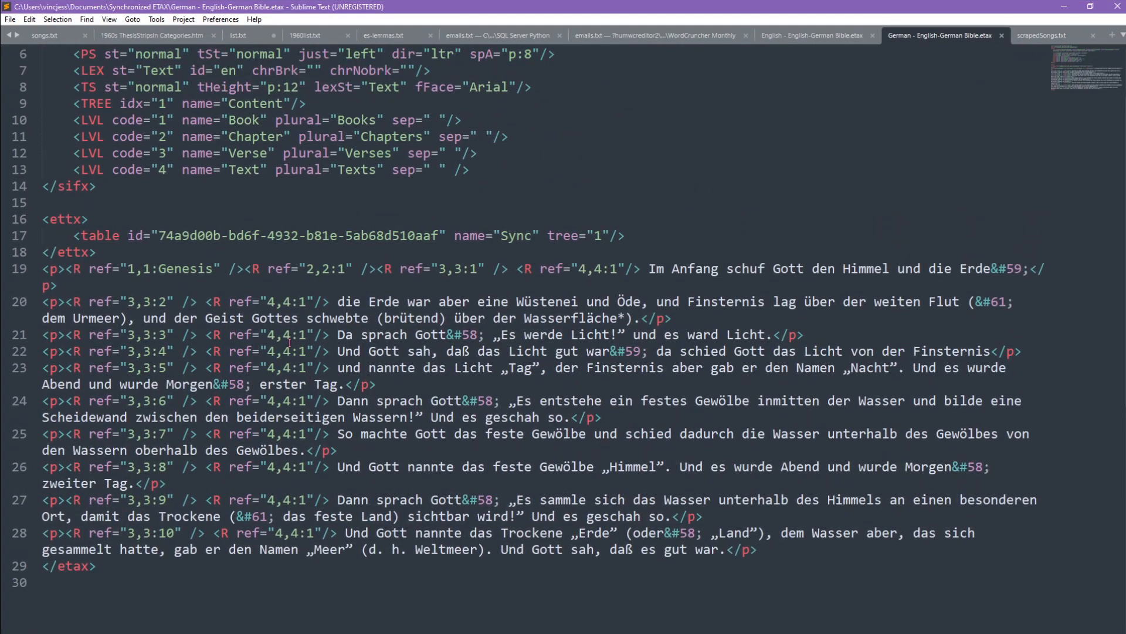
drag(207, 334, 330, 333)
click(329, 333)
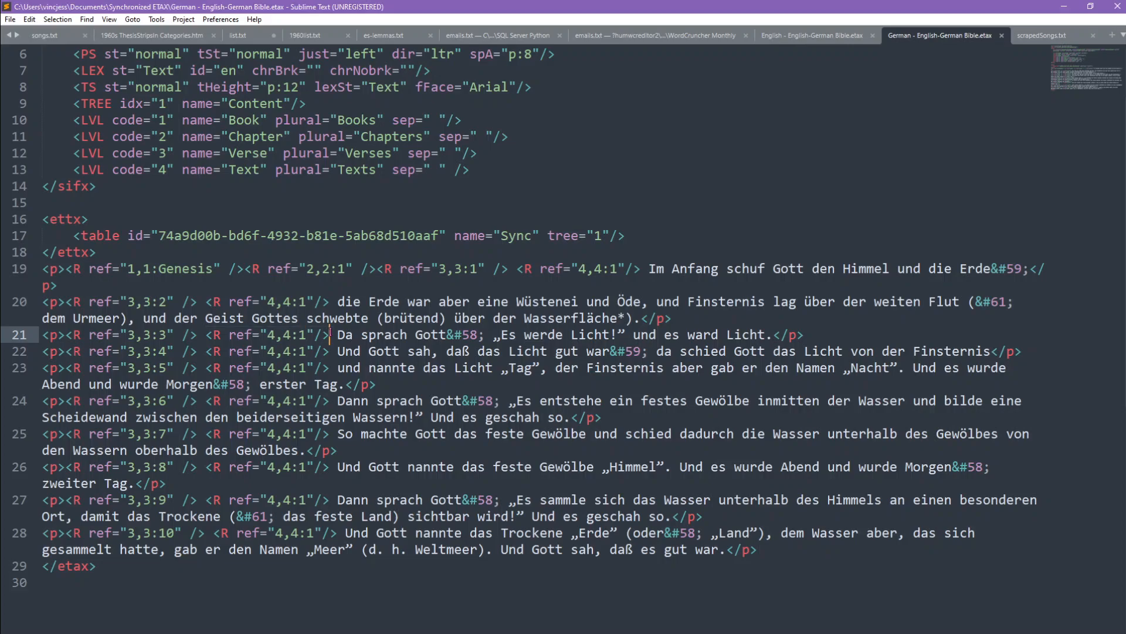
double_click(177, 268)
click(229, 268)
Step: Inspect the German file's header and the ettx block holding the Sync table, and minimize the editor
scroll(197, 313, up, 1)
scroll(197, 313, up, 1)
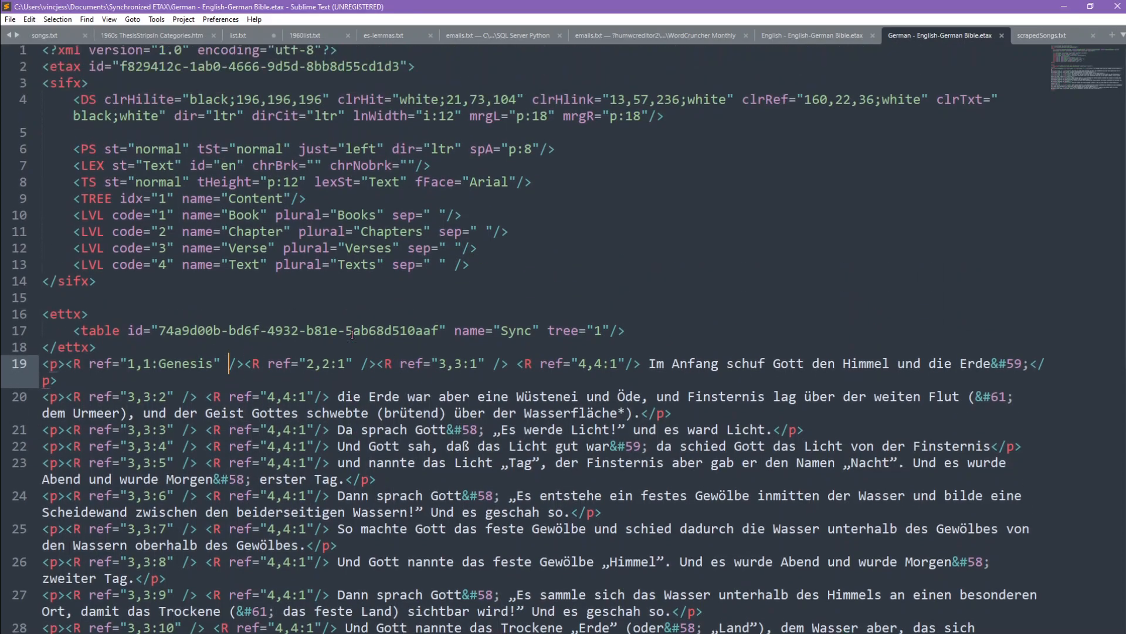
drag(25, 367, 25, 312)
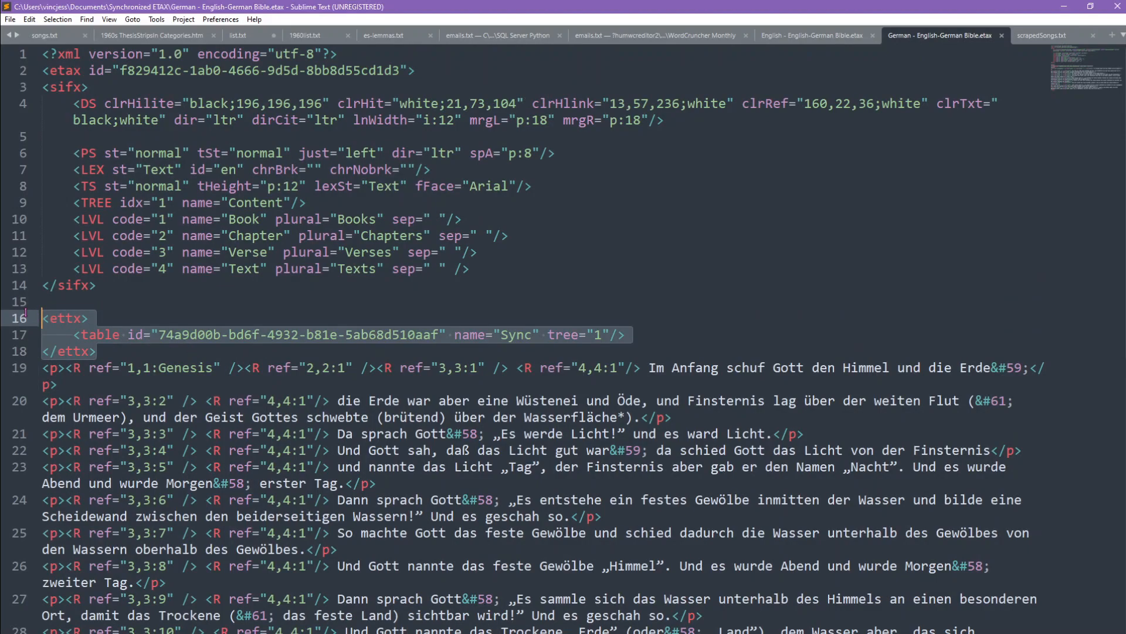
click(144, 368)
scroll(396, 389, down, 2)
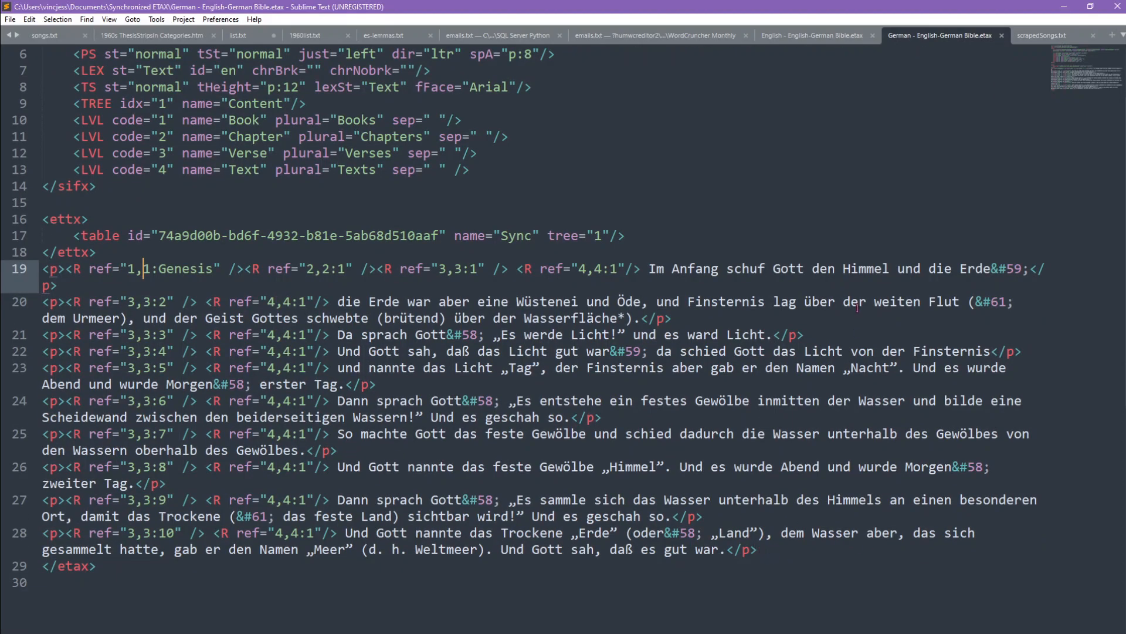
click(1063, 6)
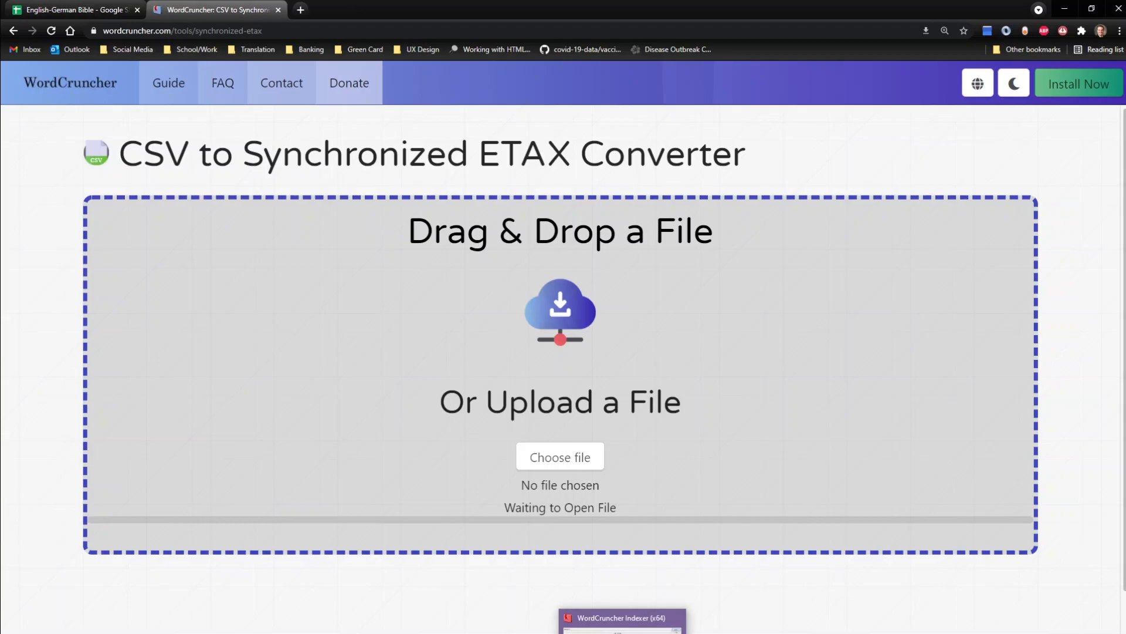
Step: Bring up the WordCruncher Indexer window, and open the WordCruncher homepage in a separate browser tab
click(623, 623)
drag(836, 512, 554, 524)
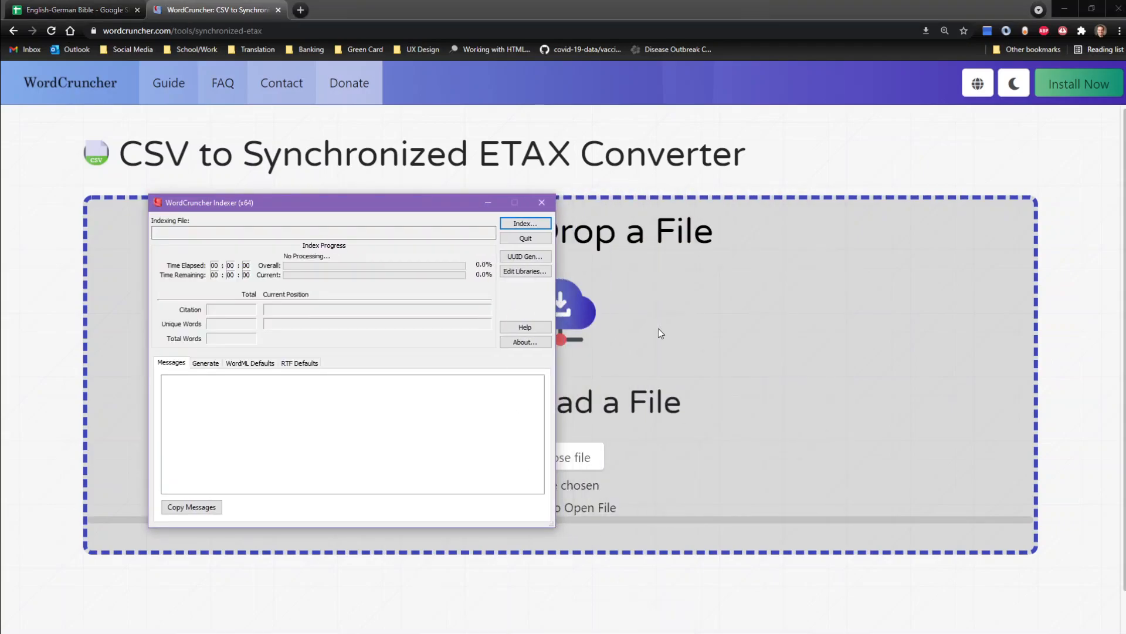
right_click(101, 87)
click(112, 95)
click(348, 12)
Step: Find the Publishing Toolkit application form on the WordCruncher homepage, look through it and close it without applying
scroll(443, 456, down, 7)
scroll(443, 455, down, 10)
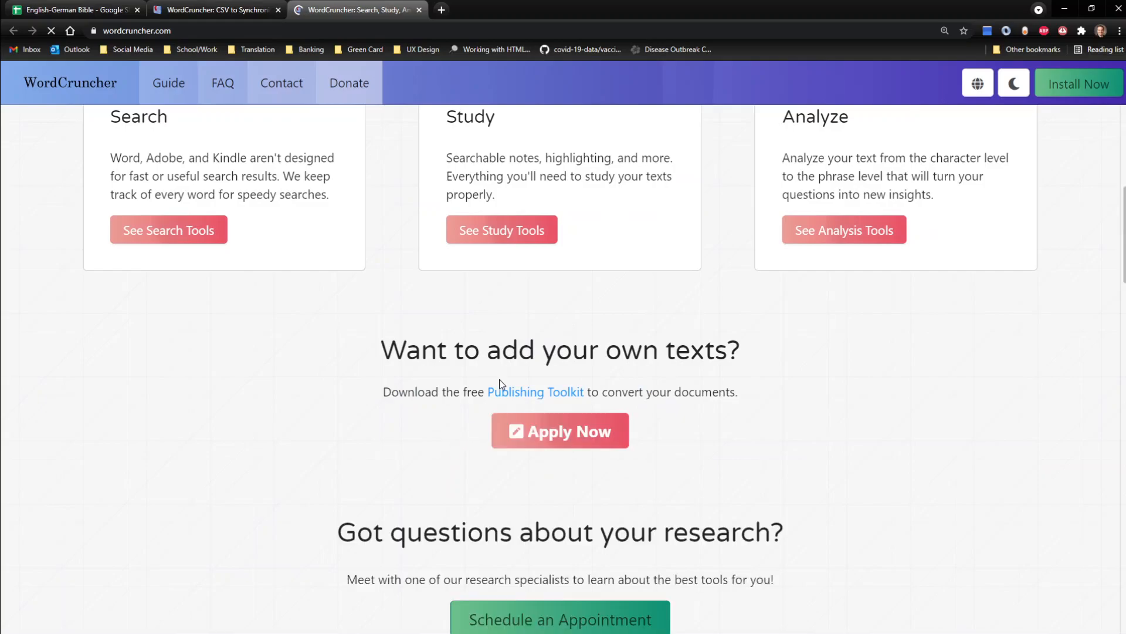
scroll(511, 399, up, 6)
scroll(520, 411, down, 8)
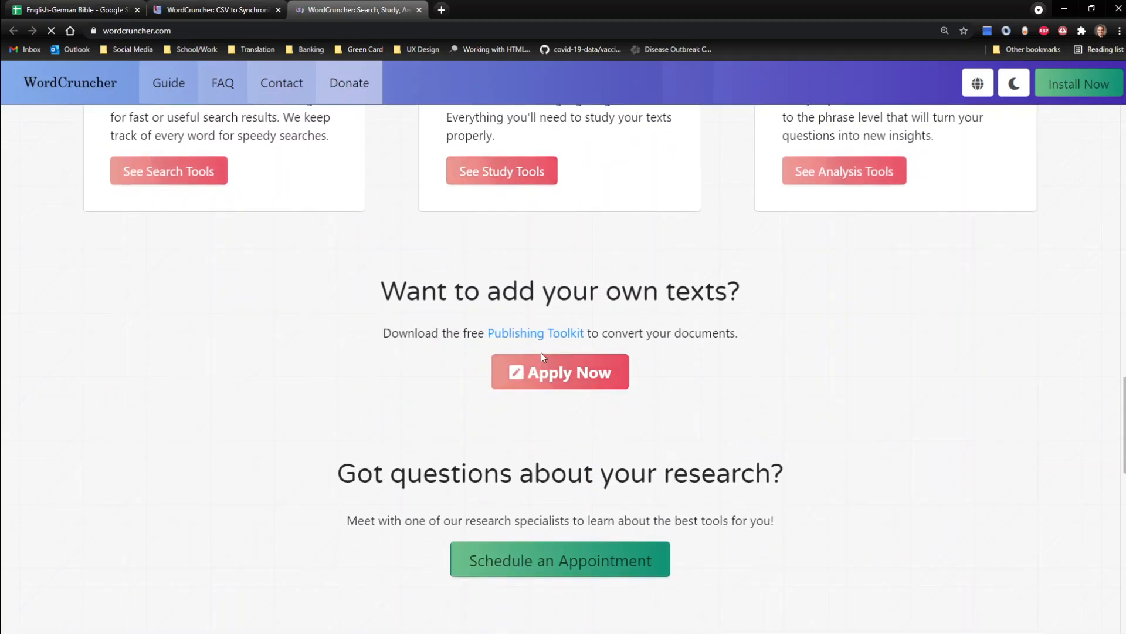
click(552, 380)
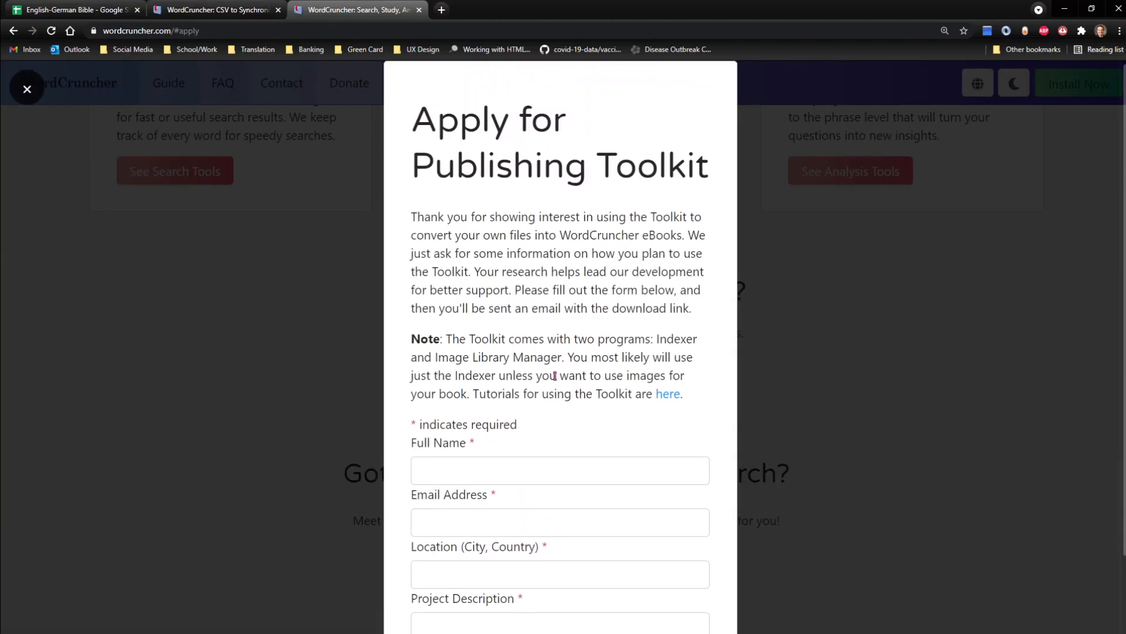
scroll(692, 428, down, 2)
click(860, 403)
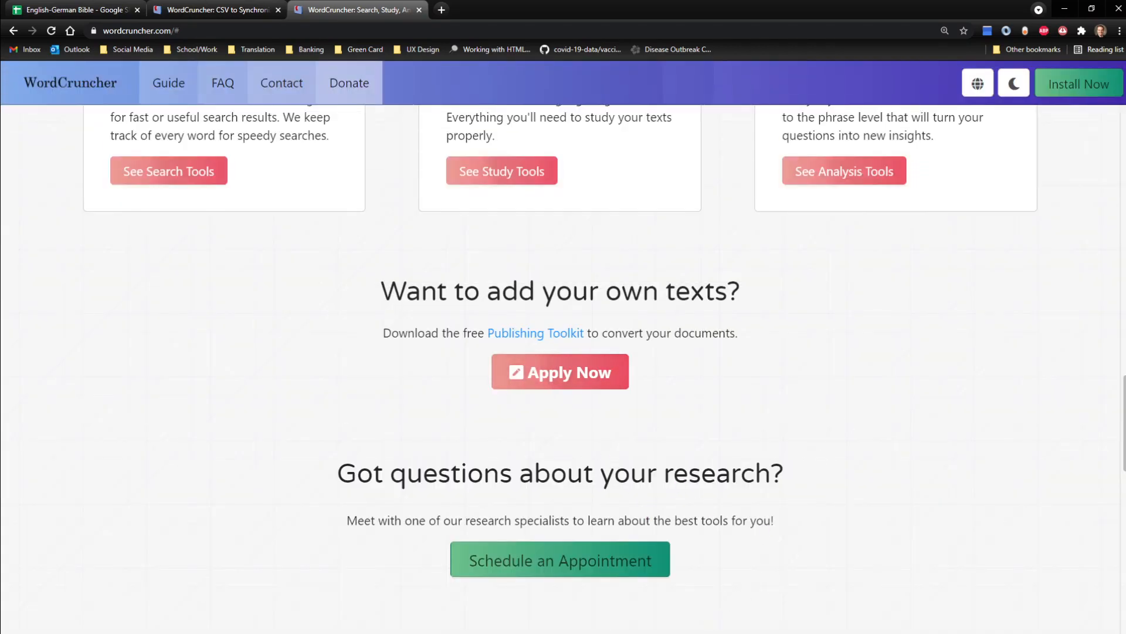
Step: In WordCruncher Indexer, index English - English-German Bible.etax and German - English-German Bible.etax from the Synchronized ETAX folder
click(622, 630)
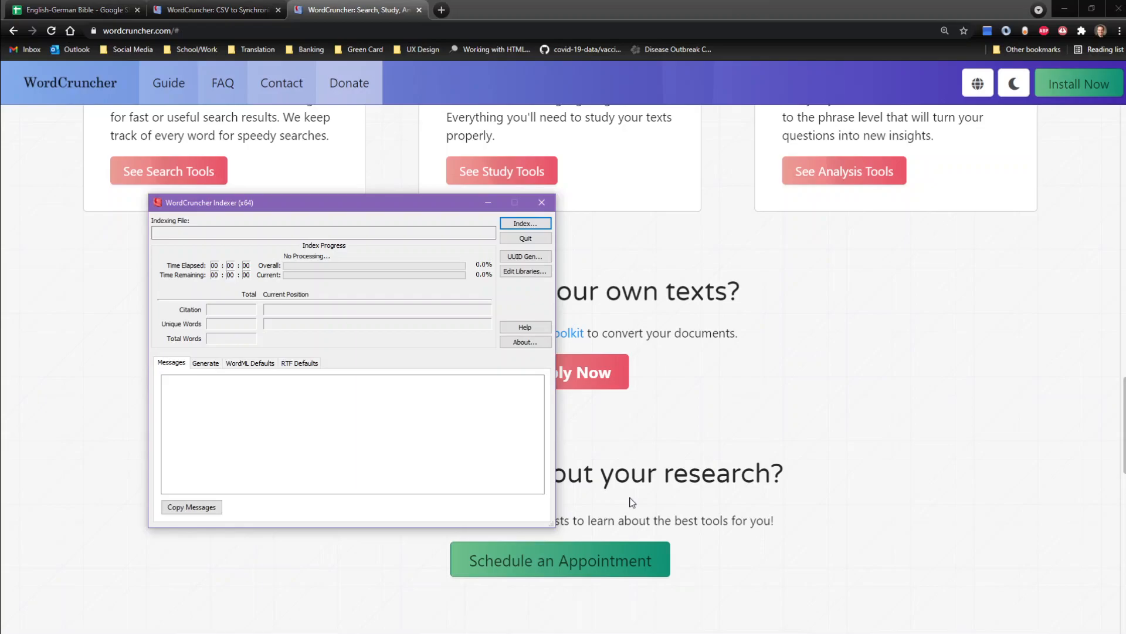
drag(395, 202, 576, 200)
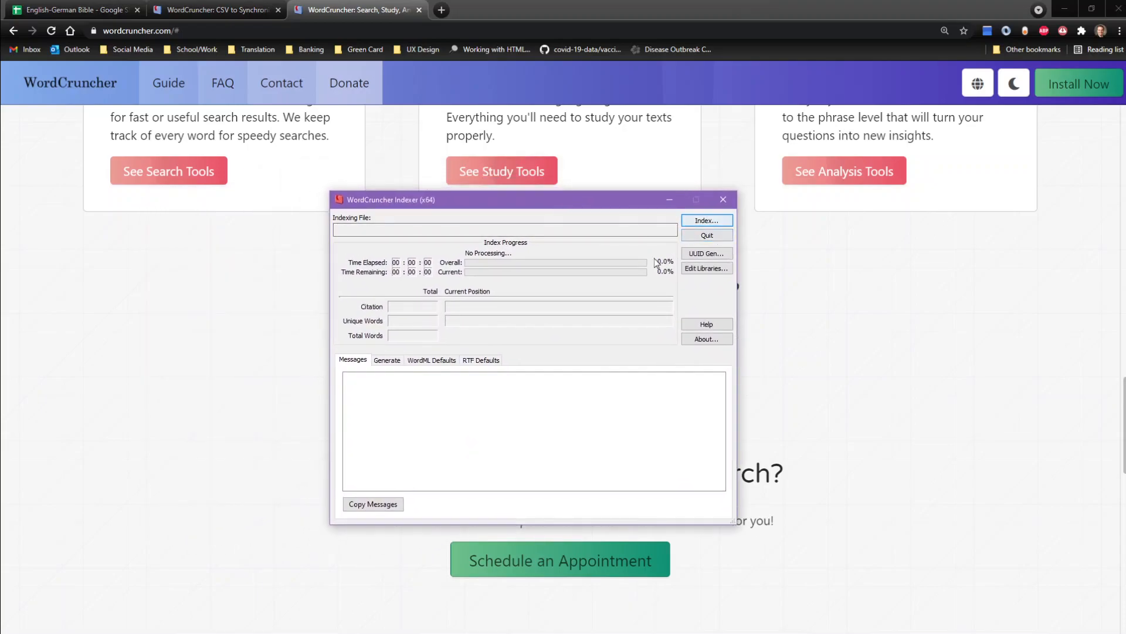
drag(590, 205, 616, 204)
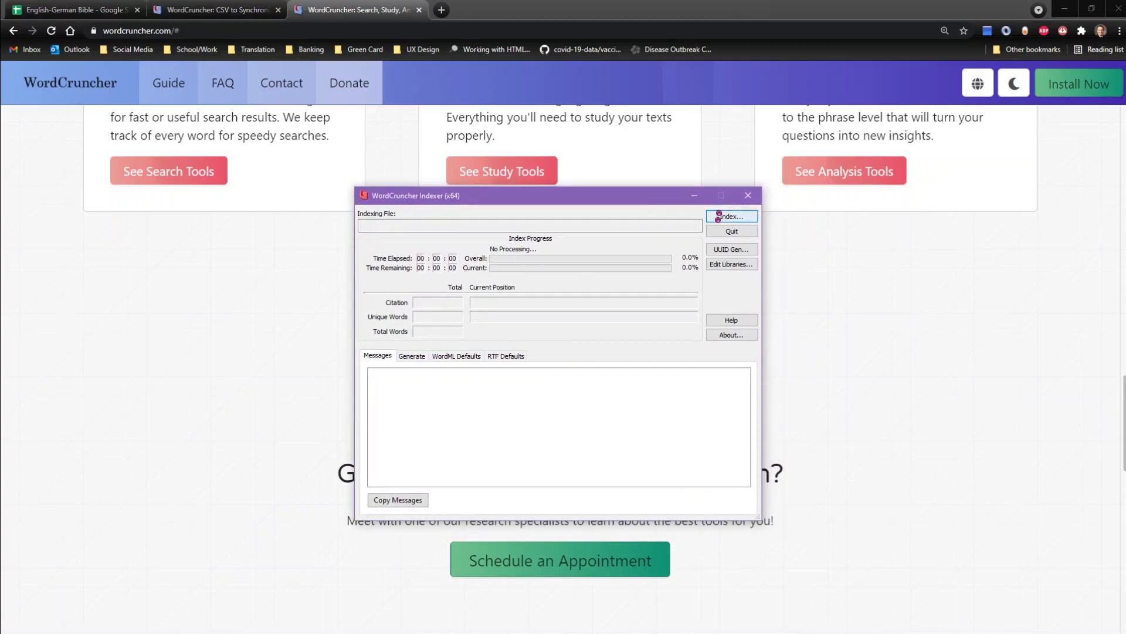
click(721, 220)
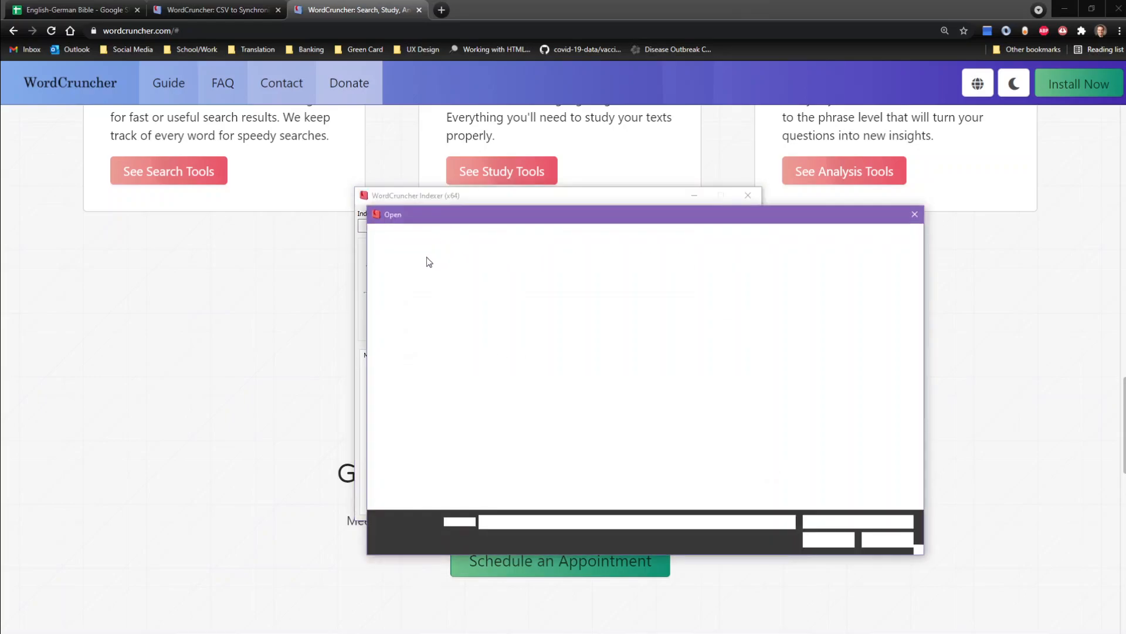
click(427, 297)
click(543, 294)
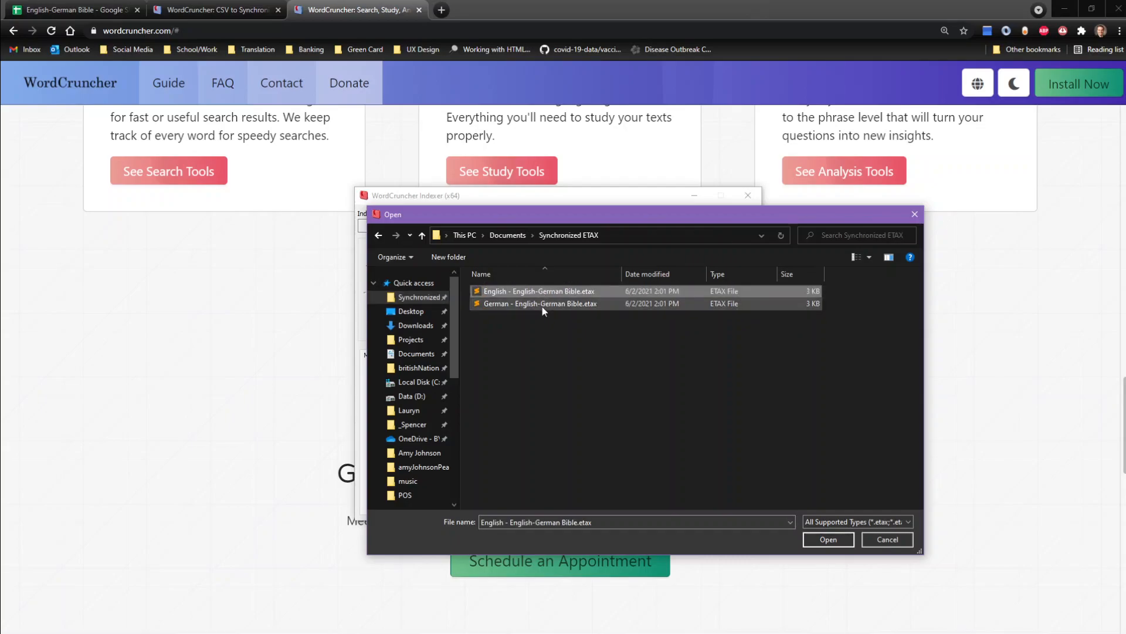
ctrl+click(542, 303)
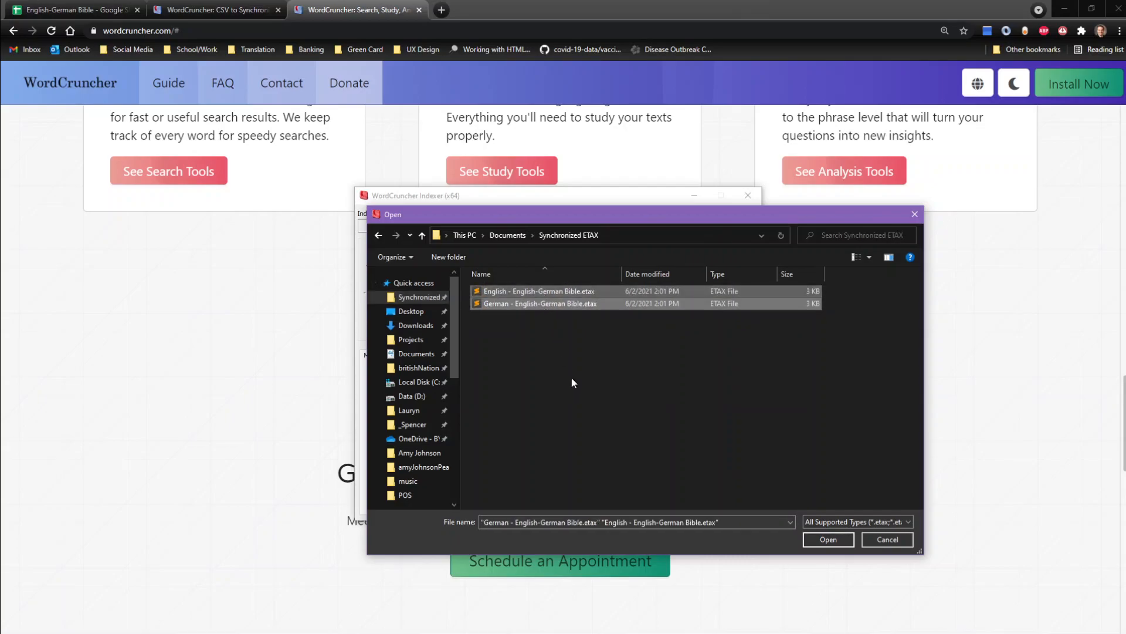
click(832, 543)
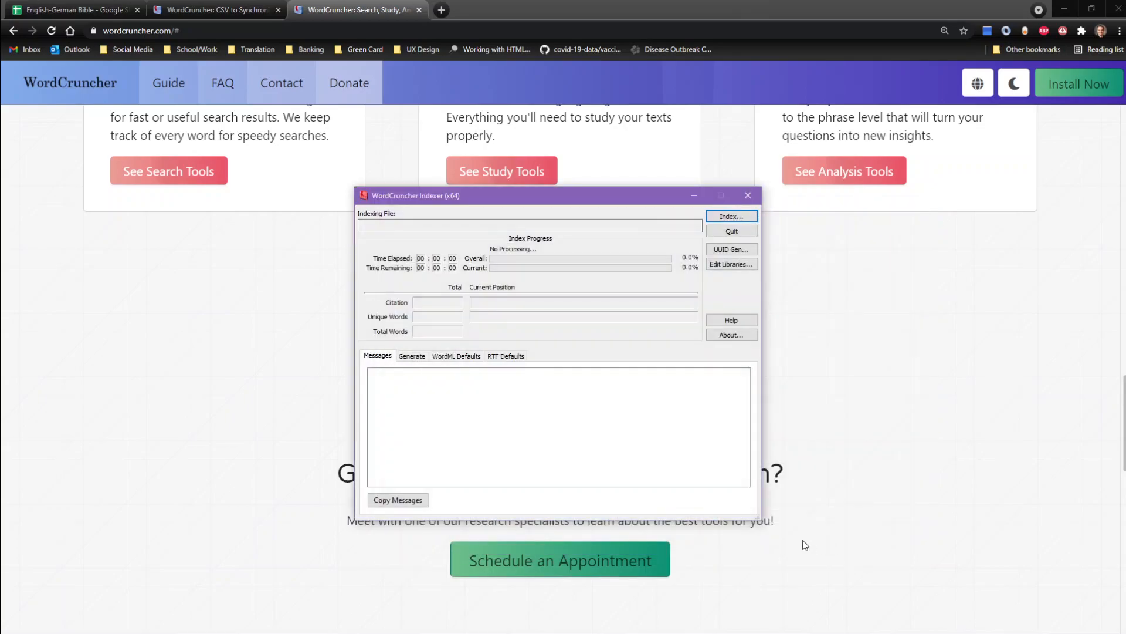
Step: Enlarge the Indexer window and check the indexing messages for the English and German files
drag(754, 519, 817, 540)
click(643, 373)
click(630, 402)
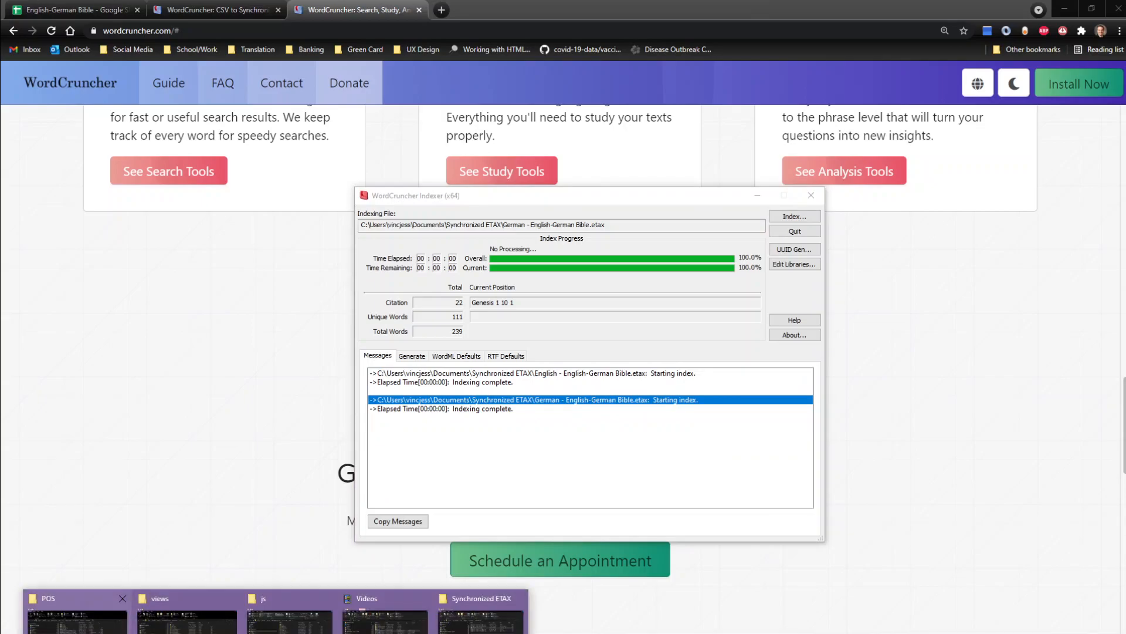
Step: Bring up the Synchronized ETAX folder in File Explorer and check it for the English and German .etbu files
click(544, 625)
drag(753, 198, 595, 59)
click(578, 231)
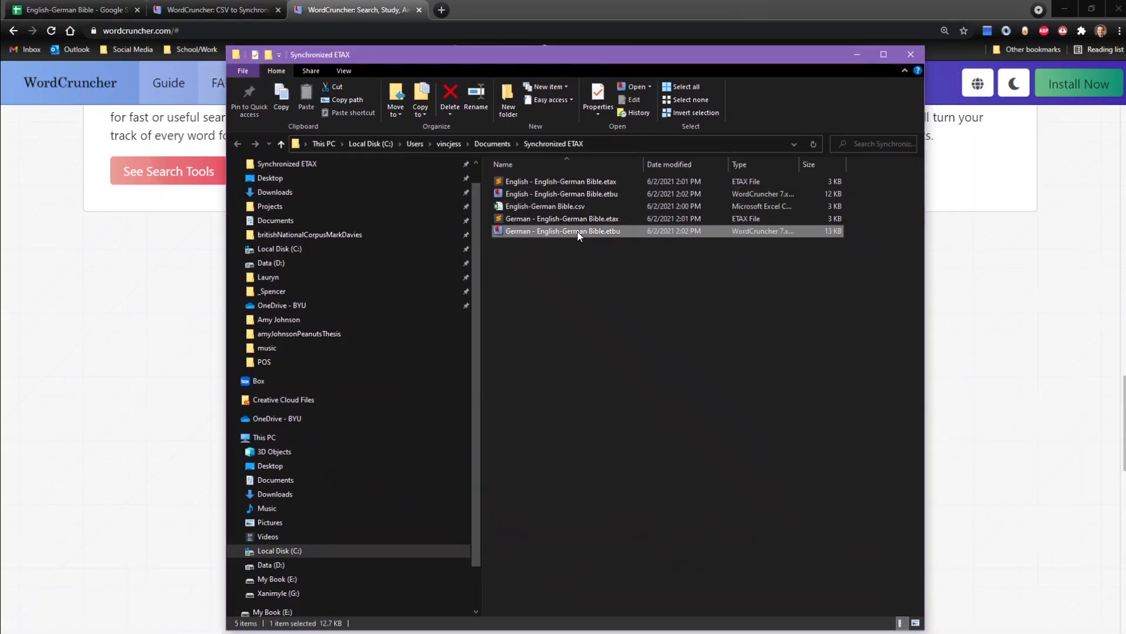
click(568, 195)
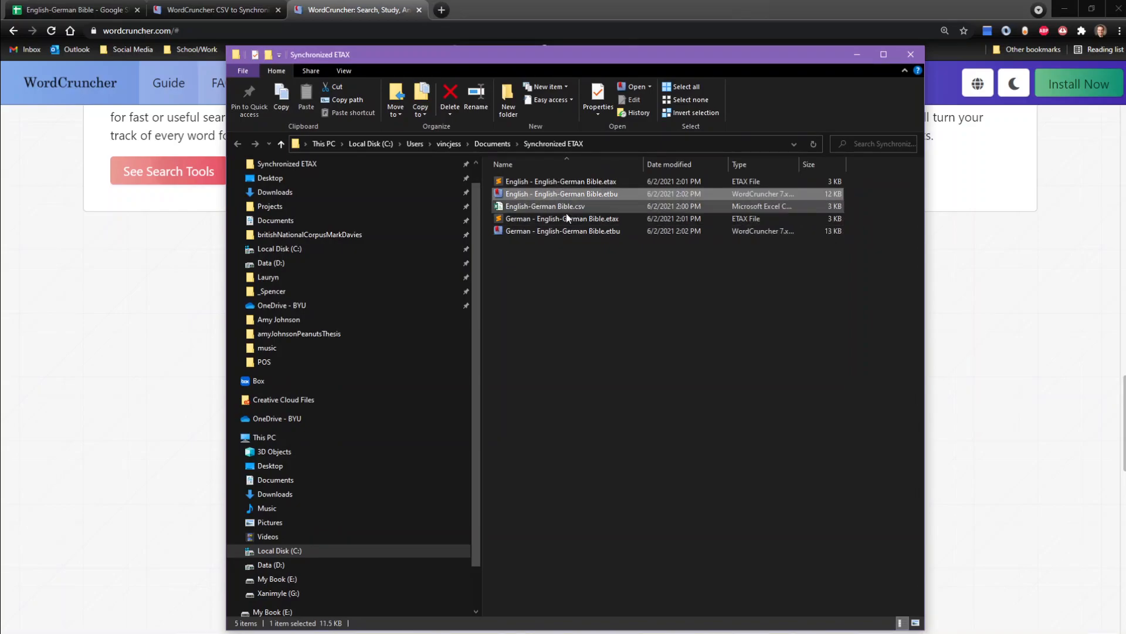
click(565, 235)
click(590, 275)
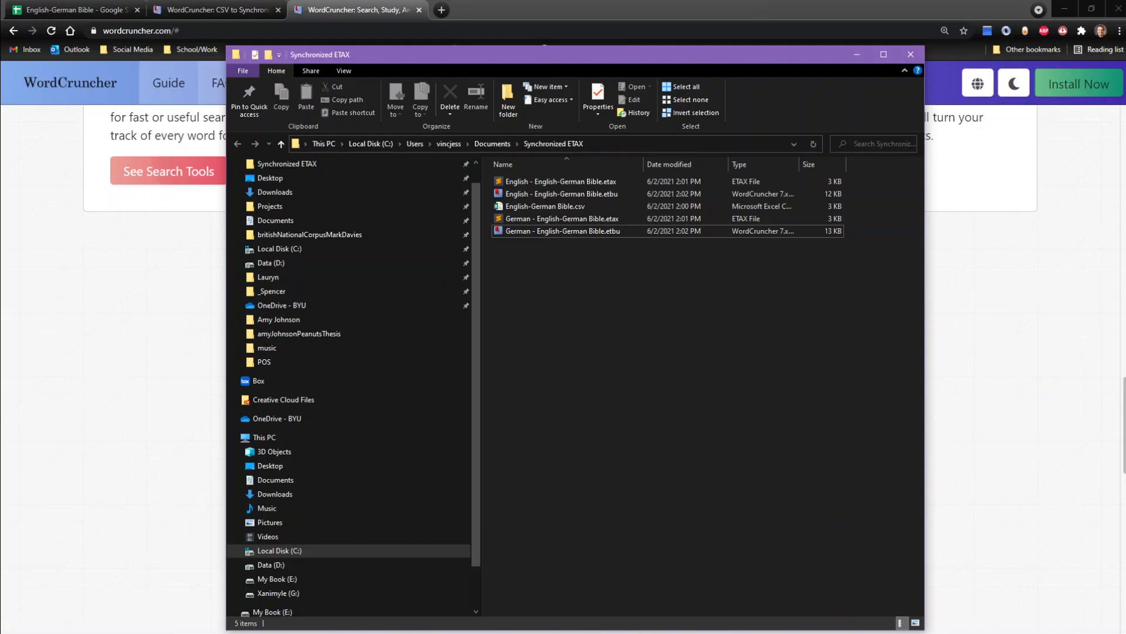
Step: Switch to WordCruncher and open the Open Book dialog
click(595, 632)
drag(0, 49, 841, 30)
click(922, 35)
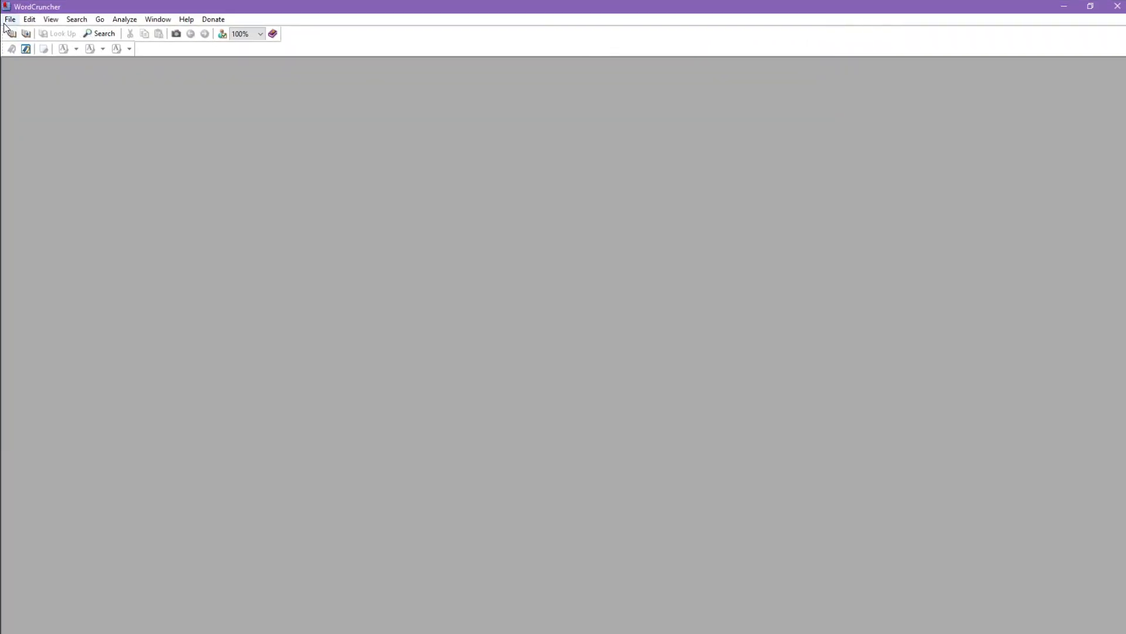
click(8, 22)
click(23, 32)
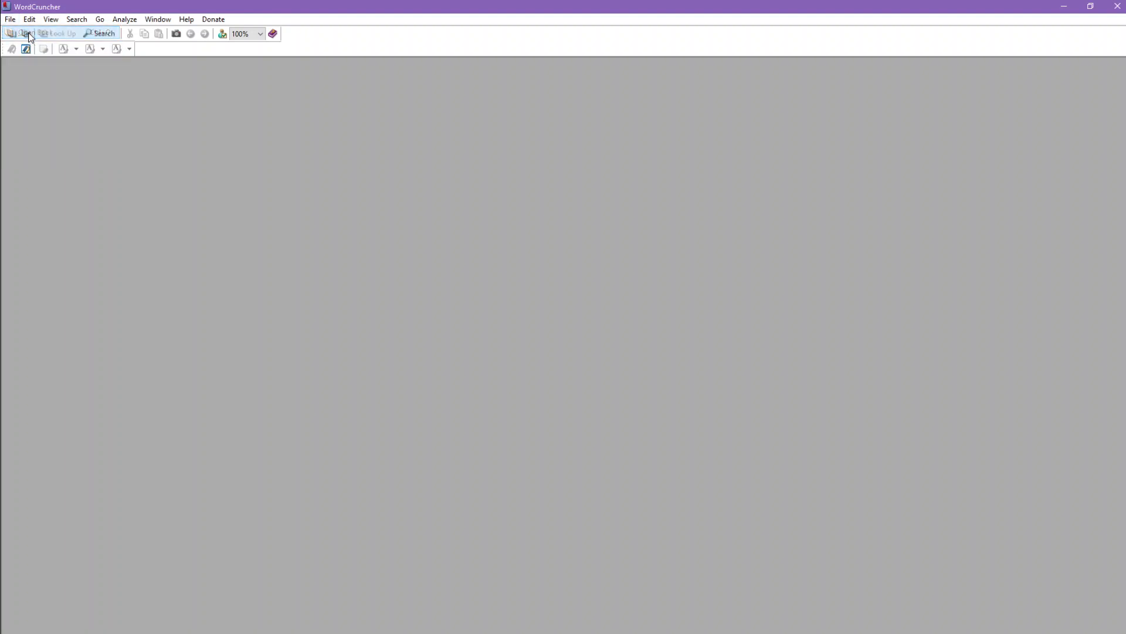
Step: Enlarge the Open Book dialog and look through the bookshelves of the installed libraries
click(458, 311)
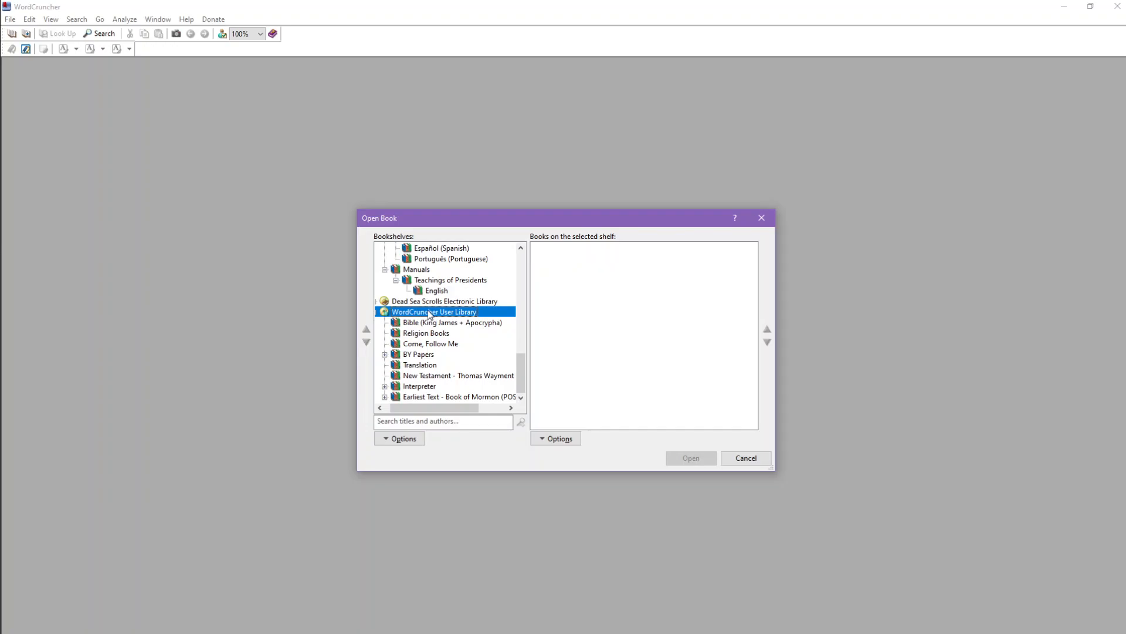
drag(771, 467, 965, 594)
click(418, 440)
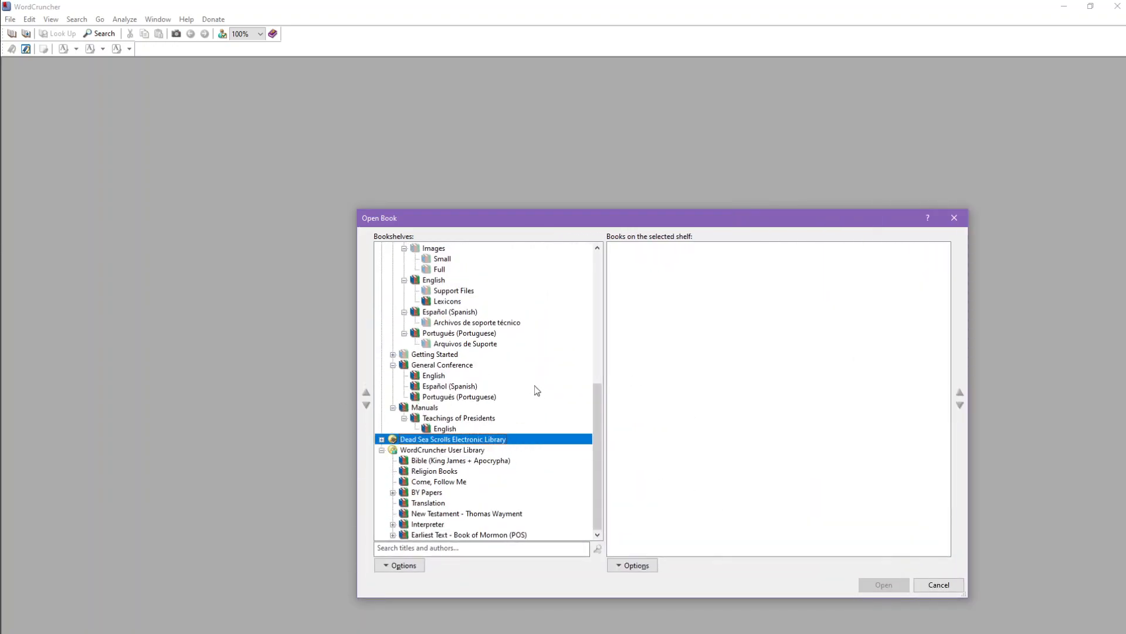
scroll(472, 350, up, 8)
click(425, 248)
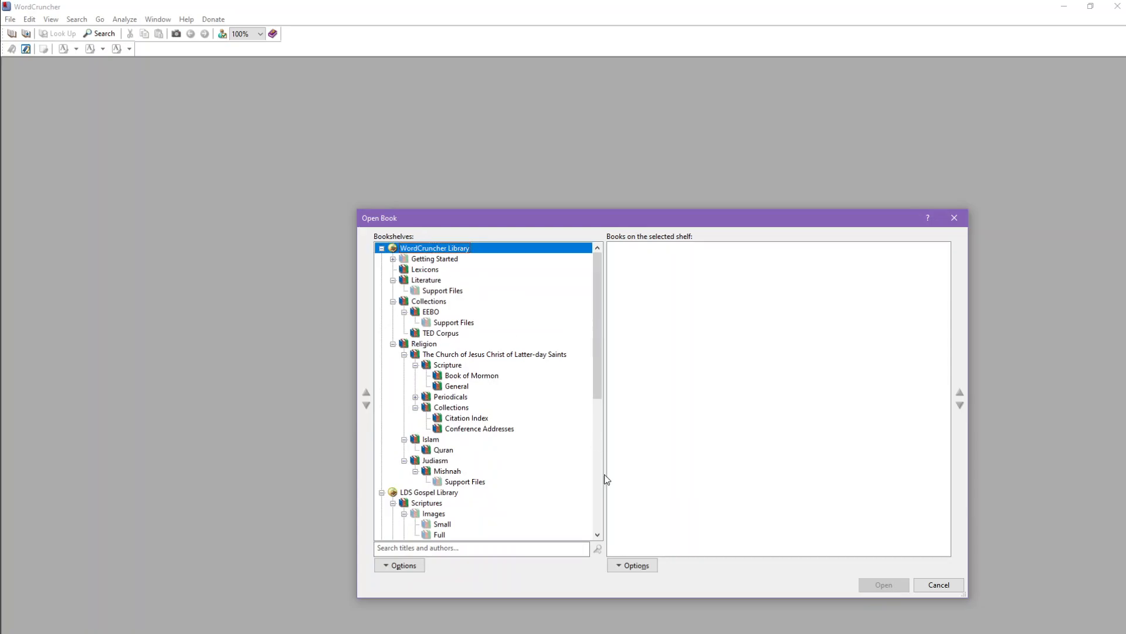
scroll(505, 420, down, 8)
Step: Add the English and German English-German Bible .etbu files from the Synchronized ETAX folder to the WordCruncher User Library
click(432, 450)
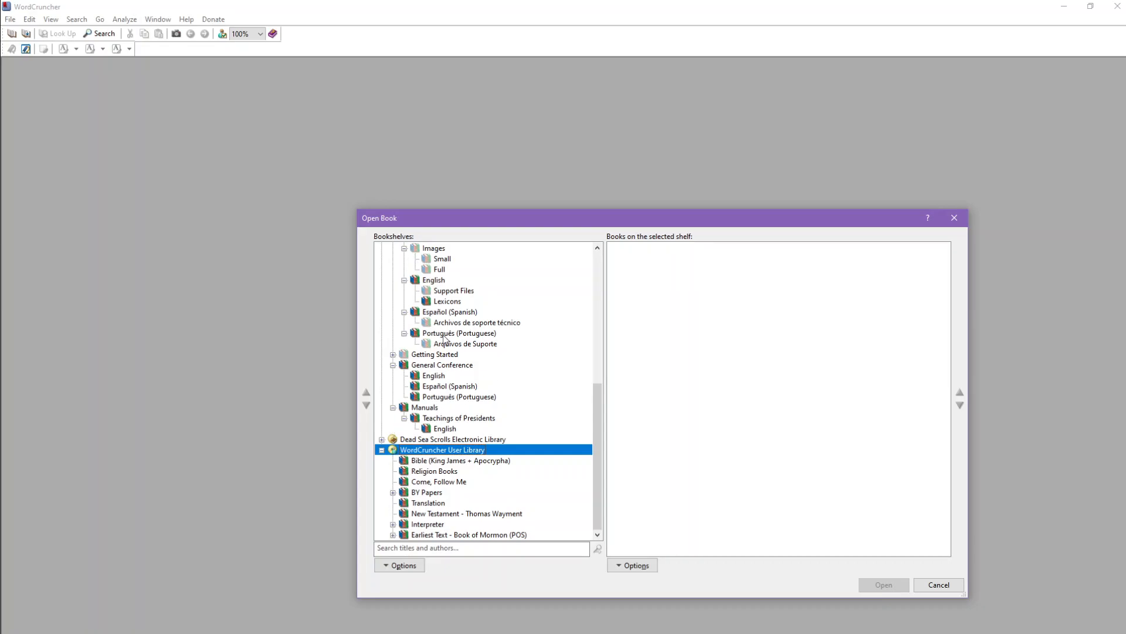
scroll(469, 434, up, 10)
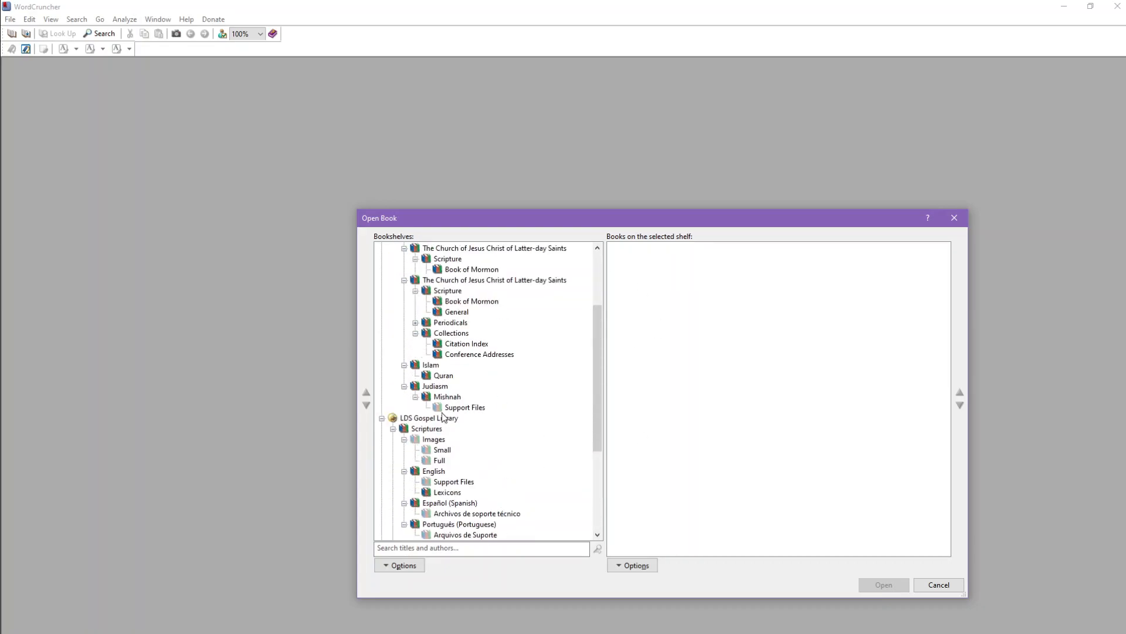
scroll(516, 387, down, 10)
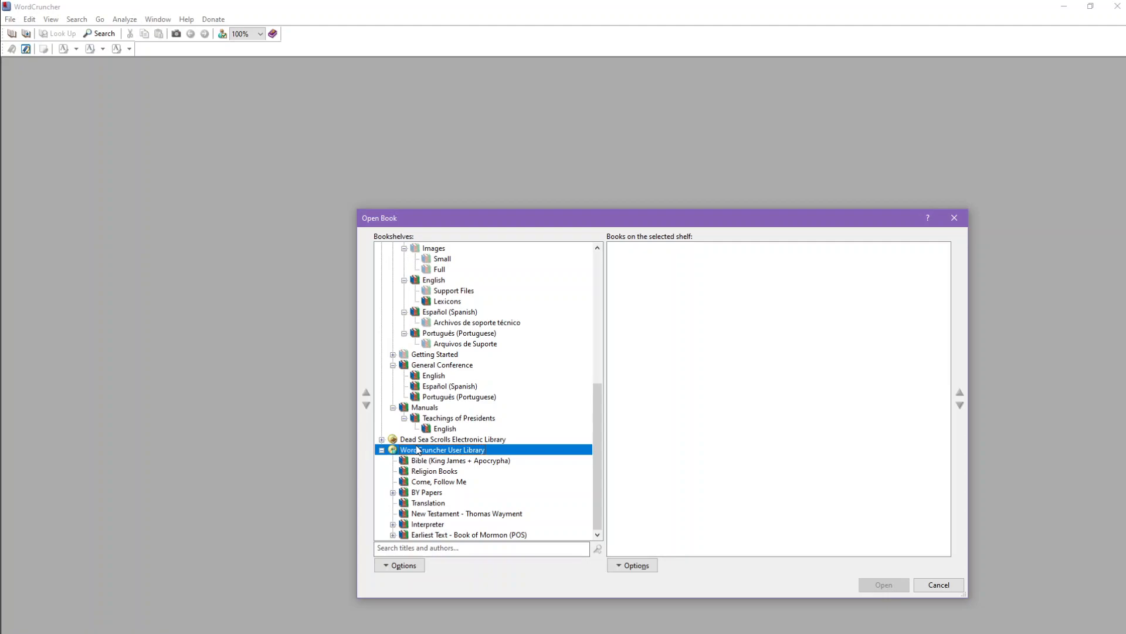
click(410, 566)
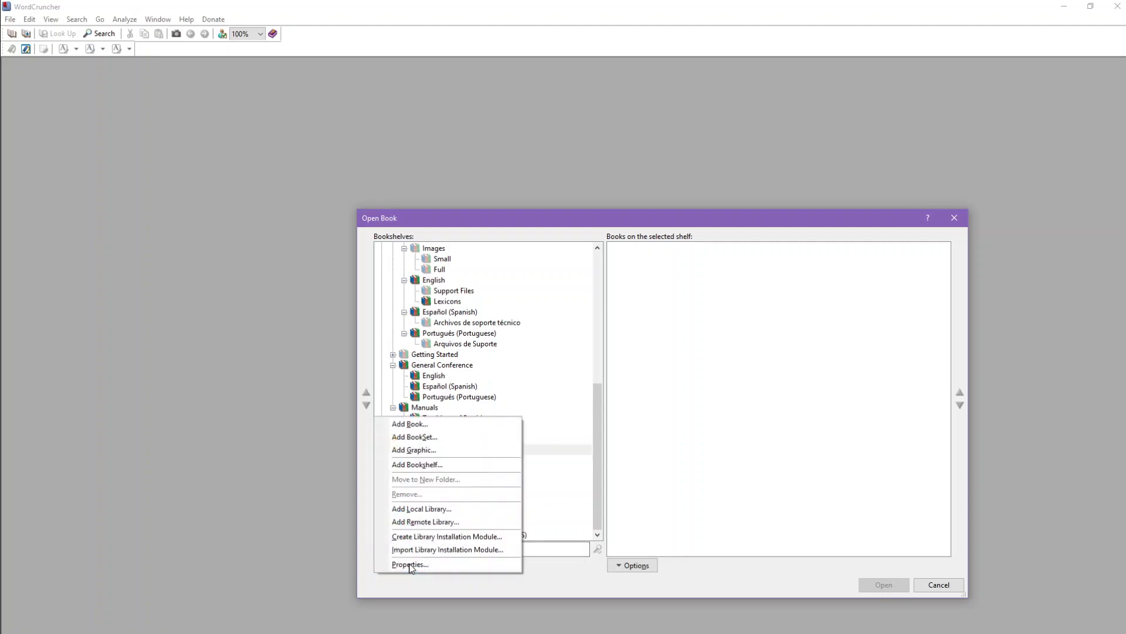
click(403, 425)
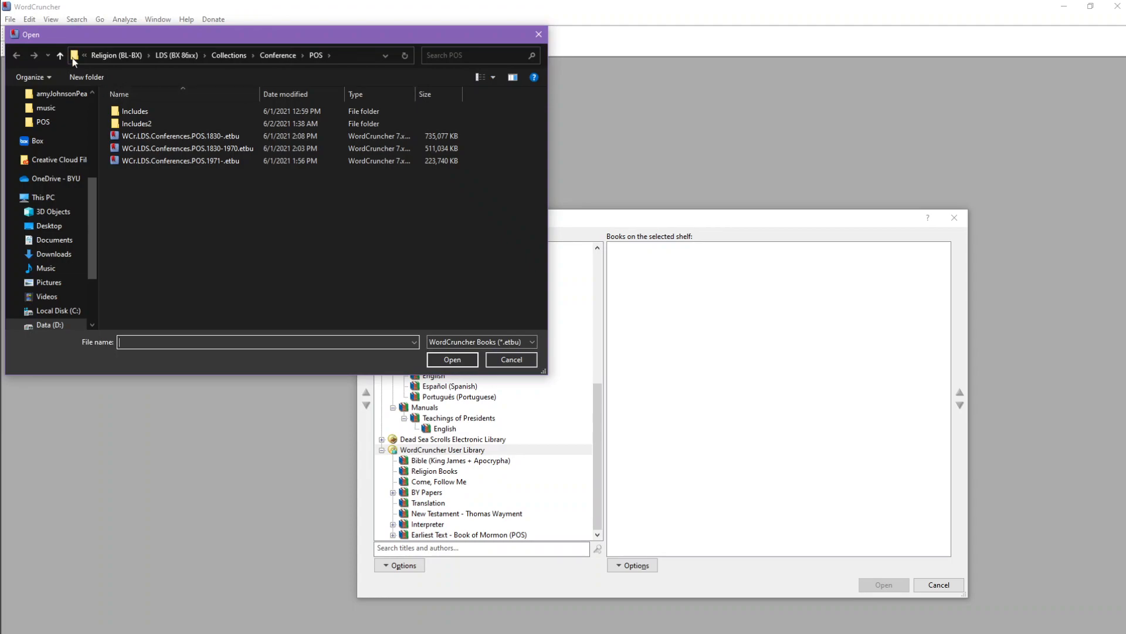
scroll(58, 147, up, 5)
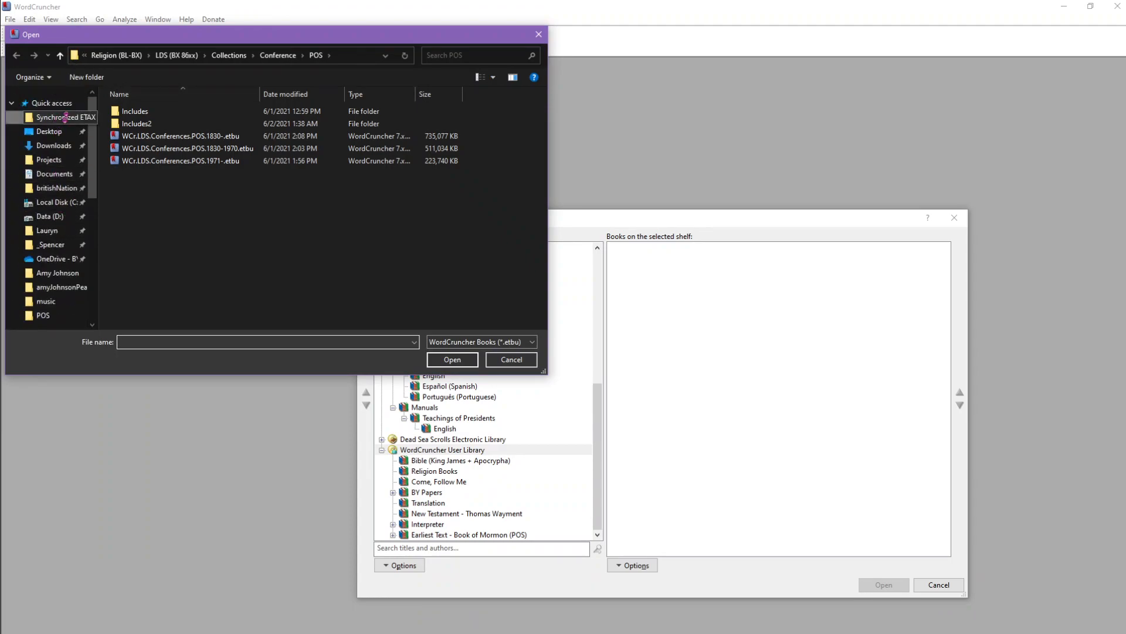
click(64, 119)
click(149, 114)
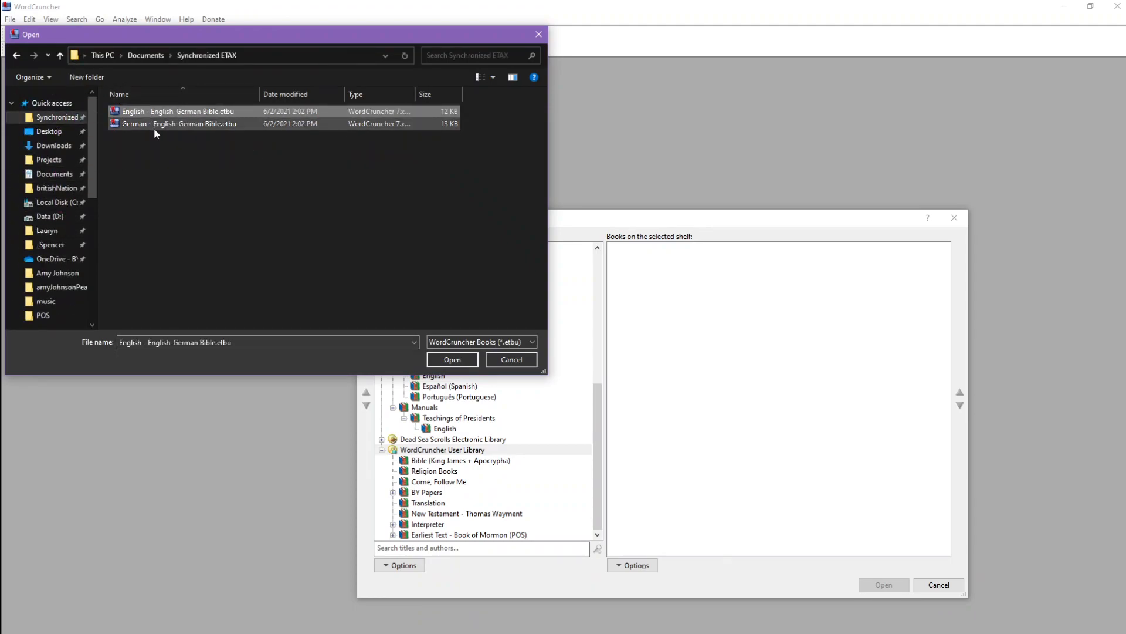
shift+click(154, 127)
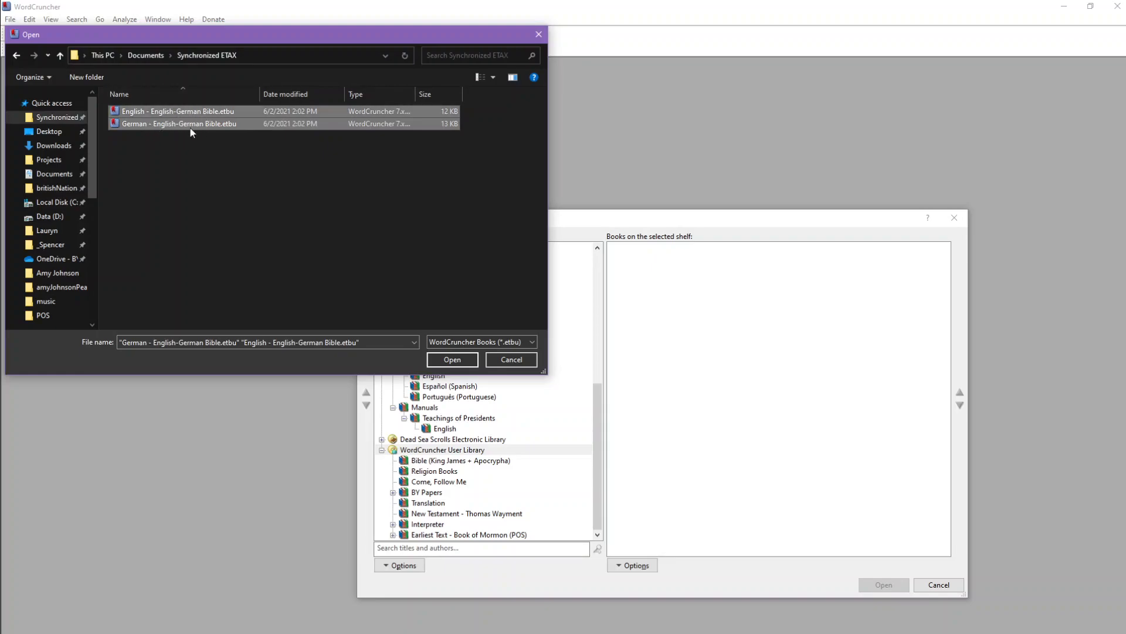
click(451, 360)
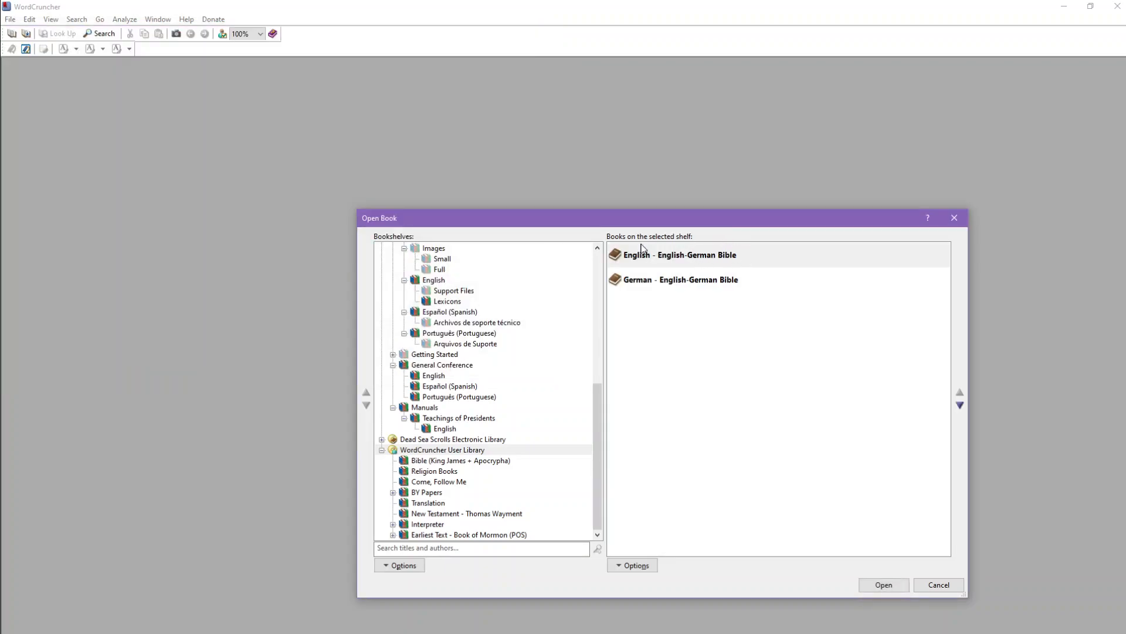
Step: Move the Open Book dialog up and open the English - English-German Bible
drag(629, 220, 576, 173)
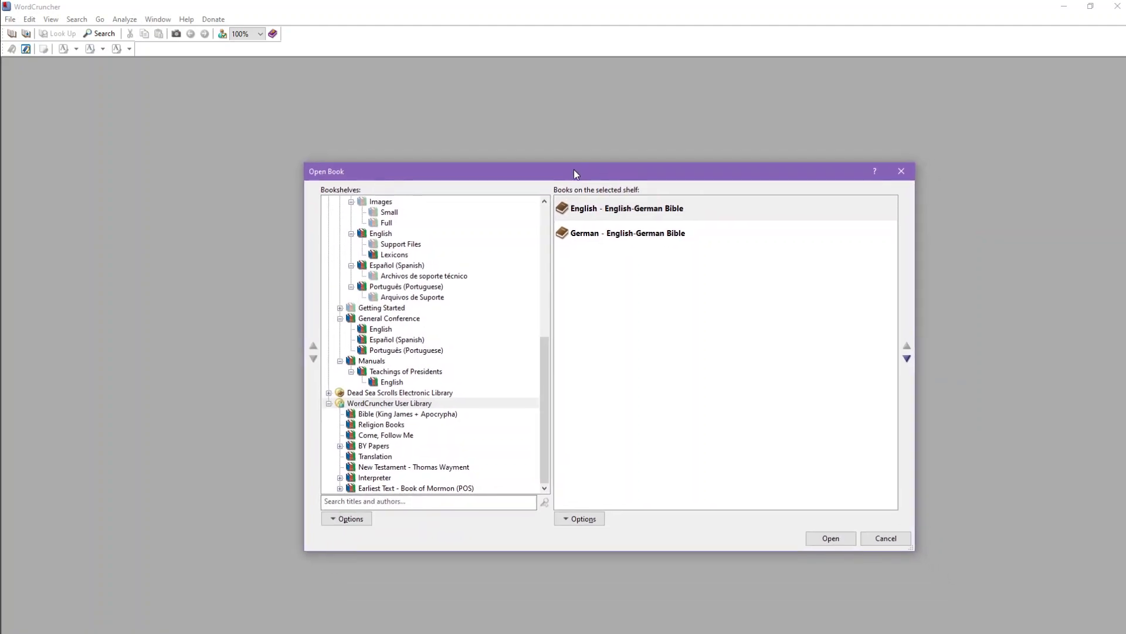
click(625, 211)
click(631, 238)
click(625, 211)
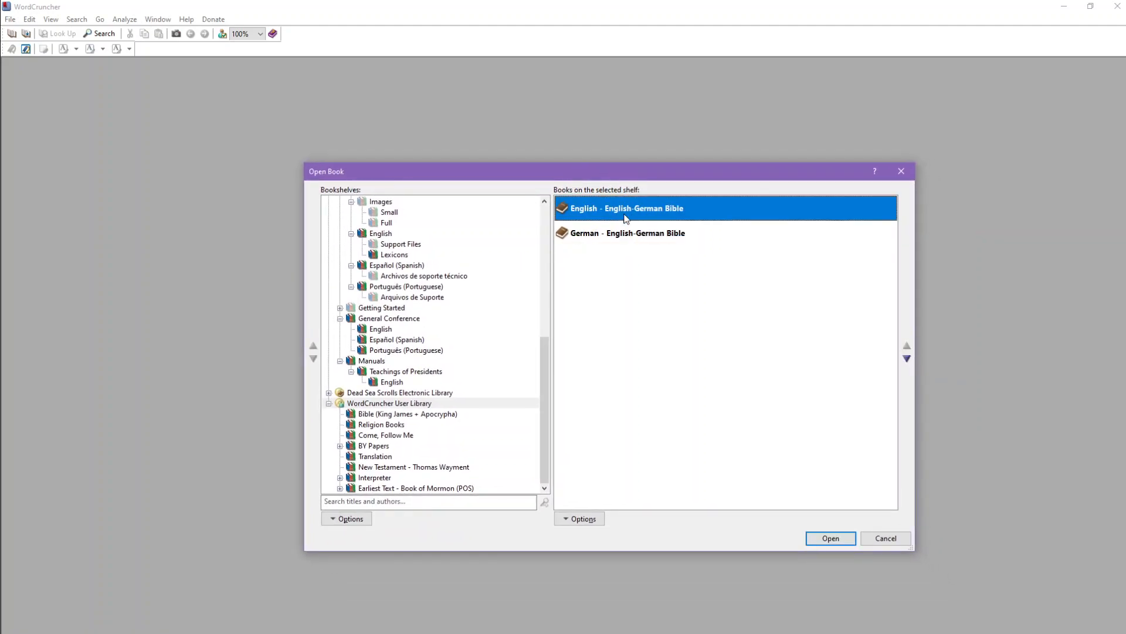
double_click(599, 209)
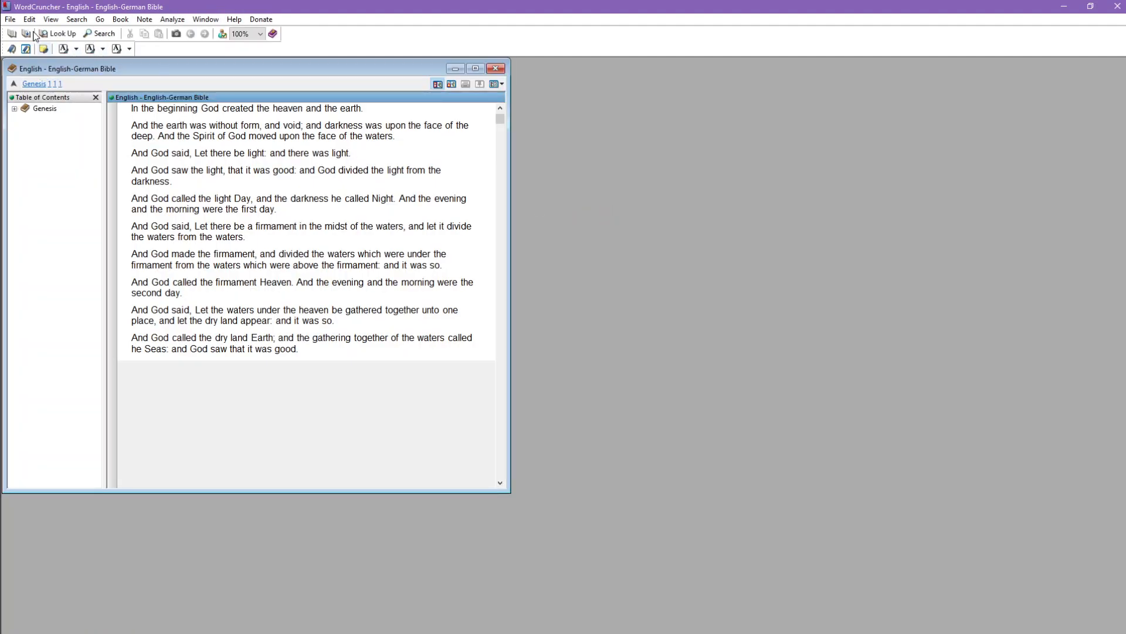
Step: Open the German - English-German Bible from the WordCruncher User Library and place its window beside the English book
click(10, 19)
click(18, 33)
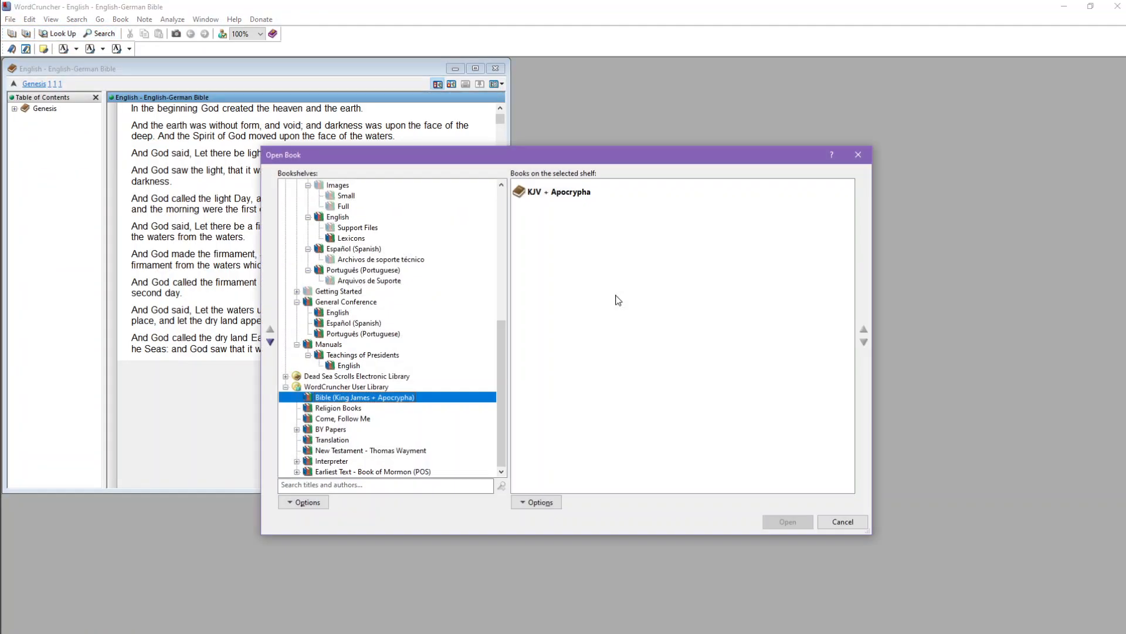
click(360, 387)
double_click(581, 218)
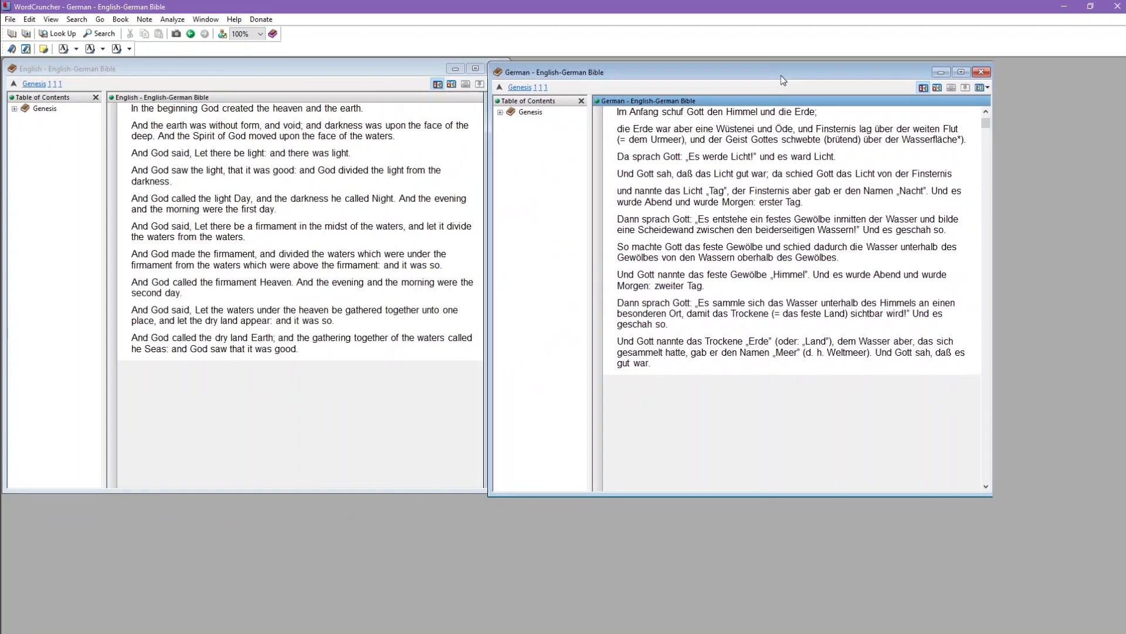
drag(780, 75, 809, 72)
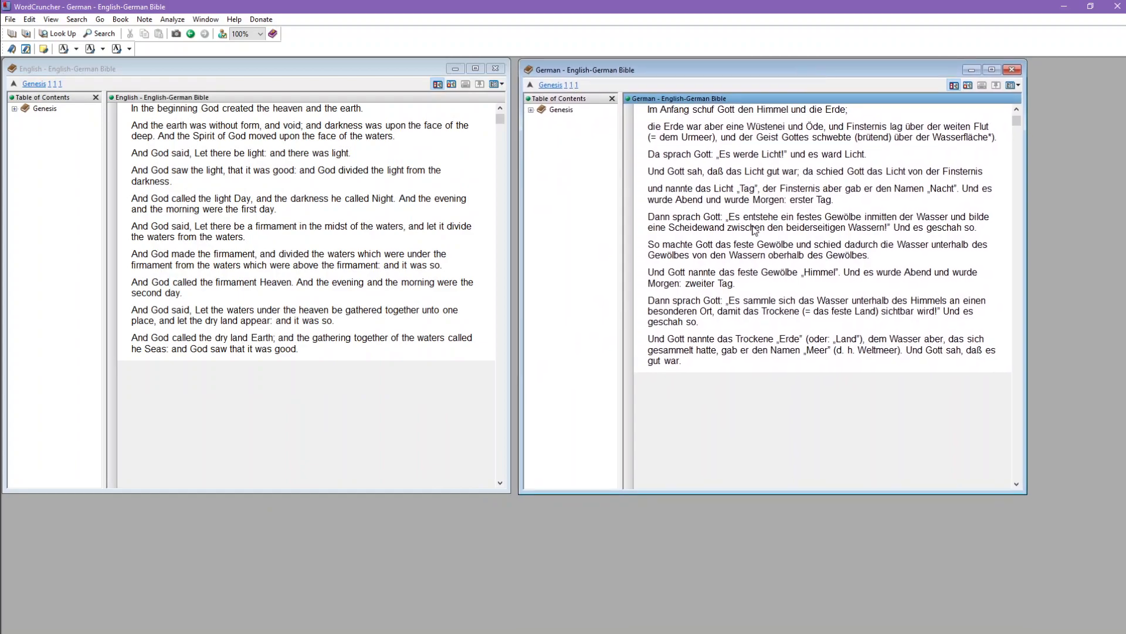
Step: Expand Genesis chapter 1 in the German book's table of contents and go to verse 10
click(530, 111)
click(542, 120)
click(542, 120)
click(531, 110)
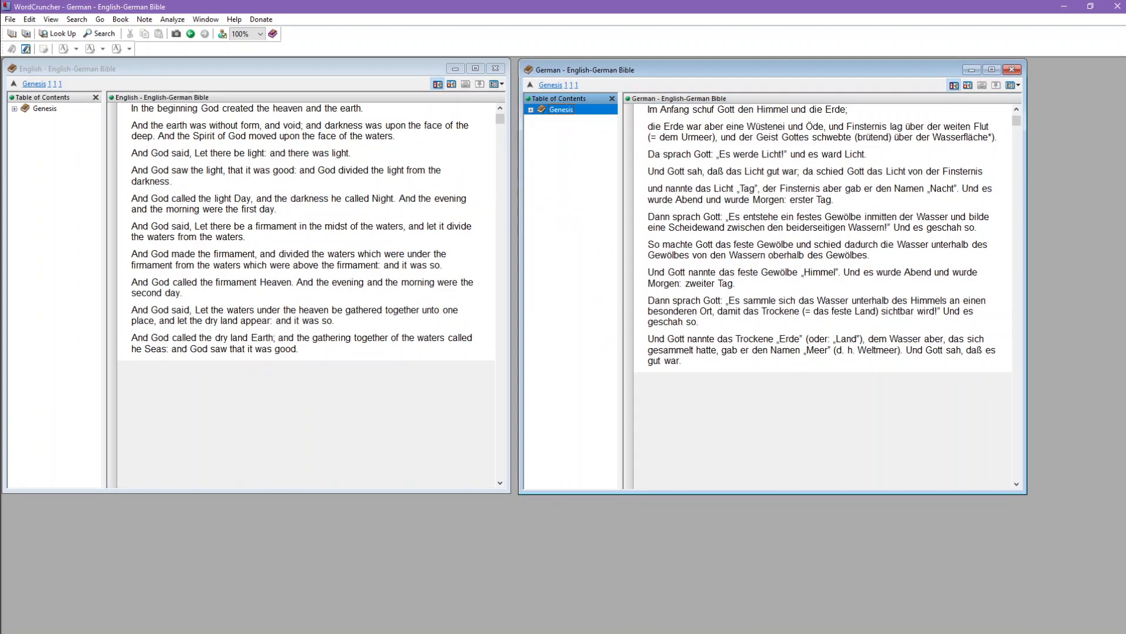
click(531, 110)
click(552, 121)
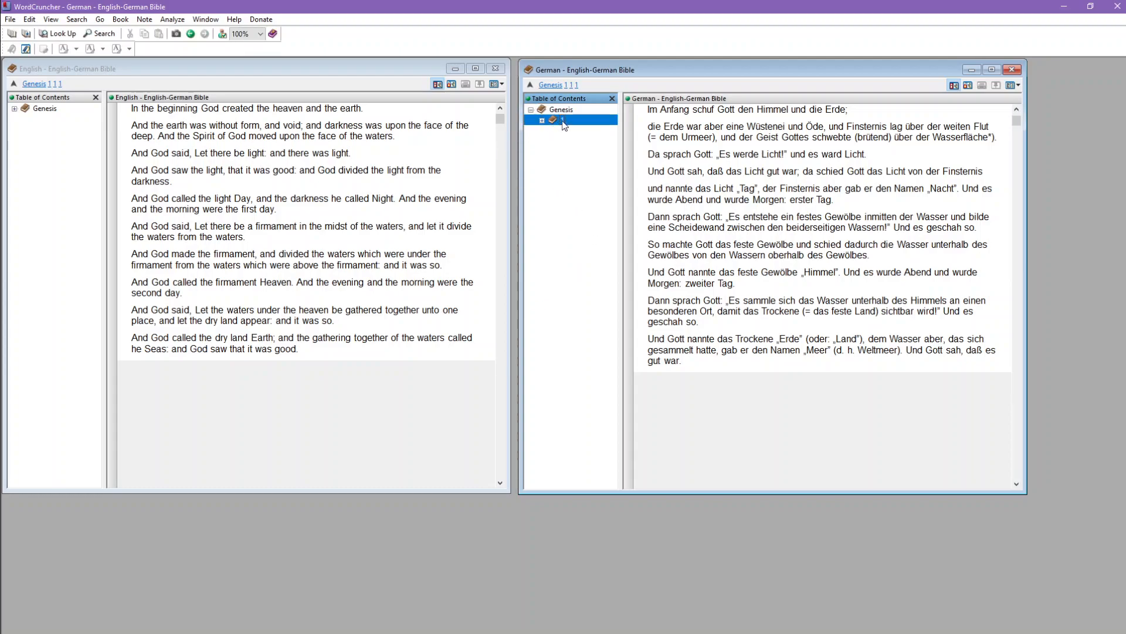
click(542, 120)
click(573, 142)
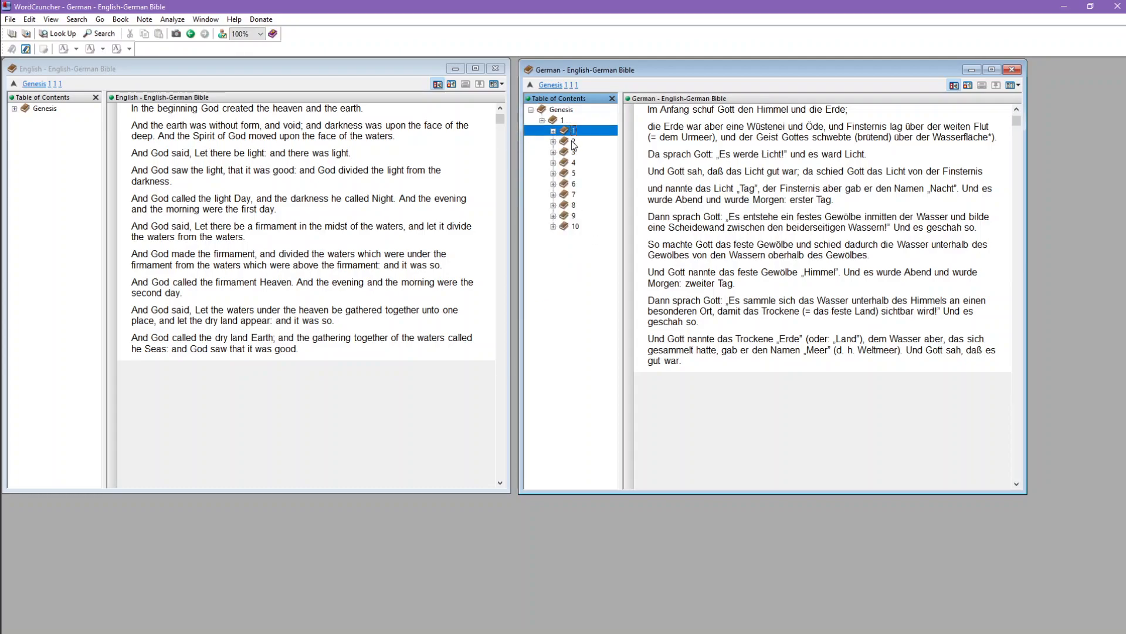
click(573, 216)
click(575, 226)
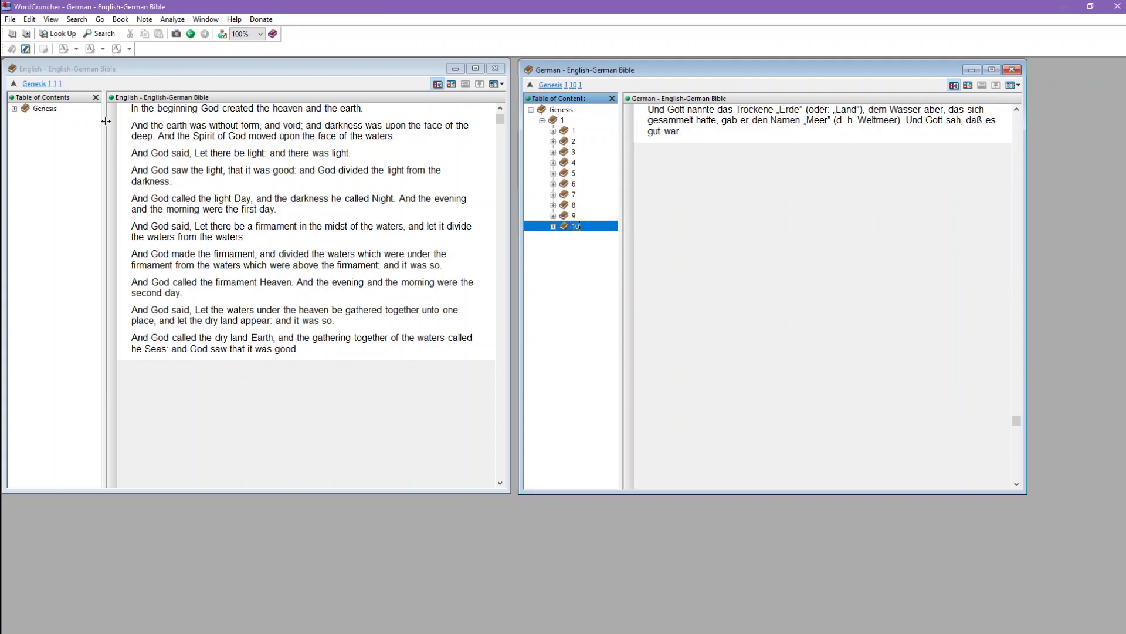
Step: Scroll through the German text and switch between both books to check whether their positions follow each other
scroll(795, 290, up, 5)
click(745, 199)
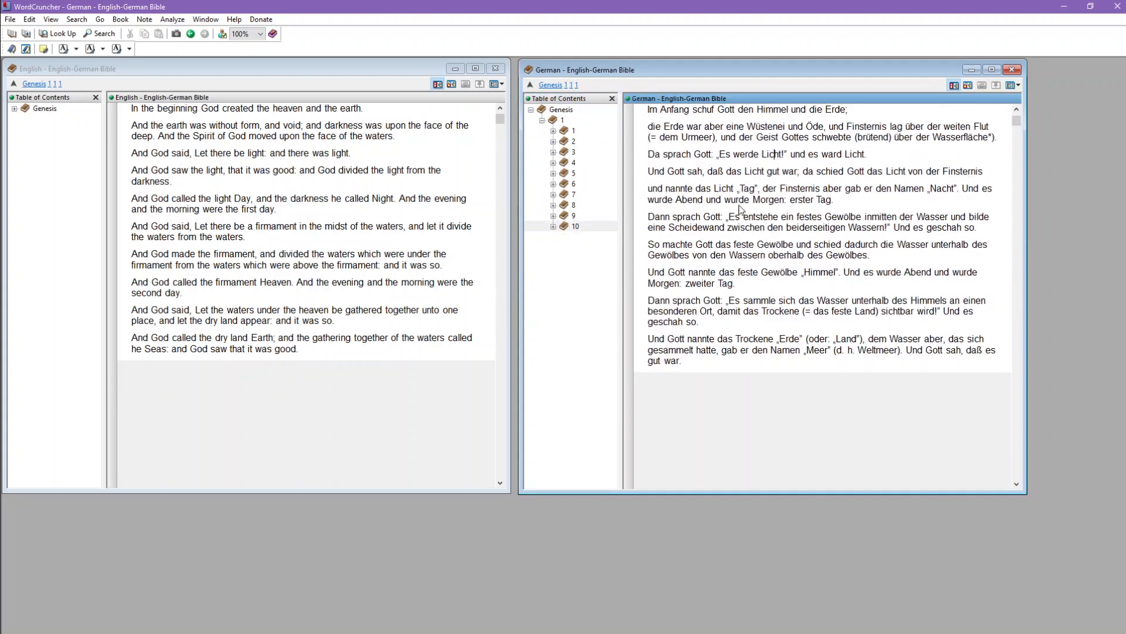
scroll(714, 267, down, 2)
scroll(721, 279, up, 2)
scroll(729, 291, down, 1)
scroll(383, 245, down, 3)
scroll(382, 244, up, 3)
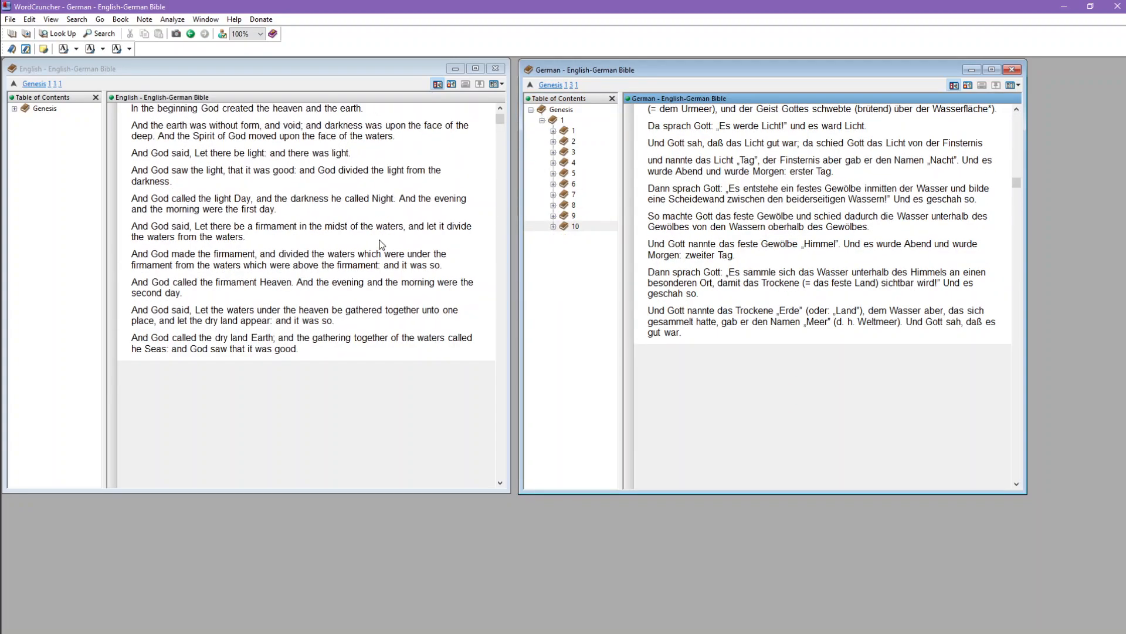
click(413, 230)
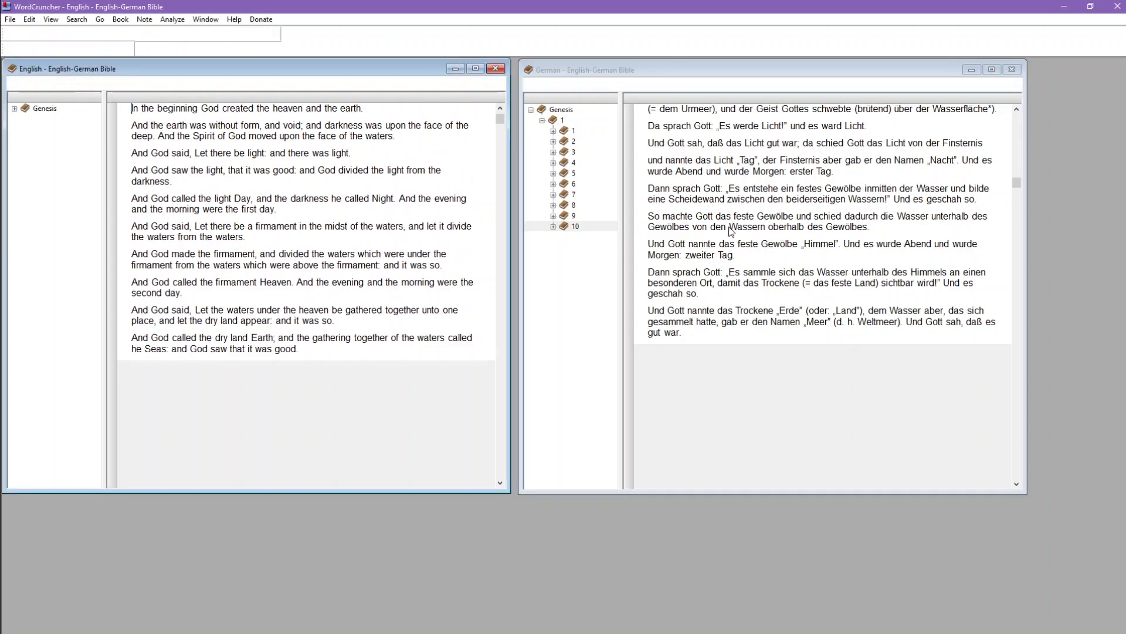
click(740, 258)
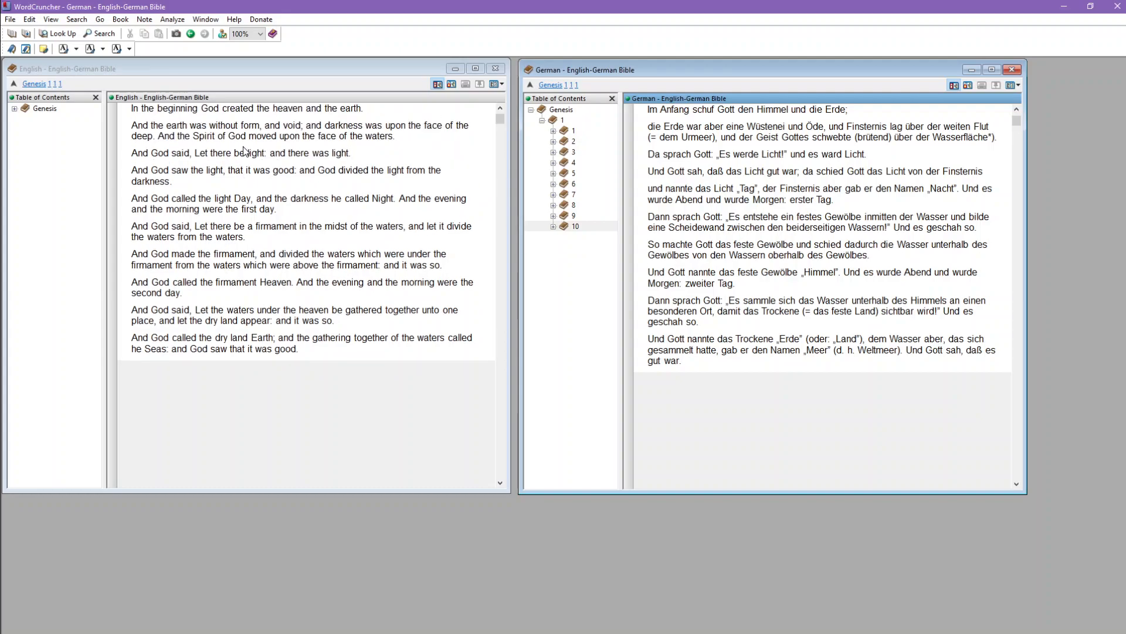
Step: Set the English book to reposition other books and to allow other books to reposition it
click(305, 154)
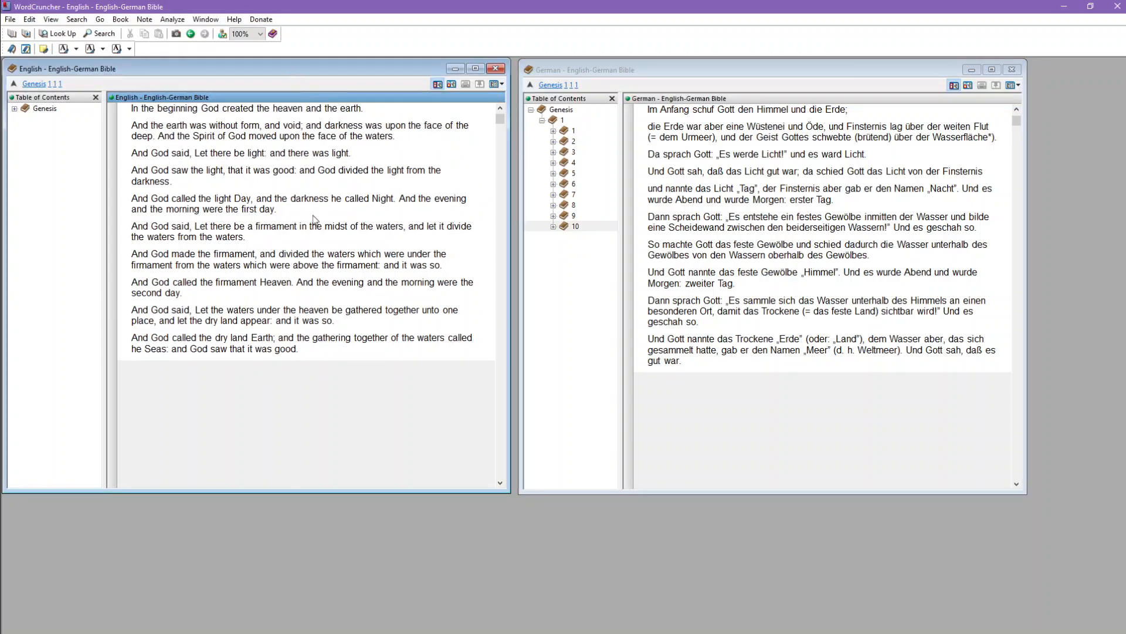
click(120, 21)
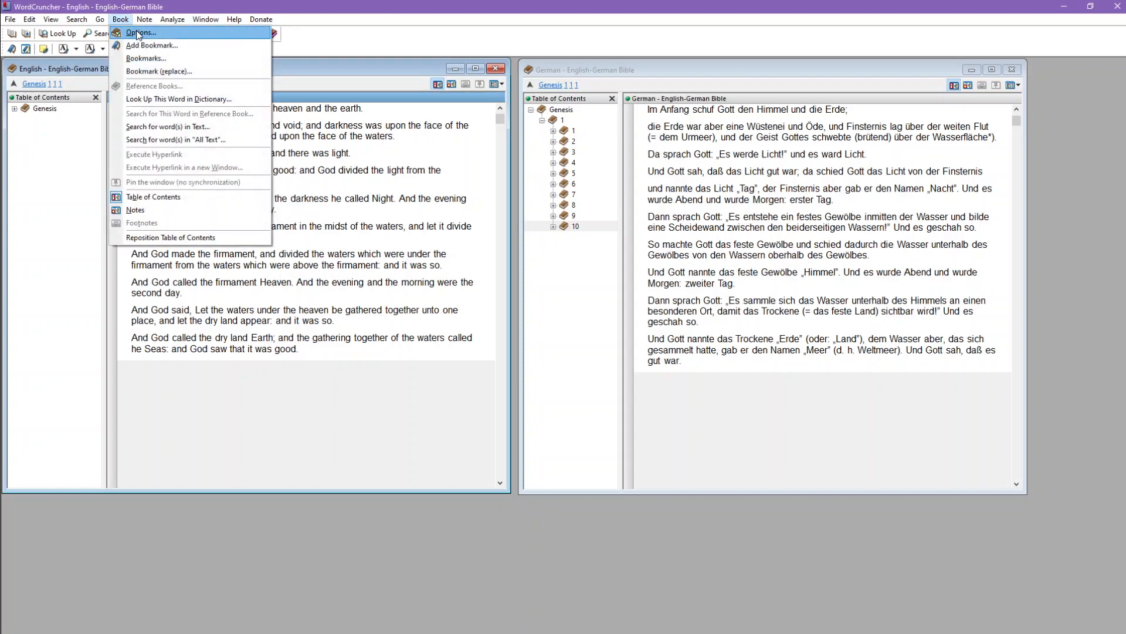
click(136, 32)
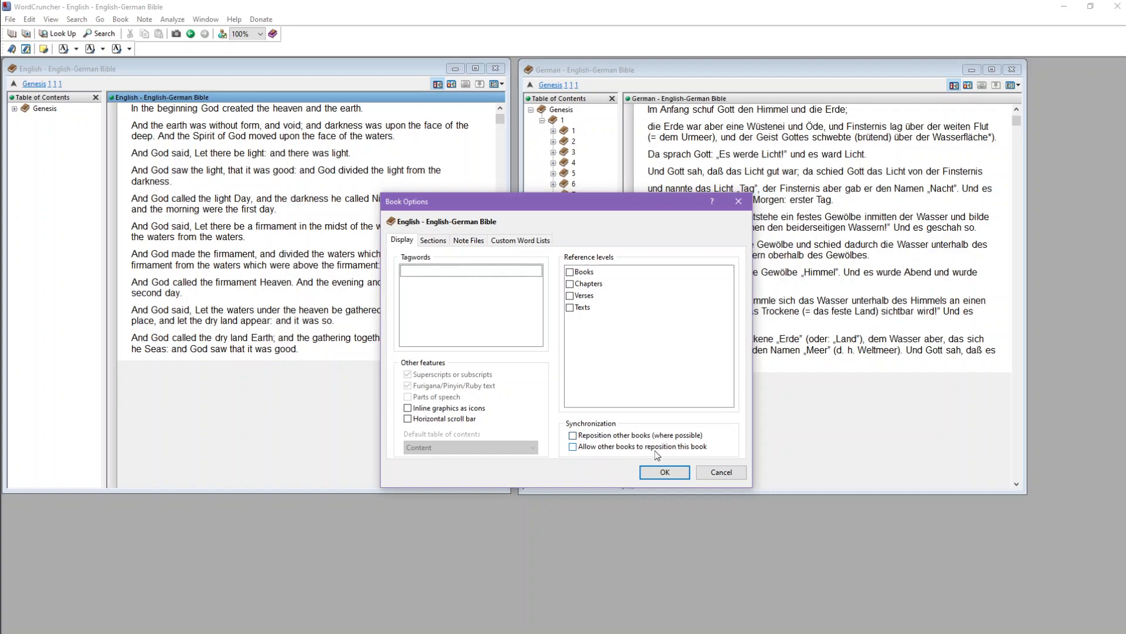
click(572, 436)
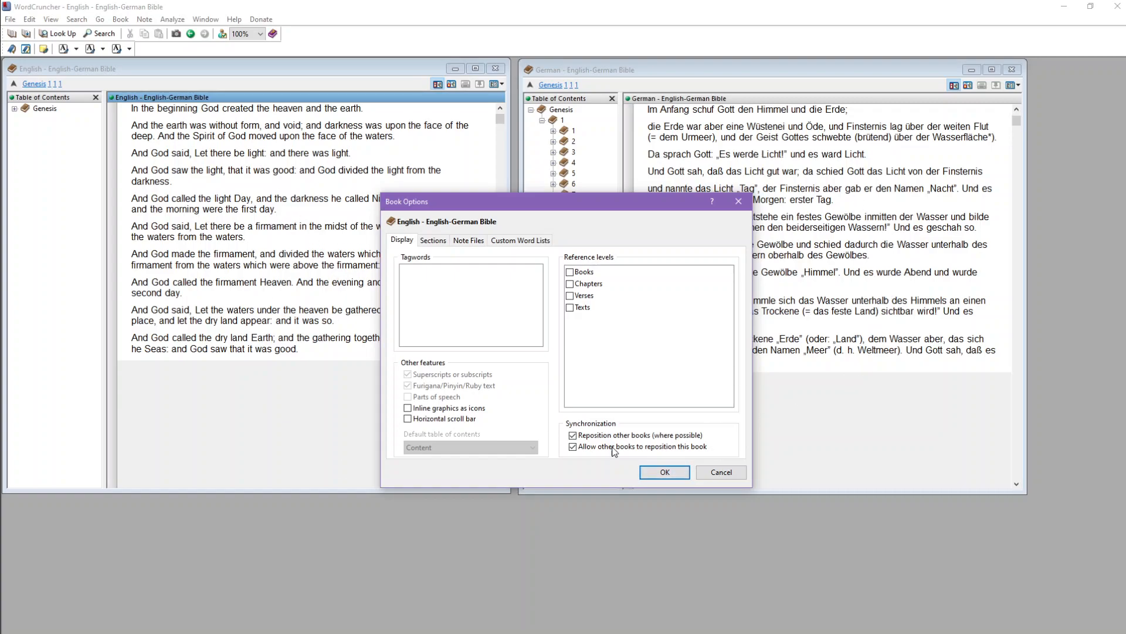
click(664, 473)
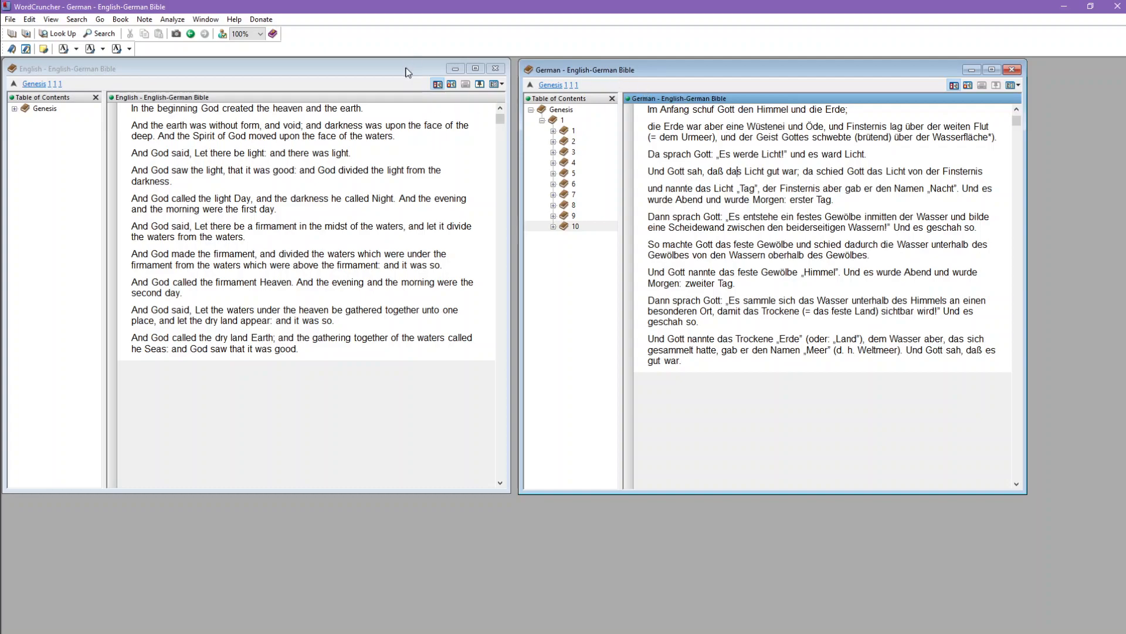
Step: Set the German book to reposition other books and to allow other books to reposition it
click(398, 86)
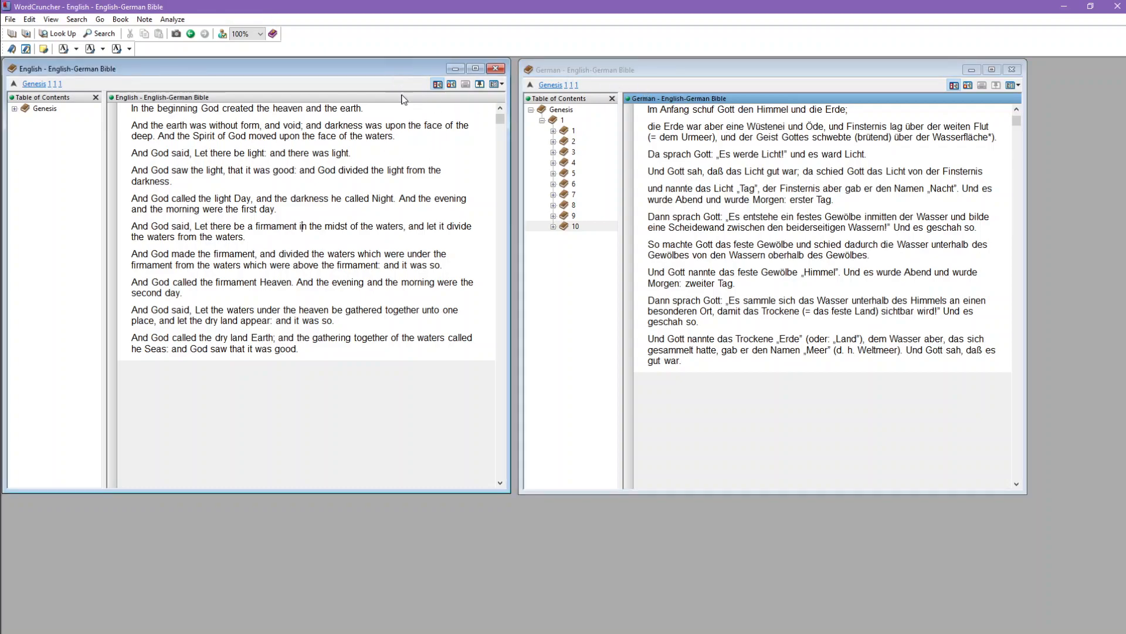
click(819, 160)
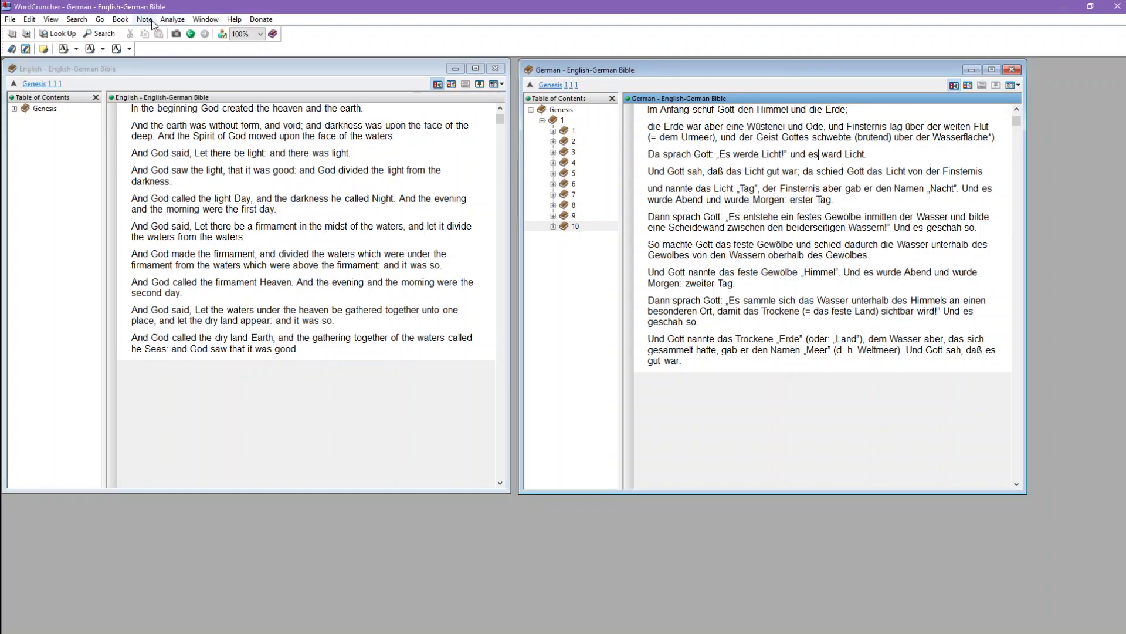
click(120, 20)
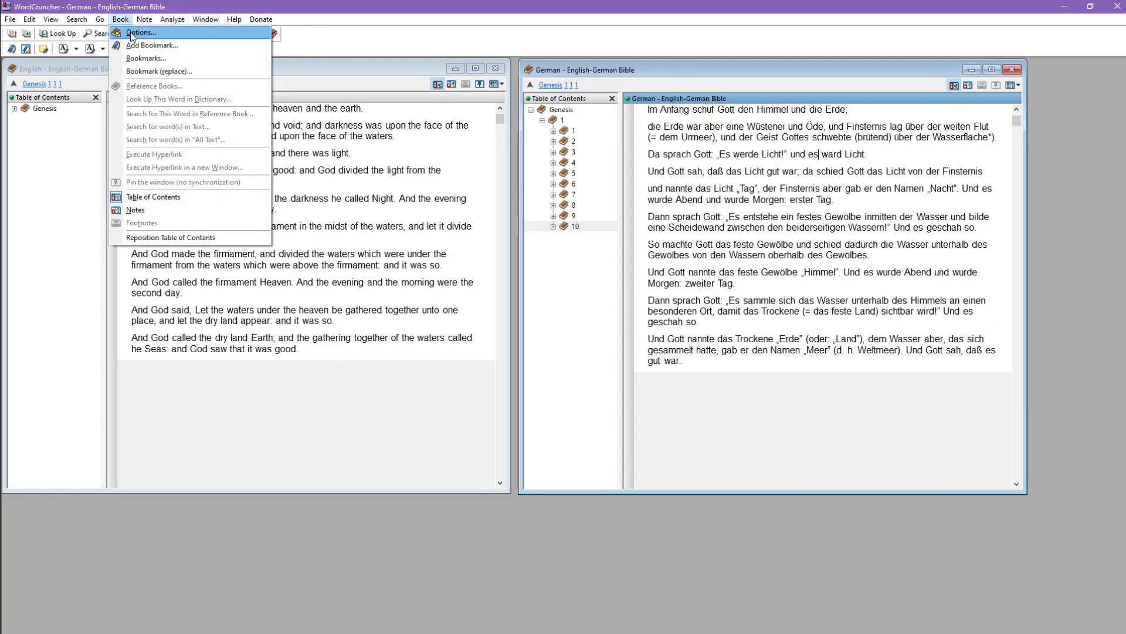
click(130, 34)
click(589, 436)
click(590, 447)
click(663, 472)
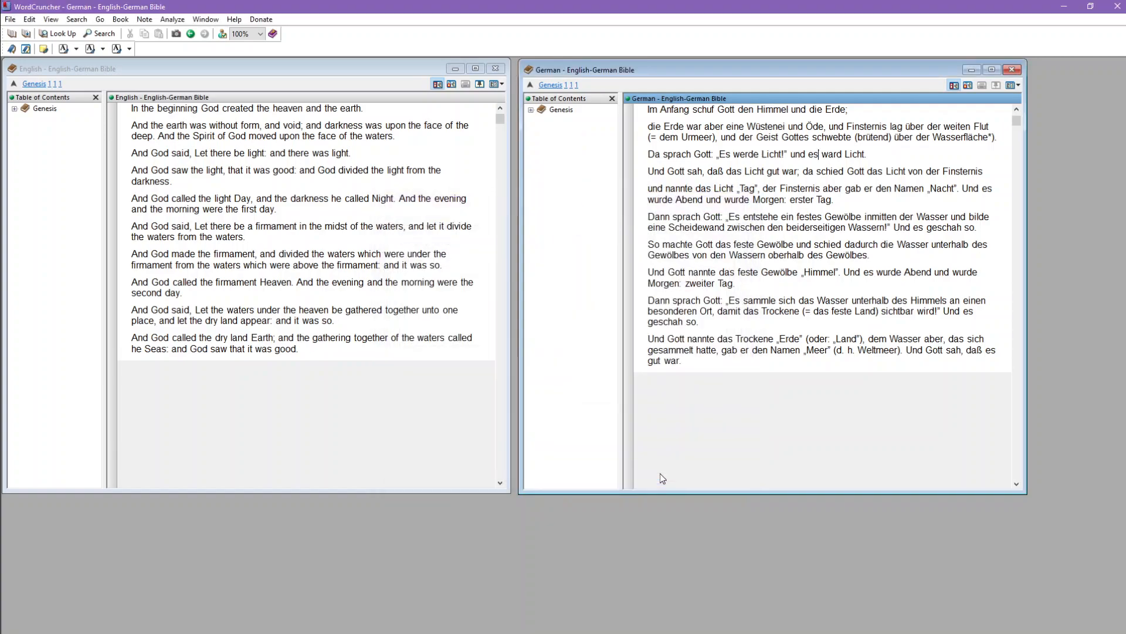
Step: Scroll the German book to test the synchronization and turn on its Verses reference level
scroll(733, 235, down, 3)
scroll(738, 233, up, 3)
click(120, 19)
click(132, 33)
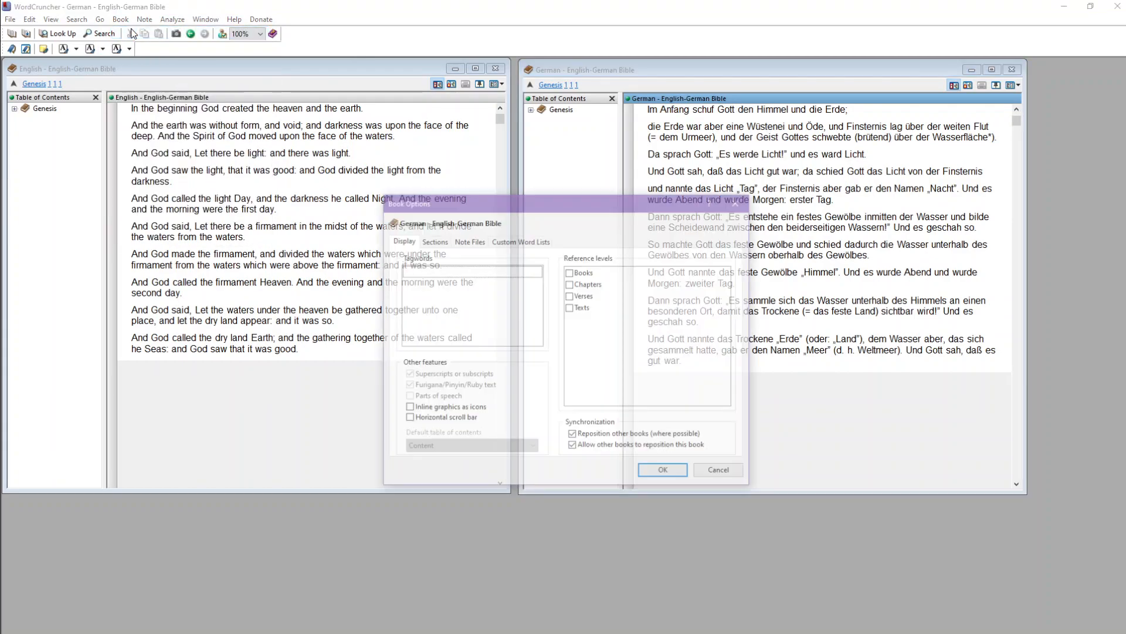
click(570, 297)
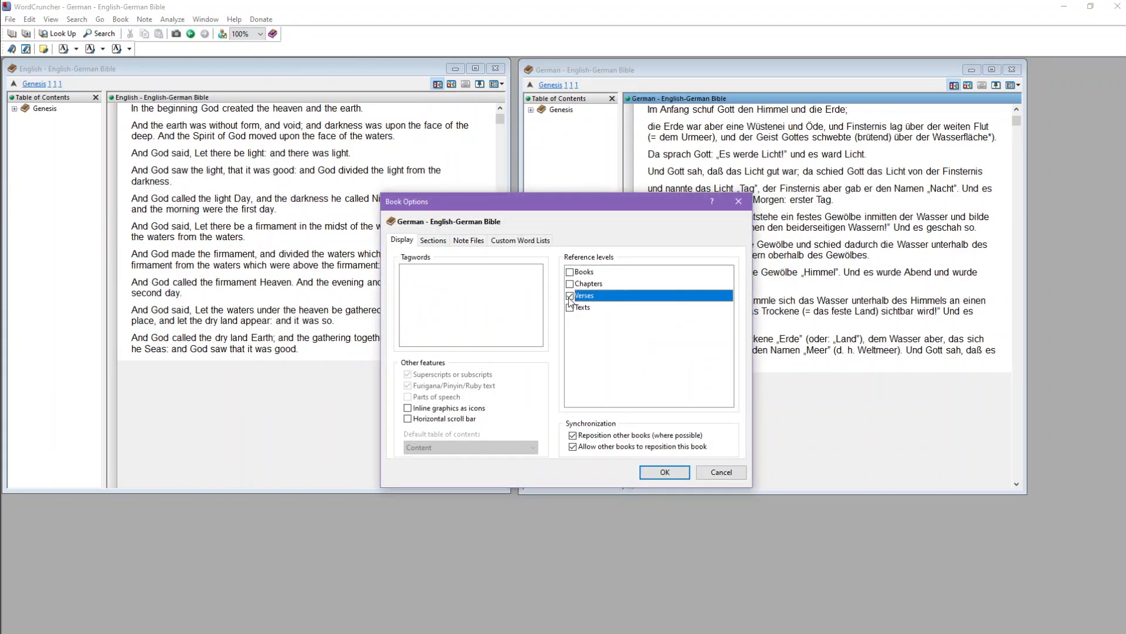
click(666, 473)
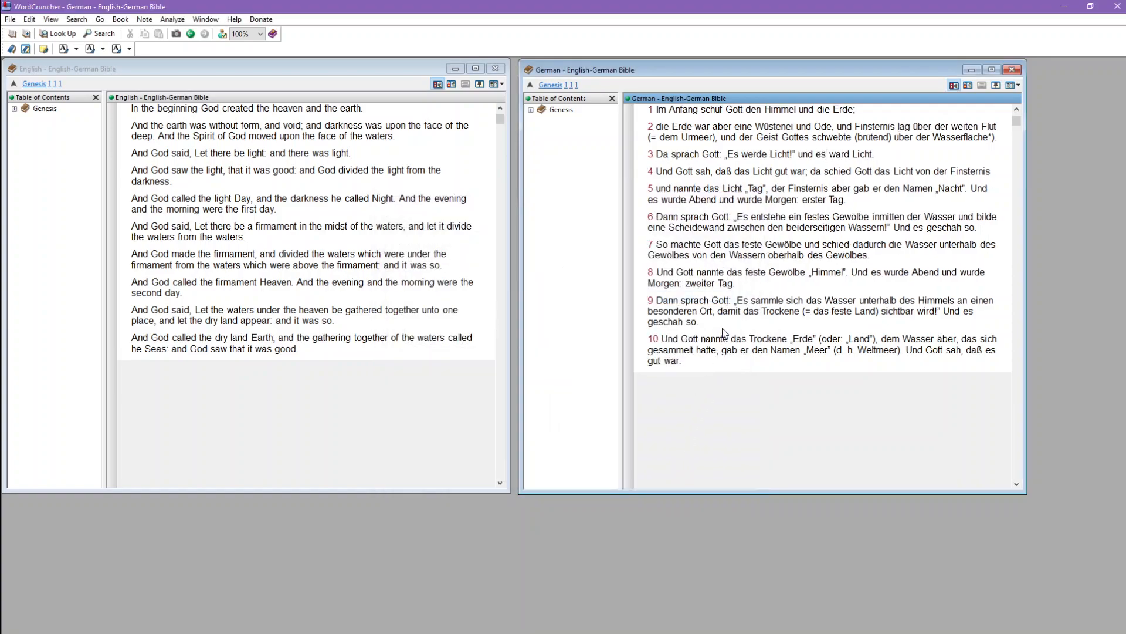
Step: Turn on the Verses reference level in the English book
click(338, 265)
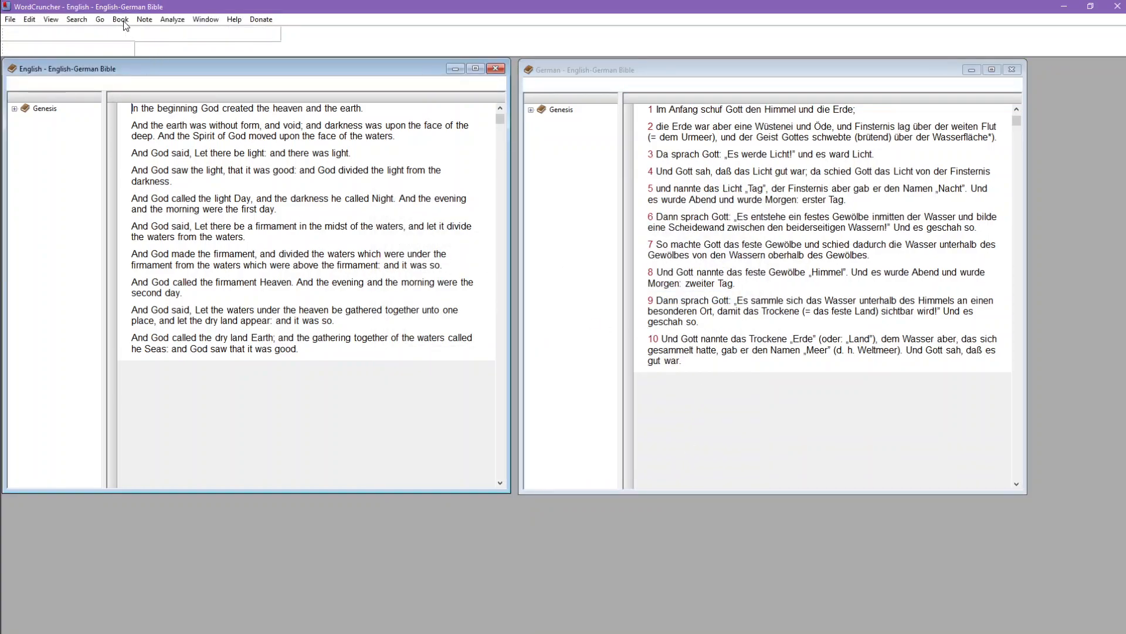
click(121, 20)
click(138, 32)
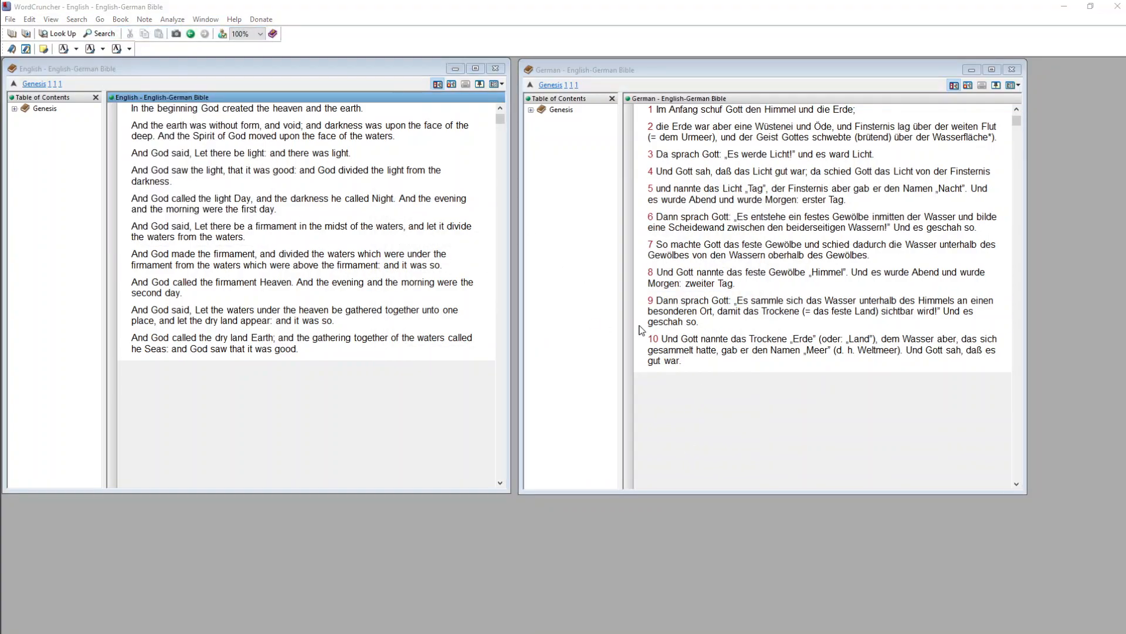
click(570, 307)
click(664, 472)
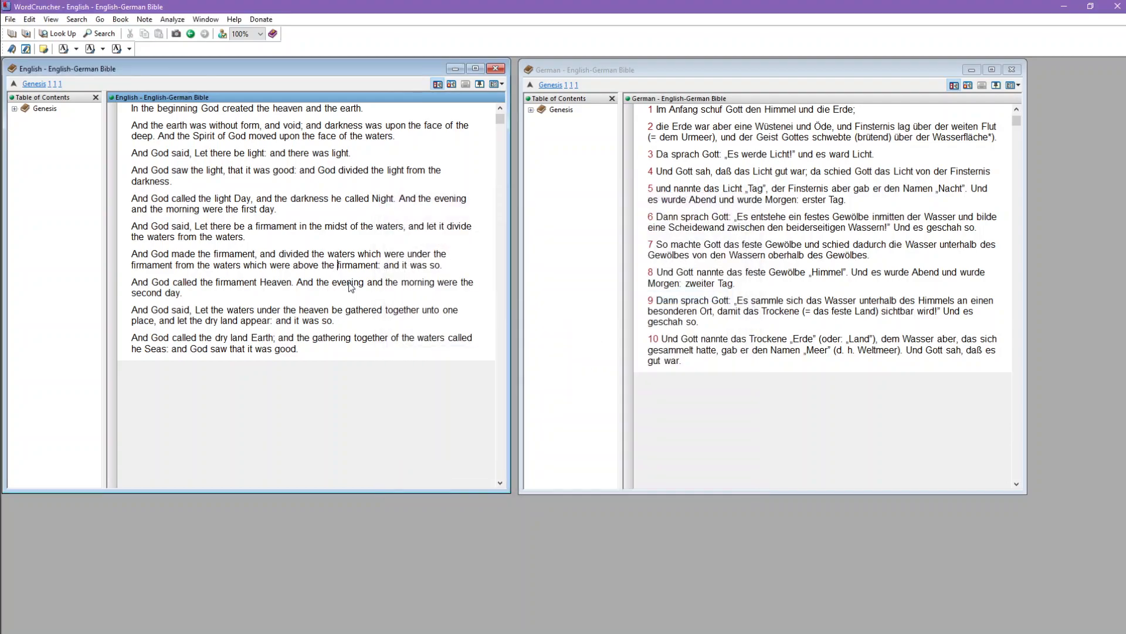
Step: Scroll the German book to verse 2 and highlight that verse to compare it with the English text
click(794, 186)
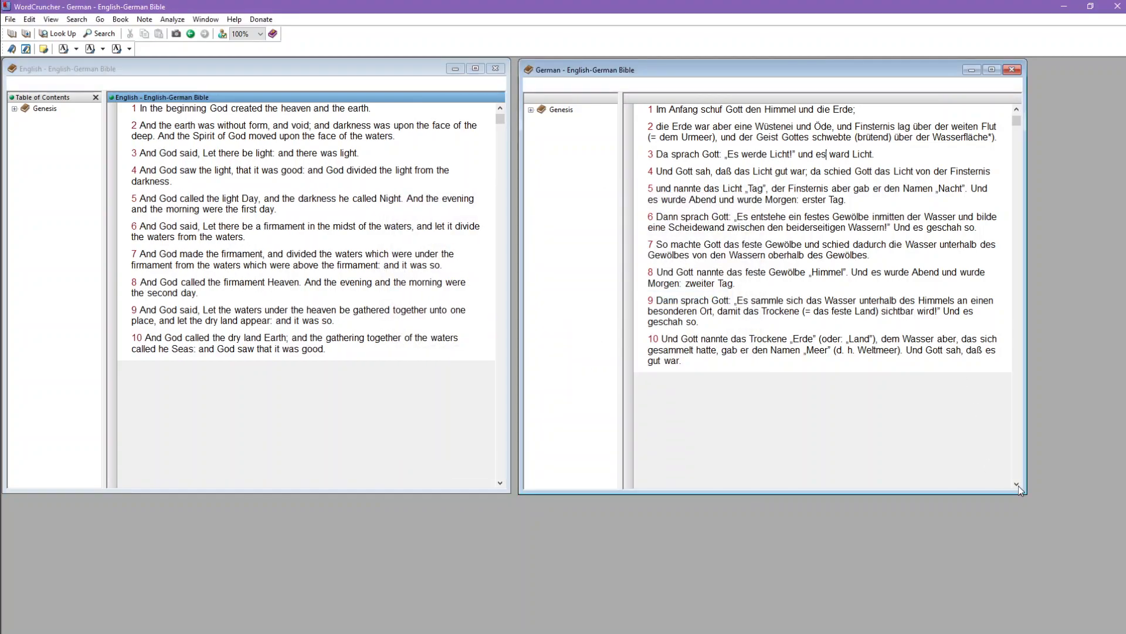
scroll(798, 191, down, 1)
scroll(797, 189, up, 1)
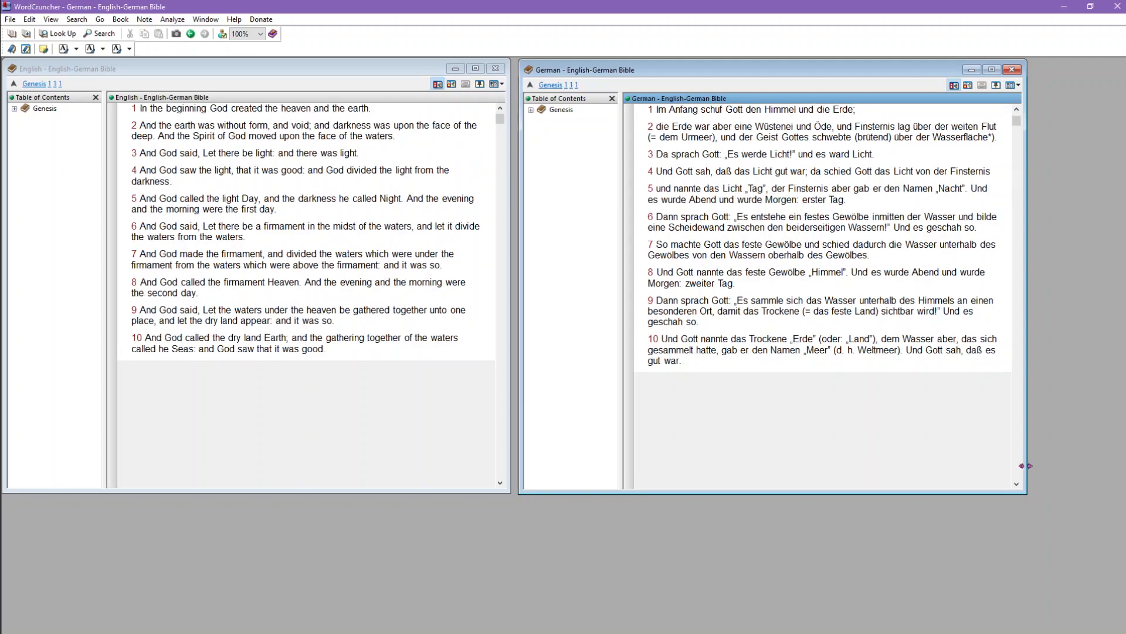
click(1017, 484)
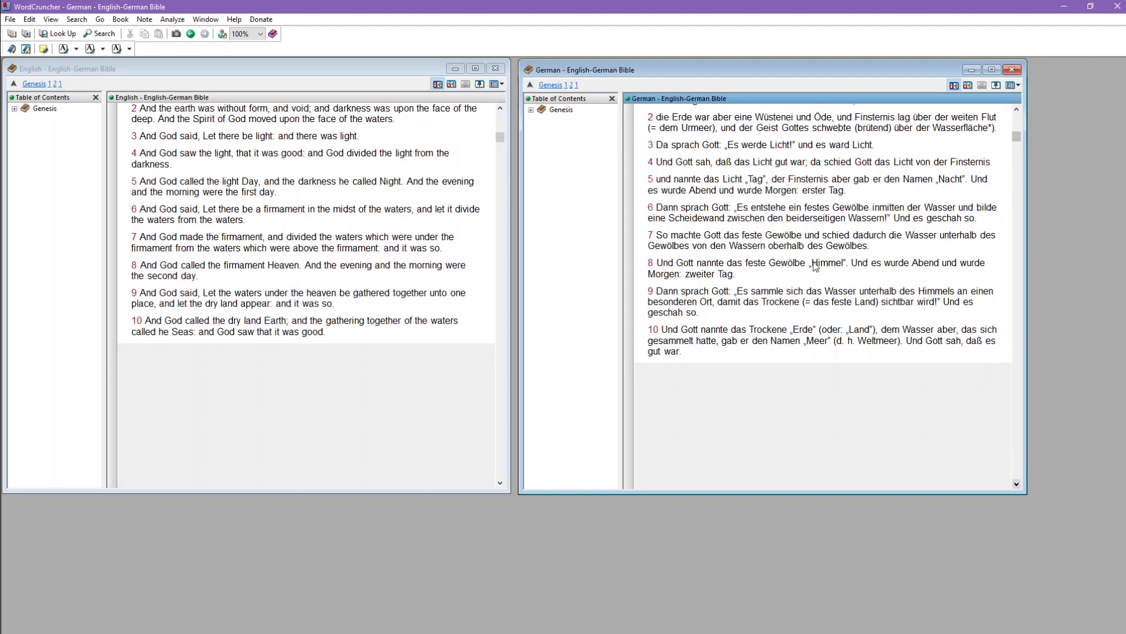
drag(647, 117, 979, 133)
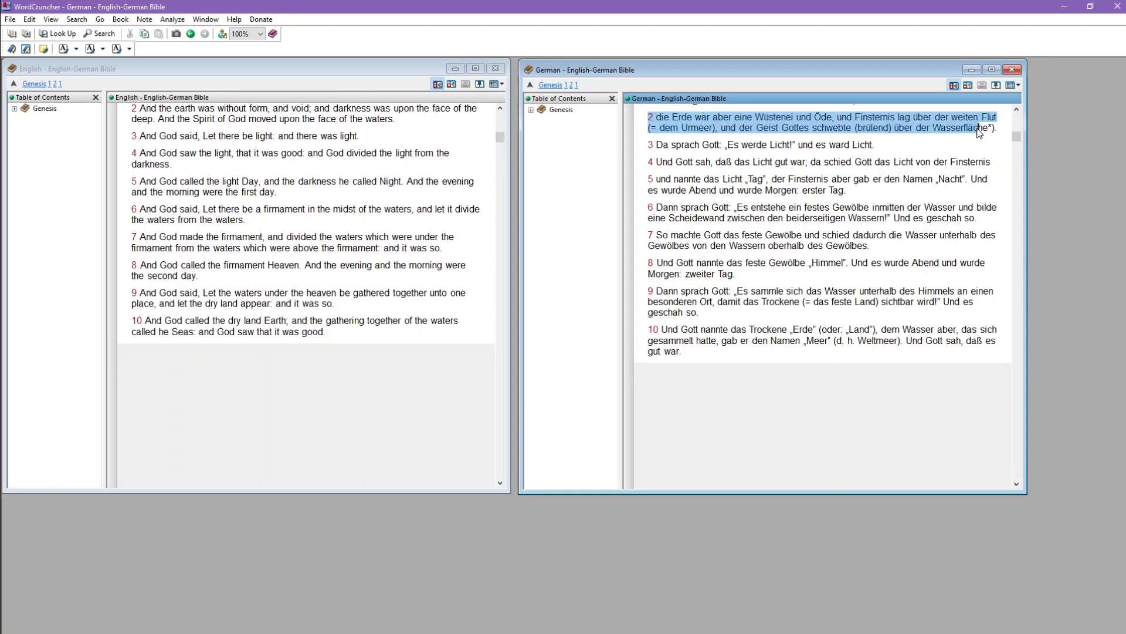
click(979, 133)
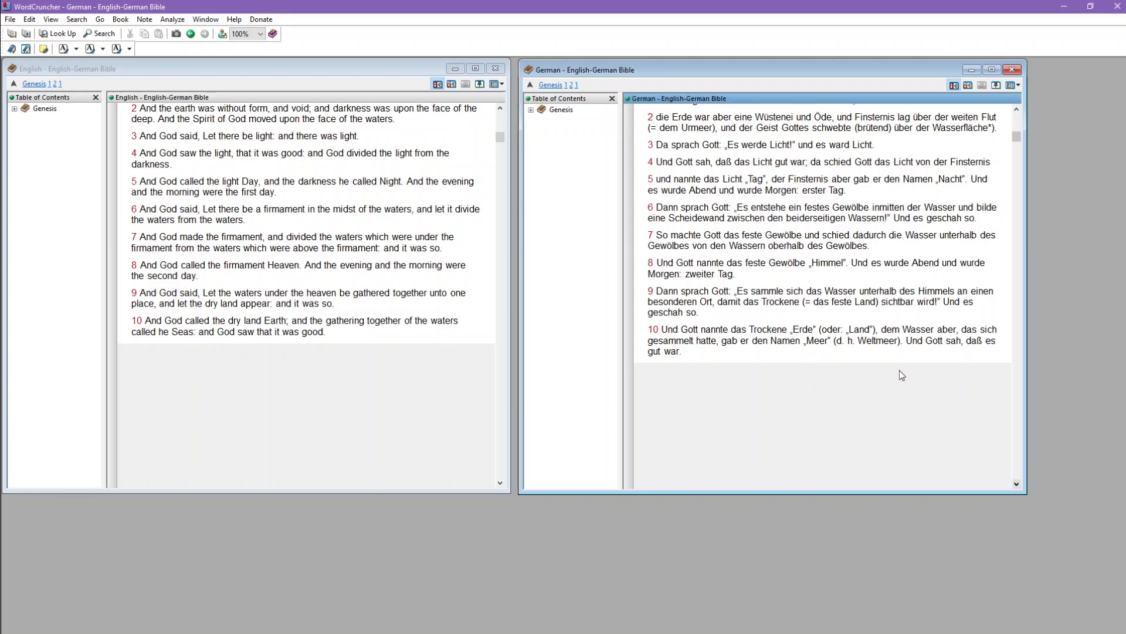
Step: Advance the German book verse by verse to verse 8, highlighting verse 7 on the way, to check that the English book follows
click(1020, 488)
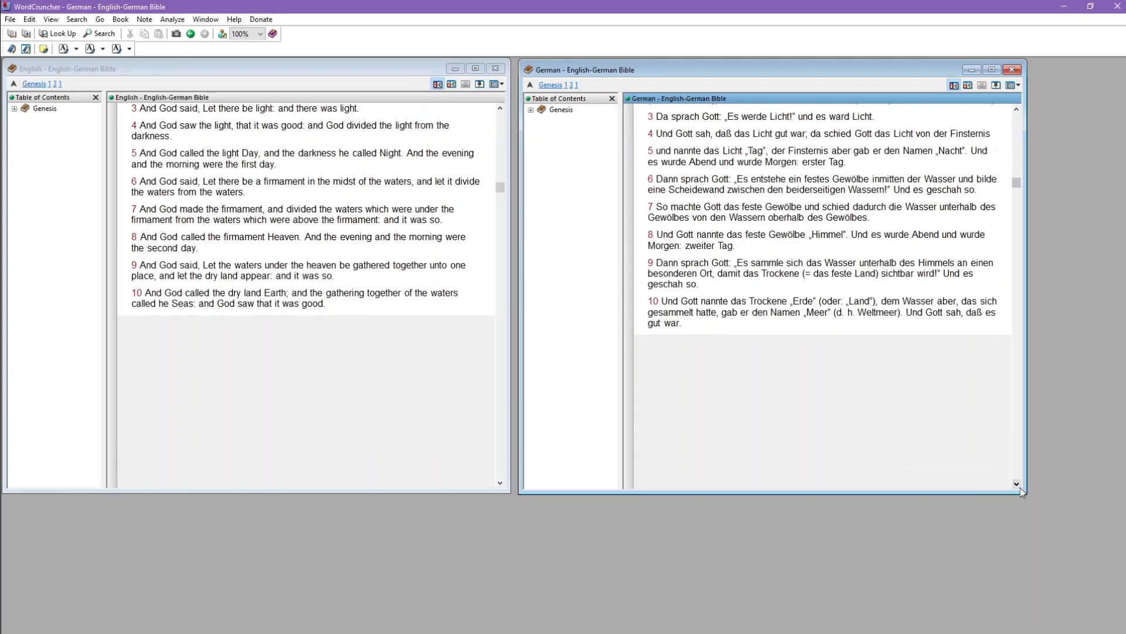
click(1020, 488)
click(1019, 488)
click(1020, 488)
click(1020, 487)
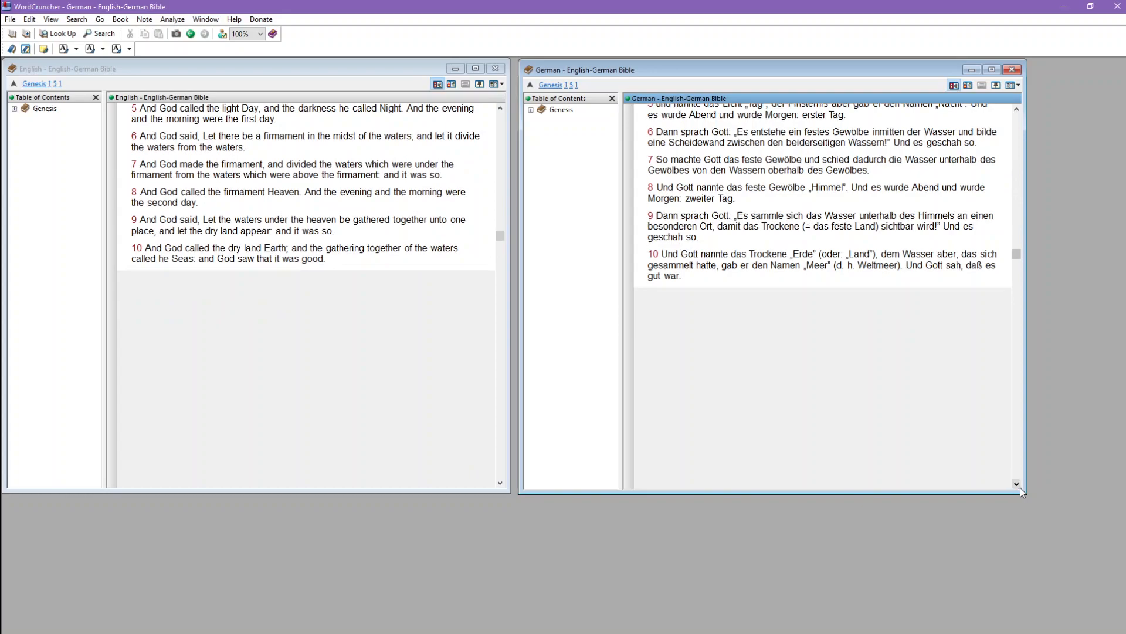
click(1019, 488)
click(1020, 488)
click(1020, 488)
click(1019, 488)
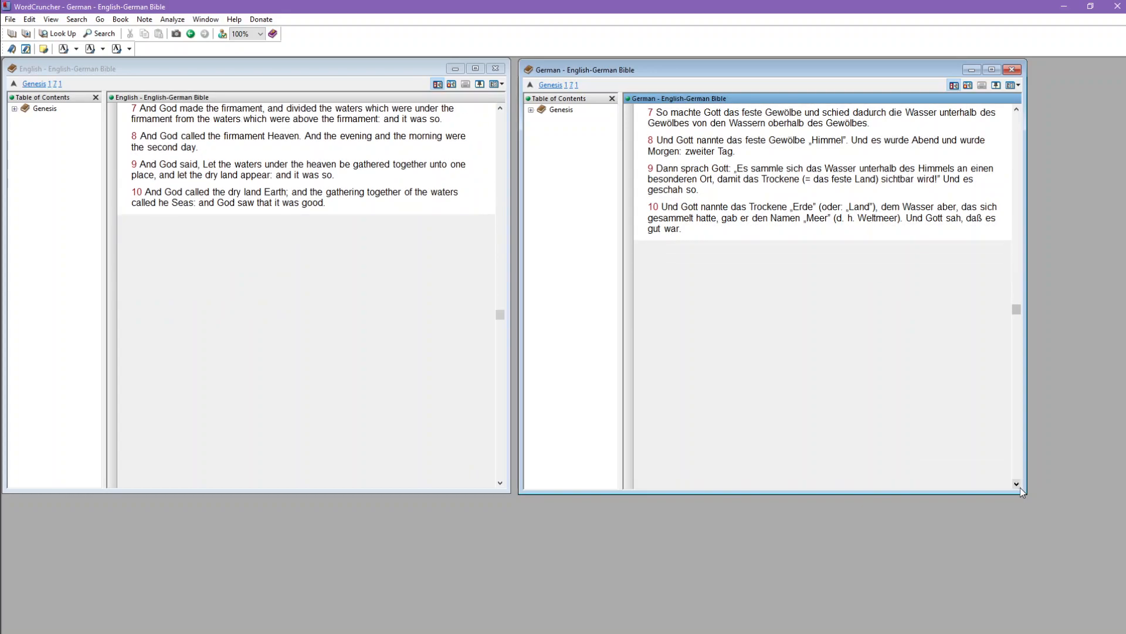
drag(657, 117, 870, 123)
click(870, 124)
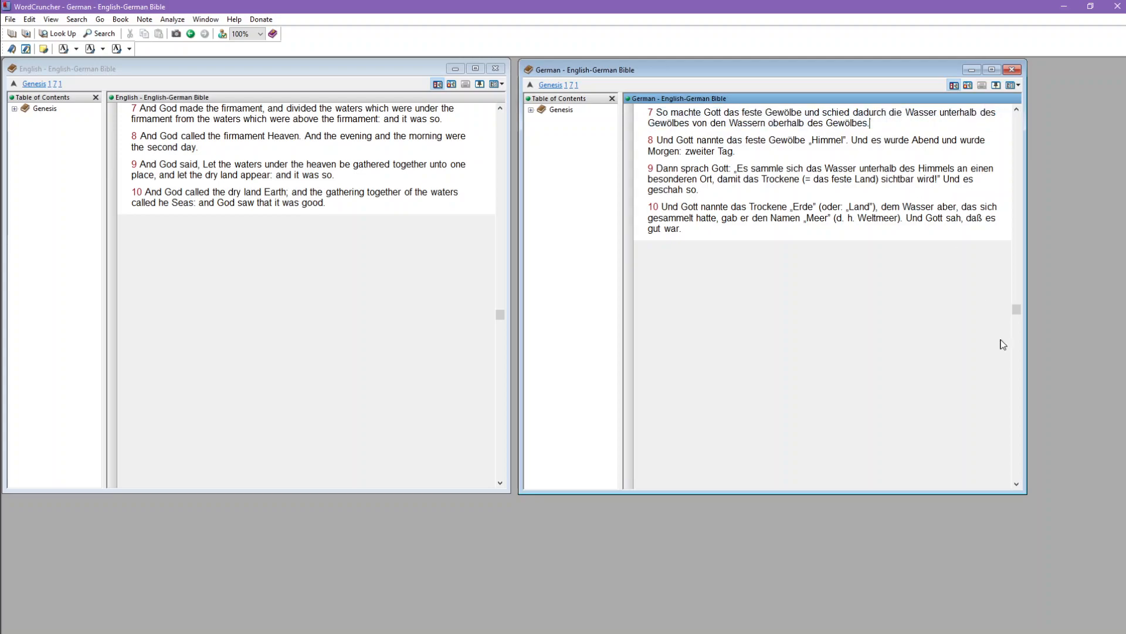
click(1017, 484)
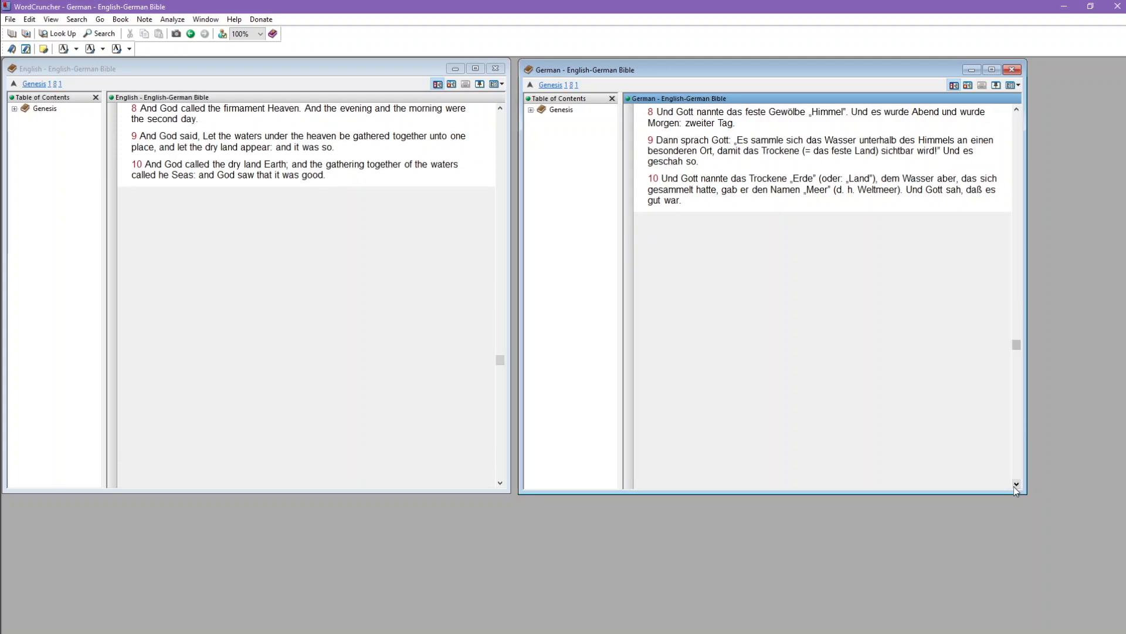
Step: Return the German book to verse 1 and test synchronized scrolling from the German and English books
scroll(845, 211, up, 5)
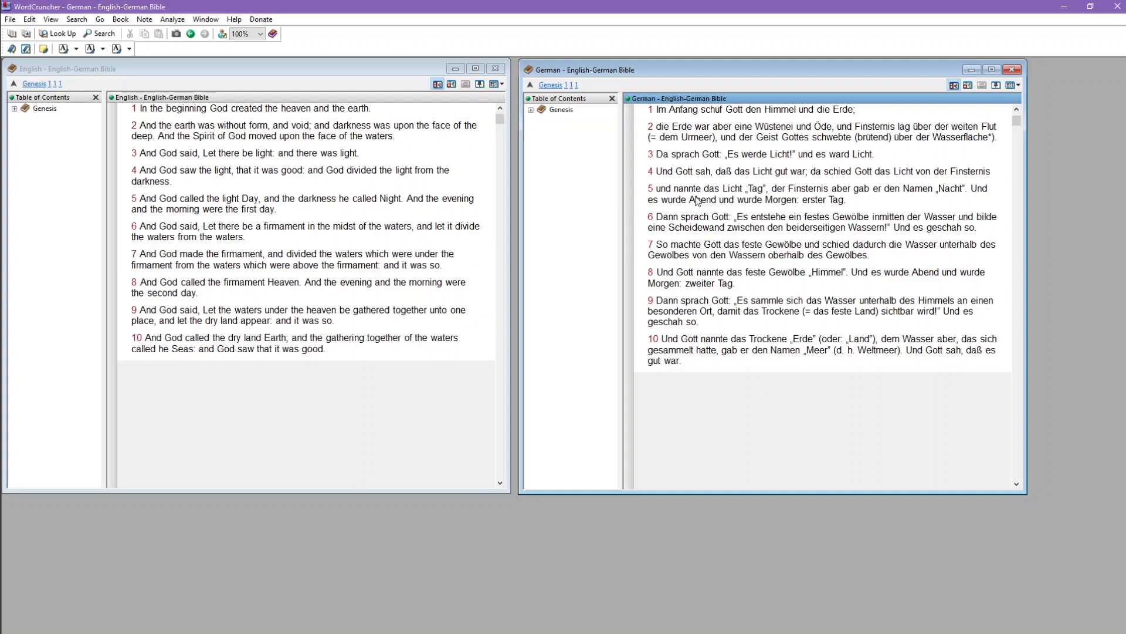
scroll(453, 213, down, 3)
scroll(420, 210, up, 3)
click(351, 70)
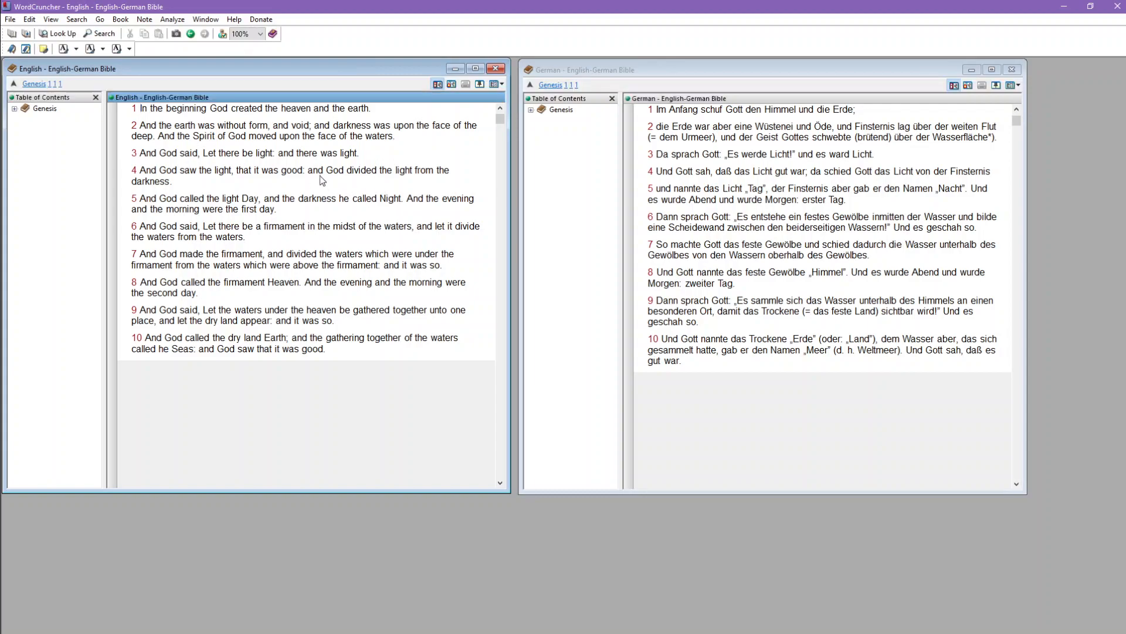
scroll(302, 175, down, 2)
scroll(302, 178, up, 2)
Step: Search the English book for the word "darkness"
key(ctrl+f)
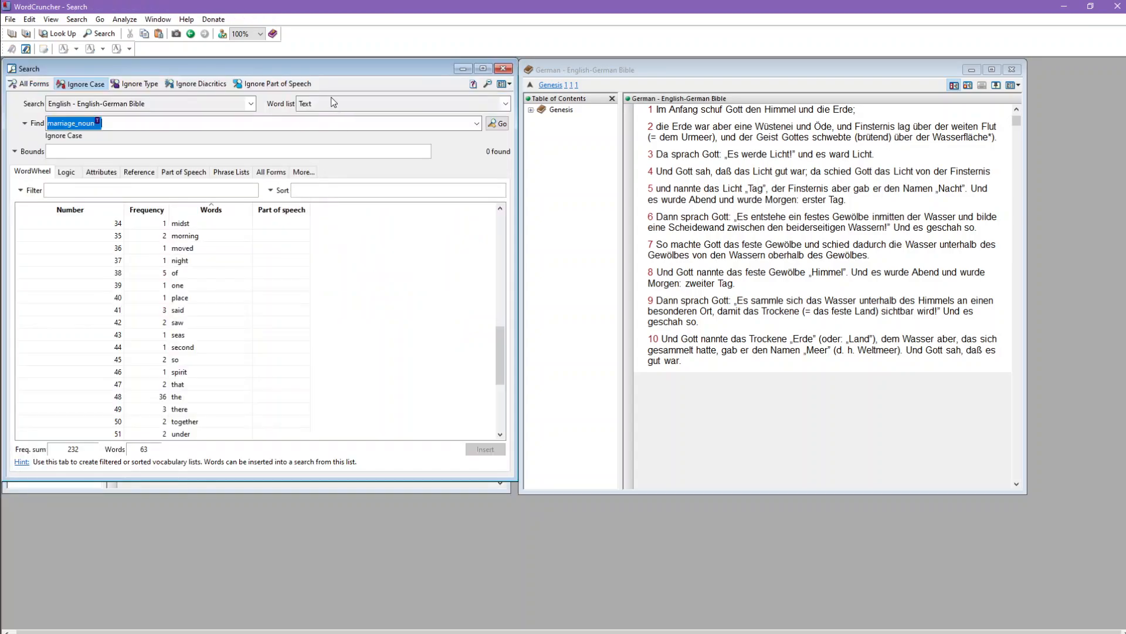
drag(318, 68, 411, 100)
text(darkness)
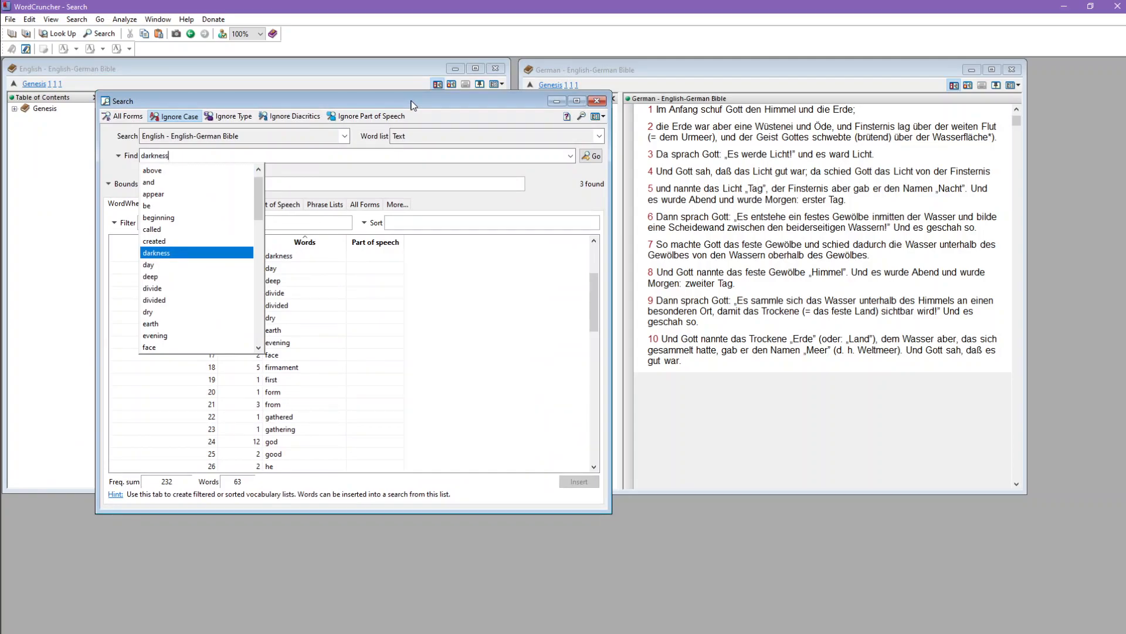
key(Return)
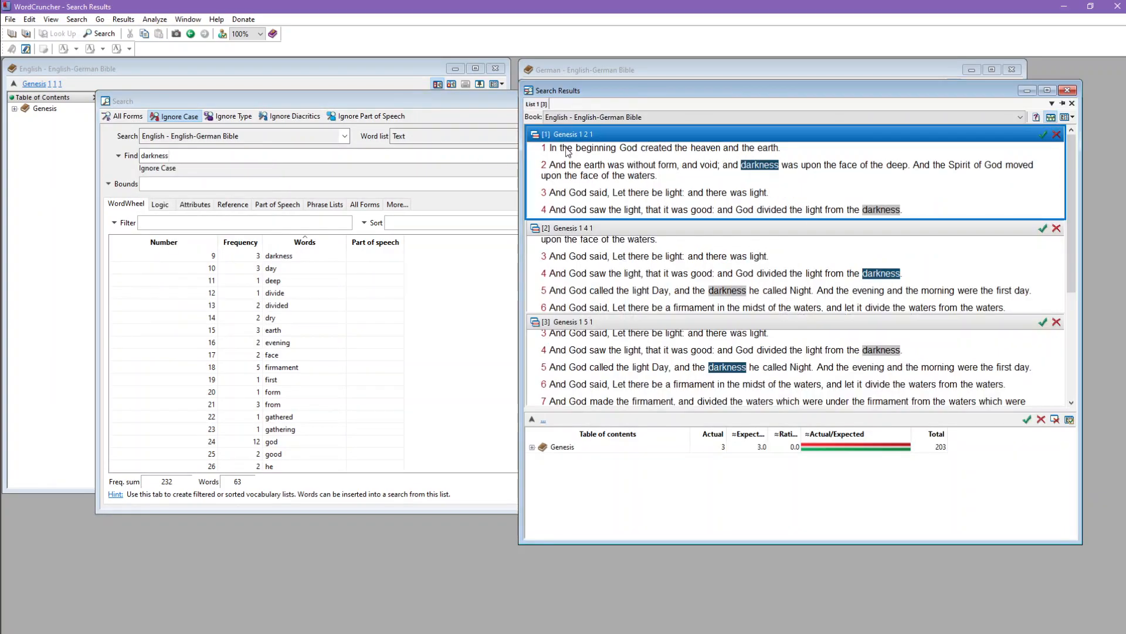
Step: Move the search results off the German book and go through the "darkness" hits in Genesis 1:2, 1:4 and 1:5
drag(587, 90, 311, 136)
click(390, 341)
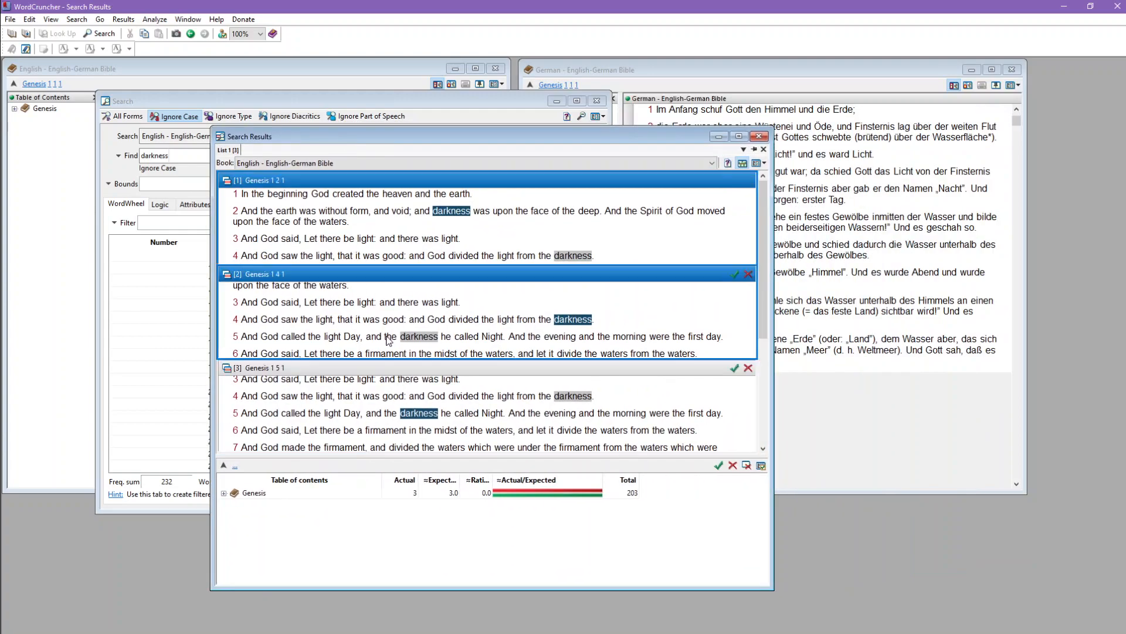
click(373, 415)
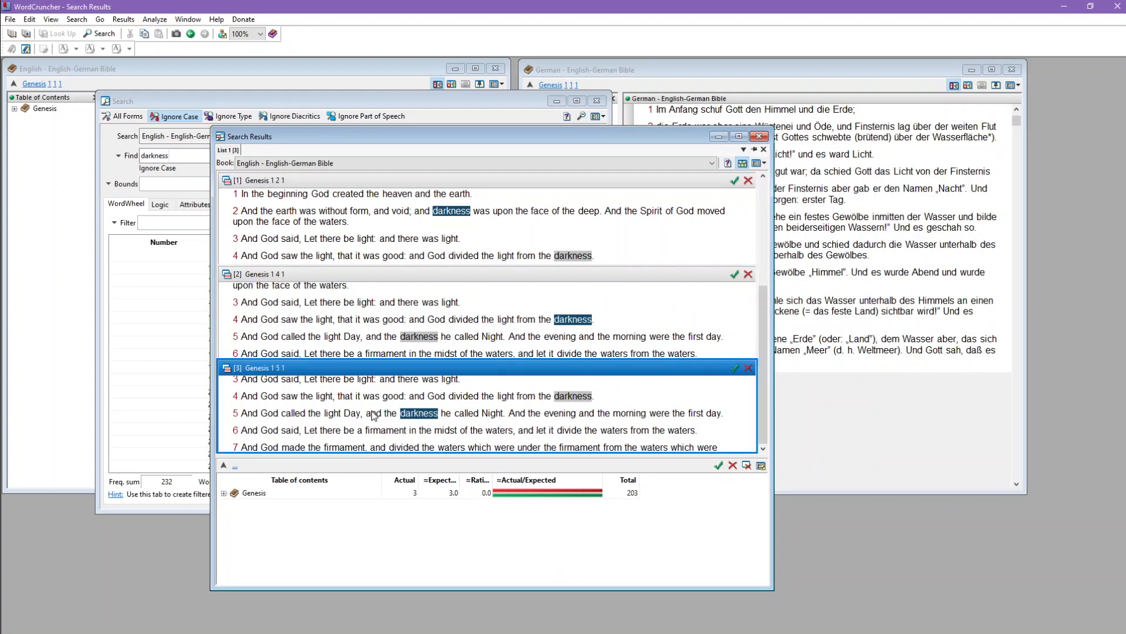
click(321, 330)
click(299, 238)
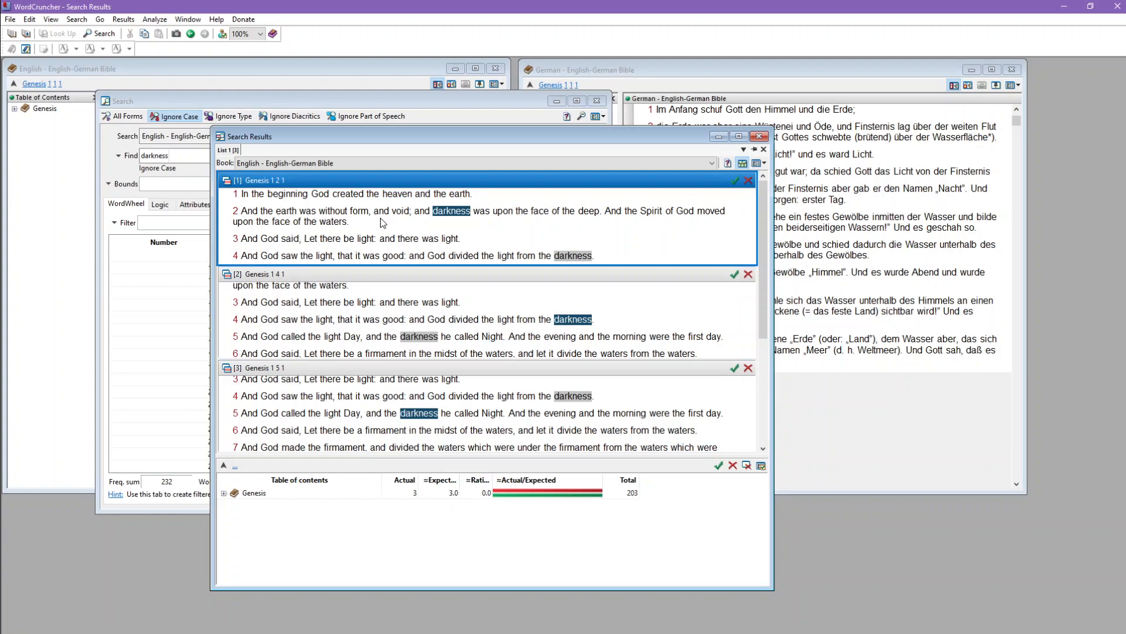
click(377, 341)
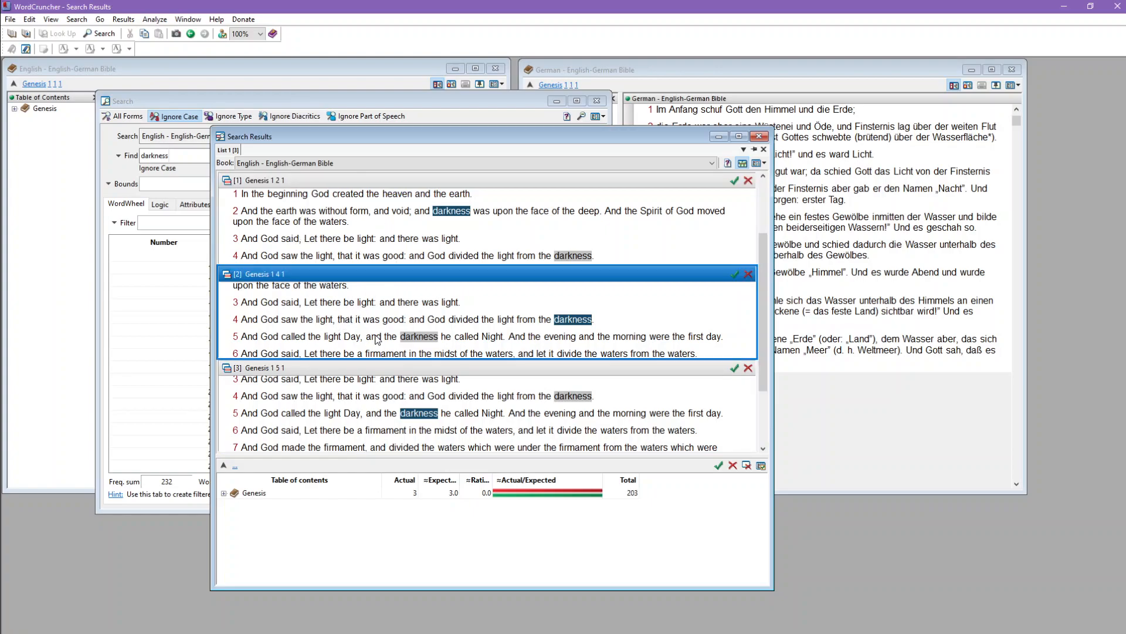
click(405, 427)
click(477, 246)
click(466, 392)
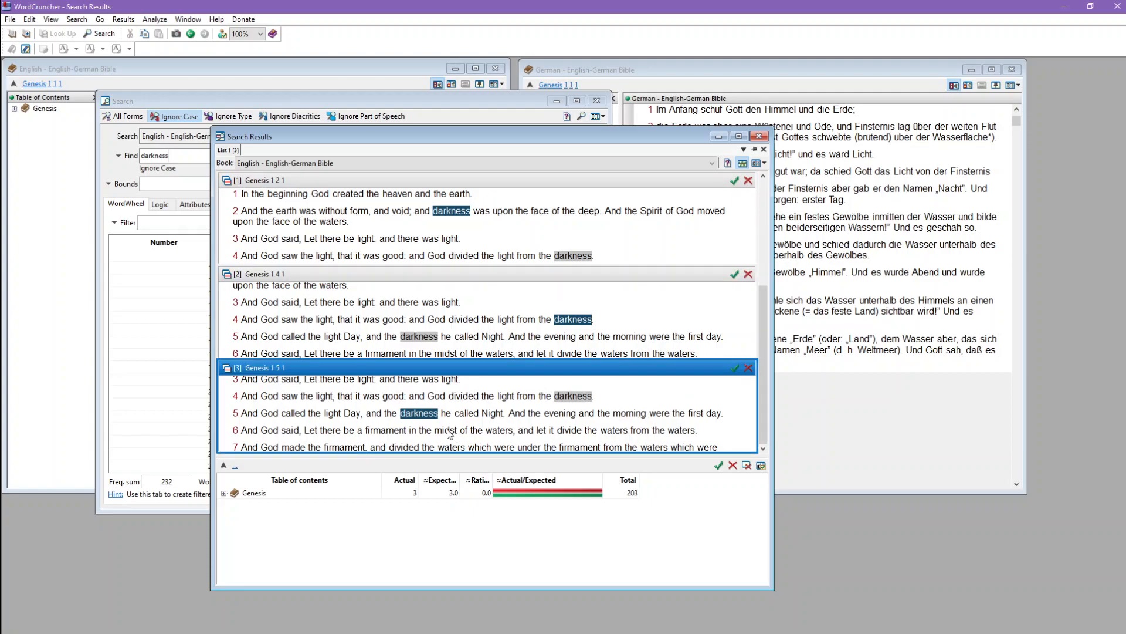
click(446, 251)
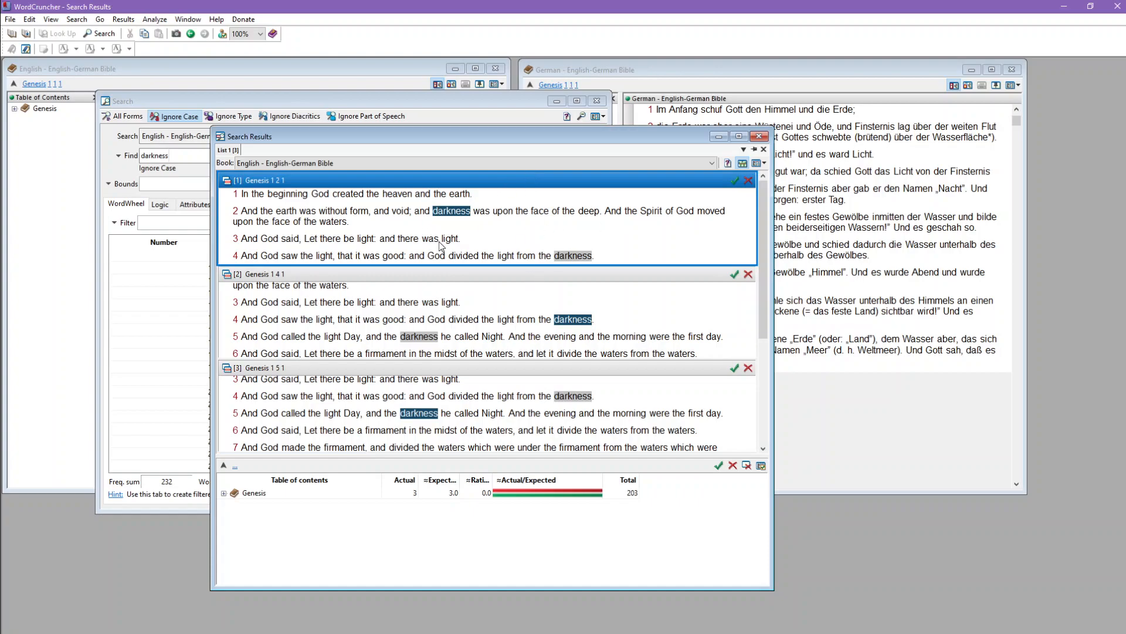
Step: Open the Genesis 1:2 hit in the English book and minimize the search and results windows
double_click(484, 235)
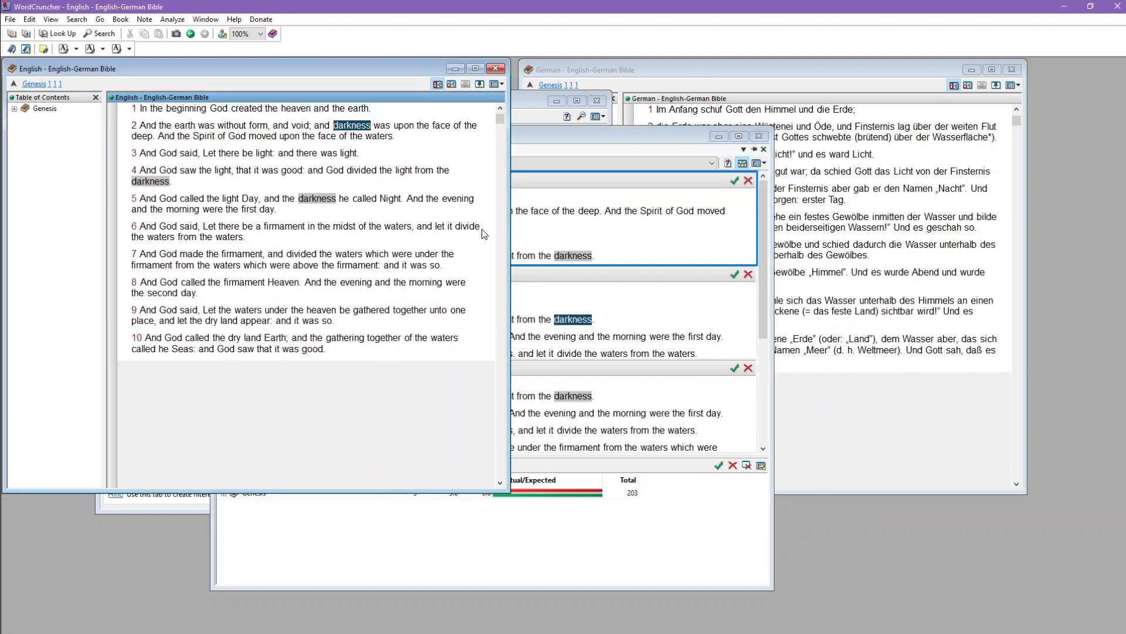
click(557, 101)
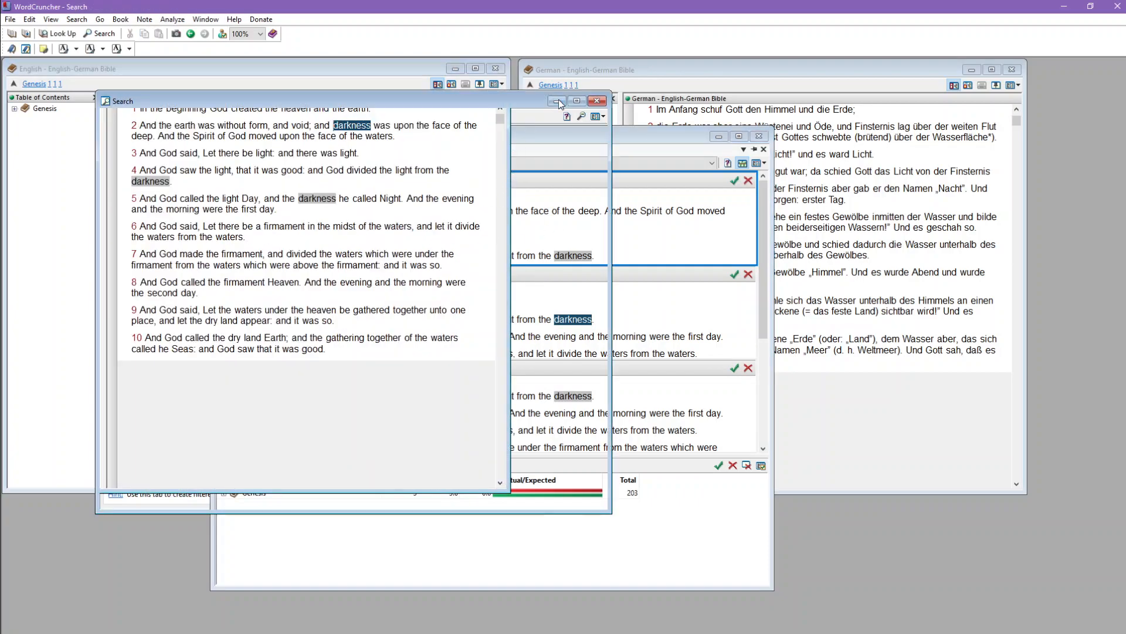
click(719, 137)
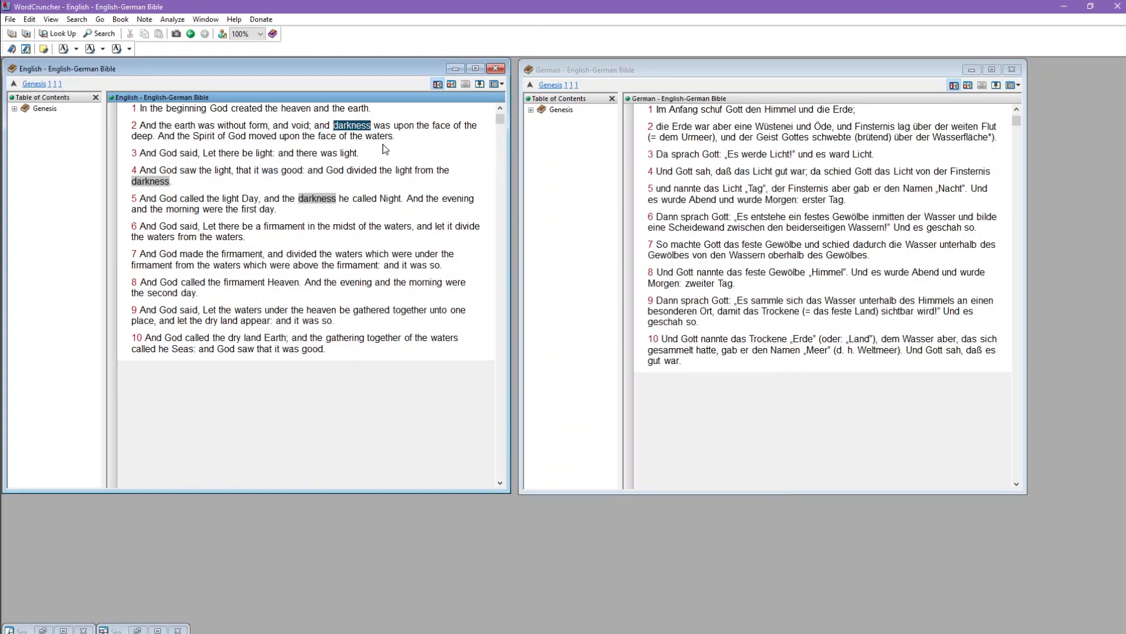
Step: Move between the "darkness" hits in the English book and scroll it to check that the German text follows
key(Right)
key(Right)
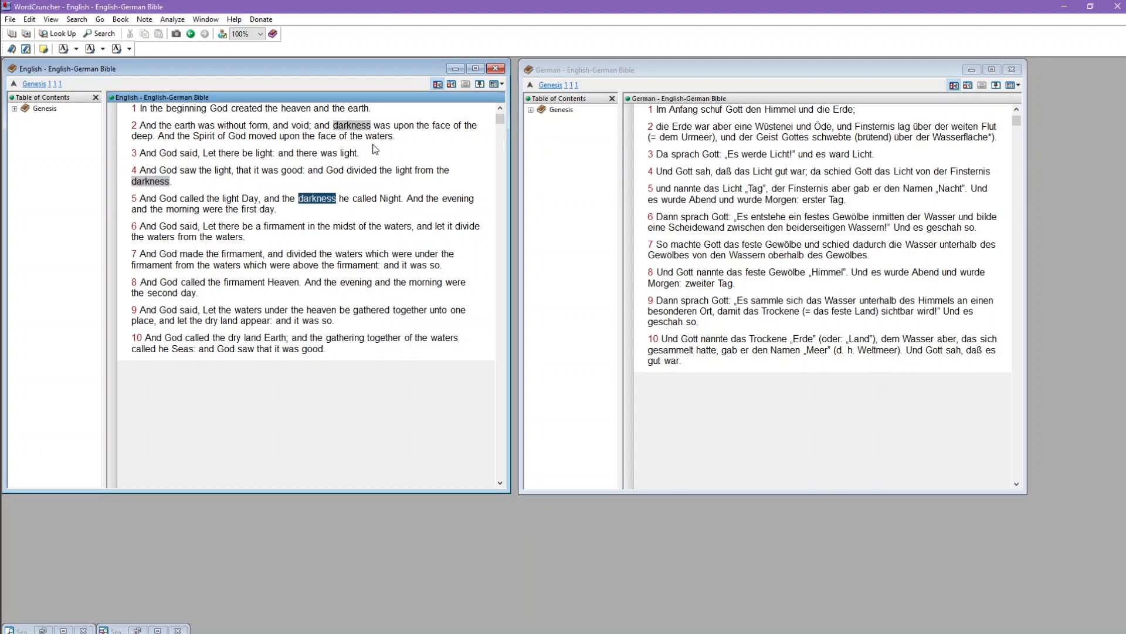
scroll(375, 151, down, 3)
scroll(376, 151, up, 3)
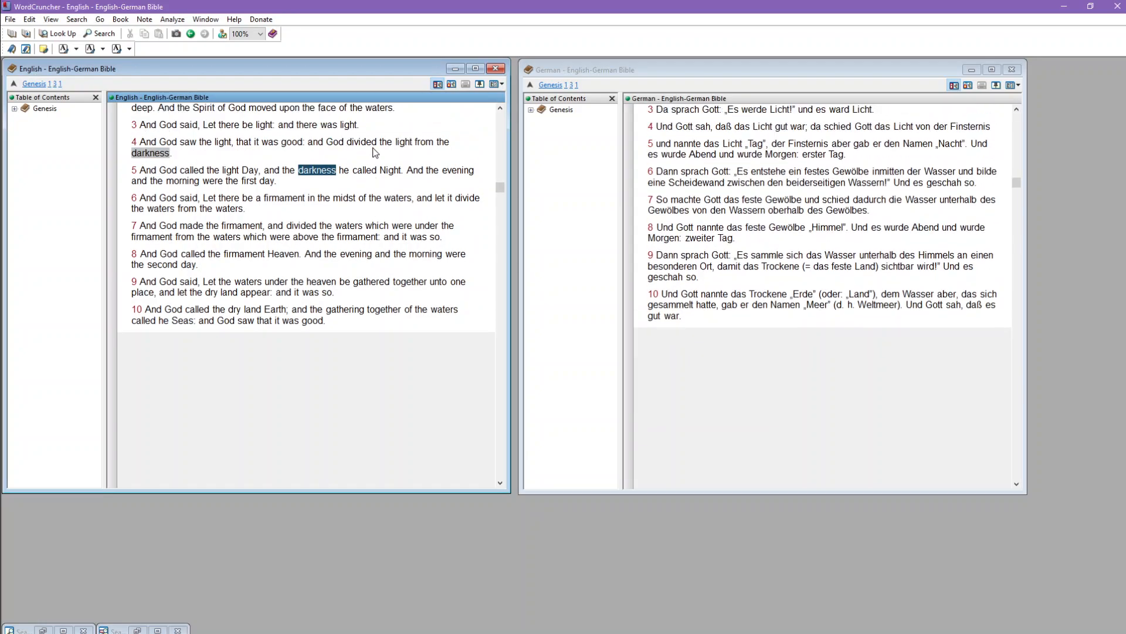
scroll(371, 159, down, 1)
scroll(367, 176, up, 1)
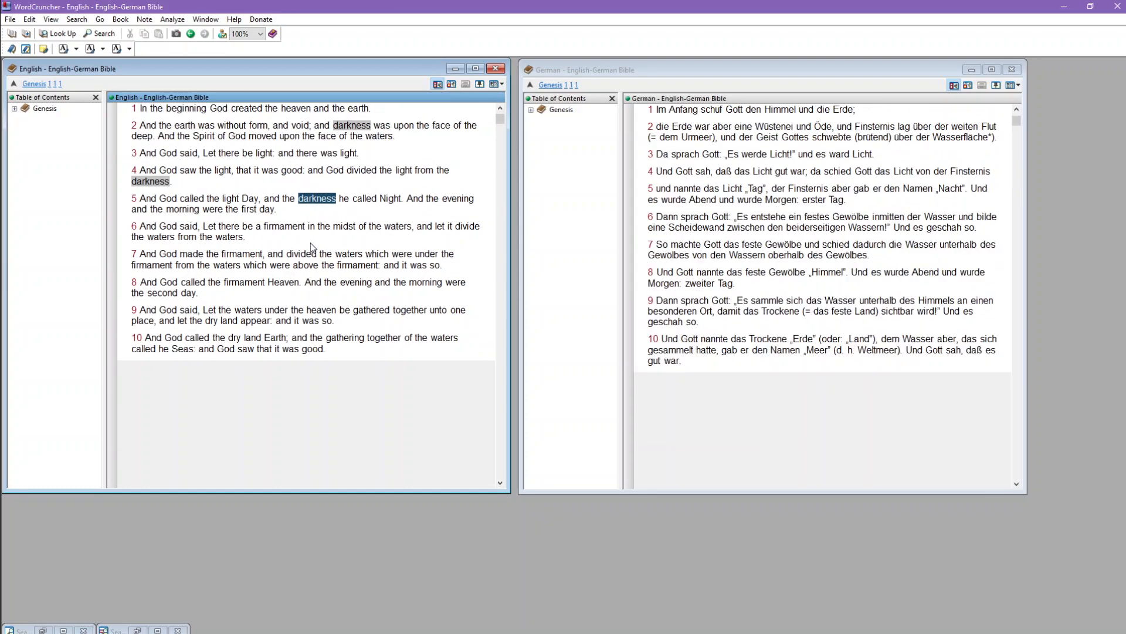
key(Left)
key(Left)
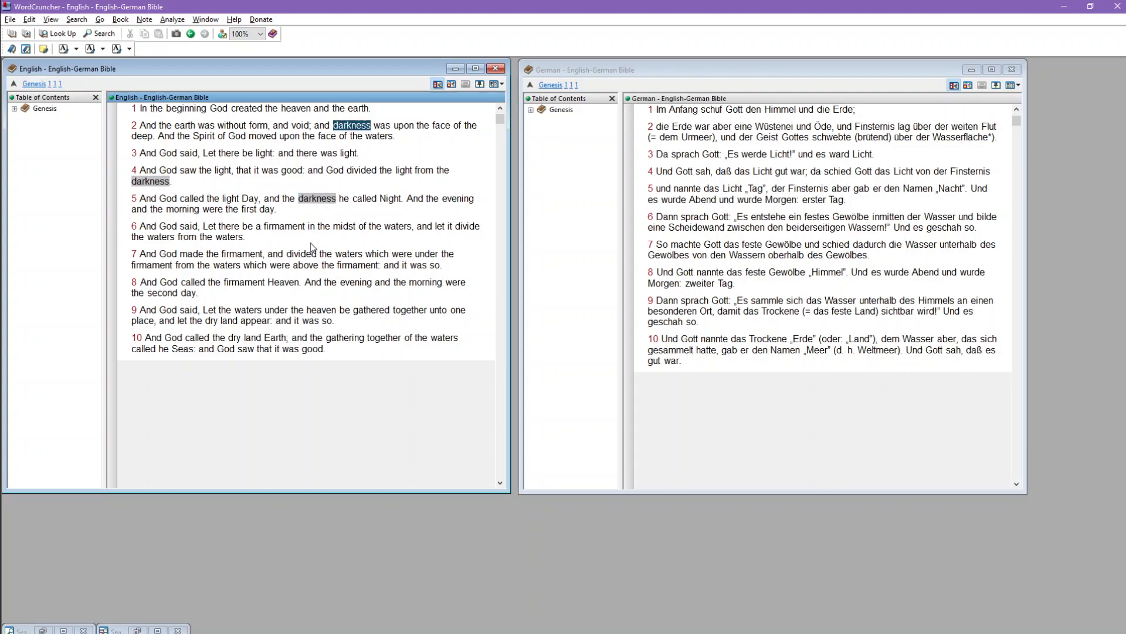
key(Right)
key(Right)
scroll(311, 243, down, 1)
scroll(310, 243, up, 1)
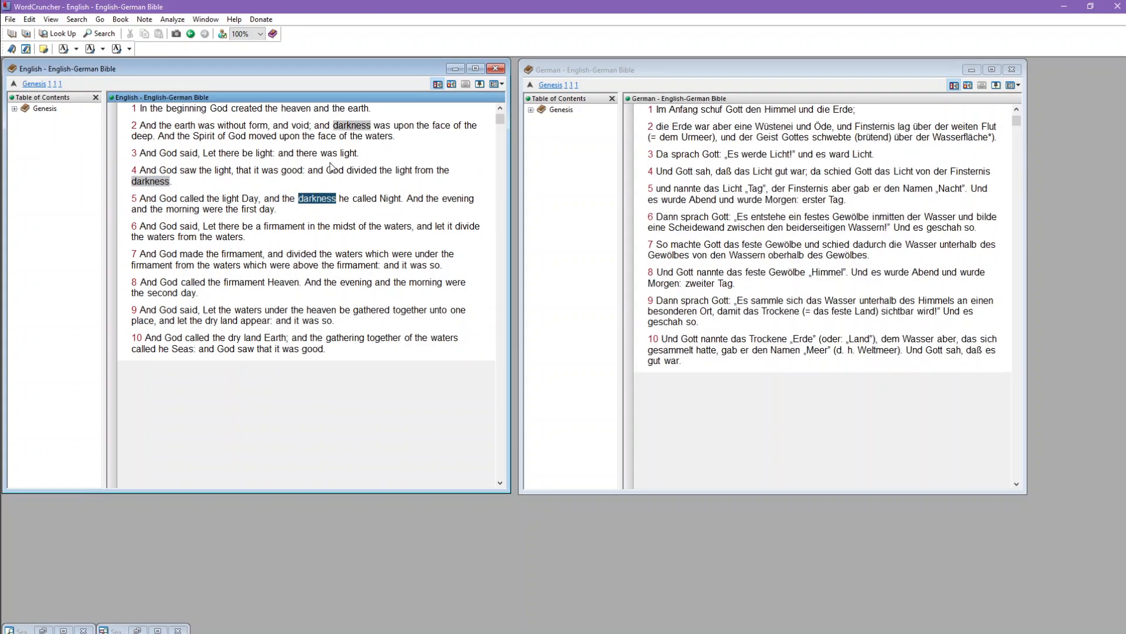
scroll(398, 164, down, 1)
scroll(311, 129, up, 1)
scroll(345, 255, down, 2)
scroll(346, 256, down, 1)
scroll(355, 256, up, 3)
Step: Cycle back and forth through the highlighted "darkness" hits in the English book, ending on the hit in verse 5
key(Left)
key(Right)
key(Left)
key(Left)
key(Right)
key(Right)
key(Left)
key(Left)
key(Right)
key(Right)
key(Left)
key(Left)
key(Right)
key(Right)
Step: Scroll the English book to verse 5 and highlight that verse to compare it with the German text
scroll(436, 256, down, 3)
scroll(423, 254, up, 3)
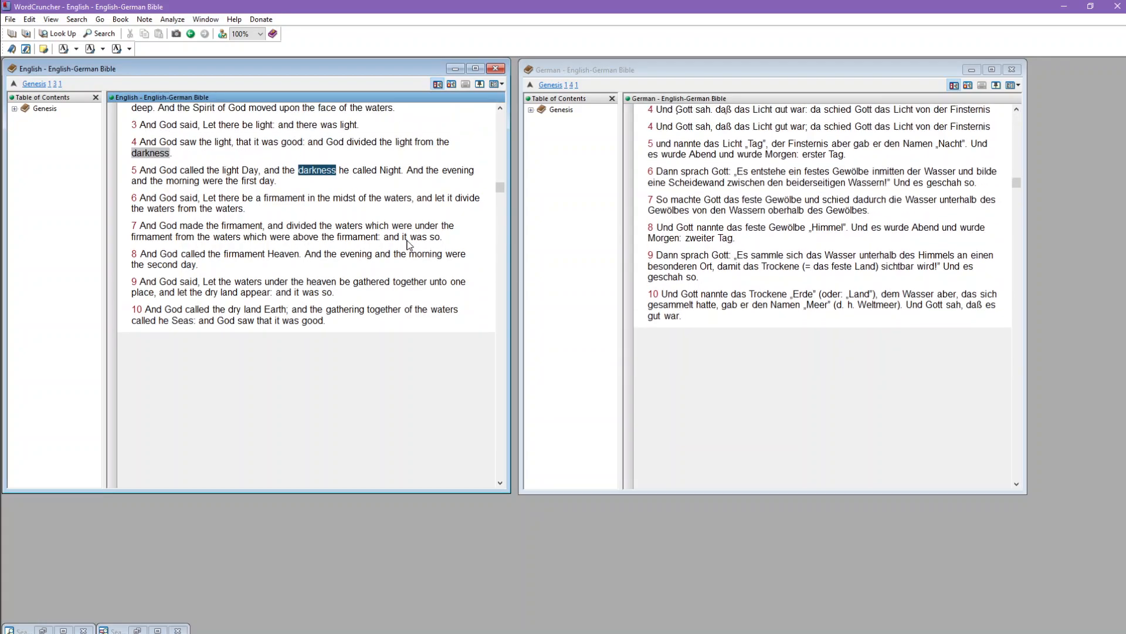
scroll(408, 254, down, 3)
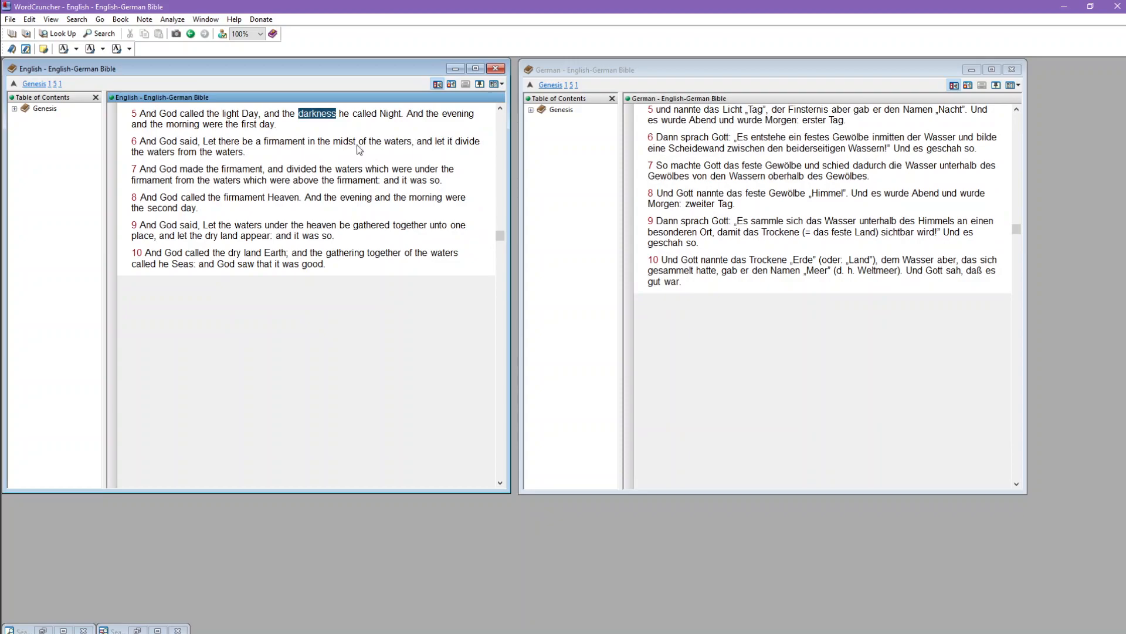
drag(139, 114, 313, 129)
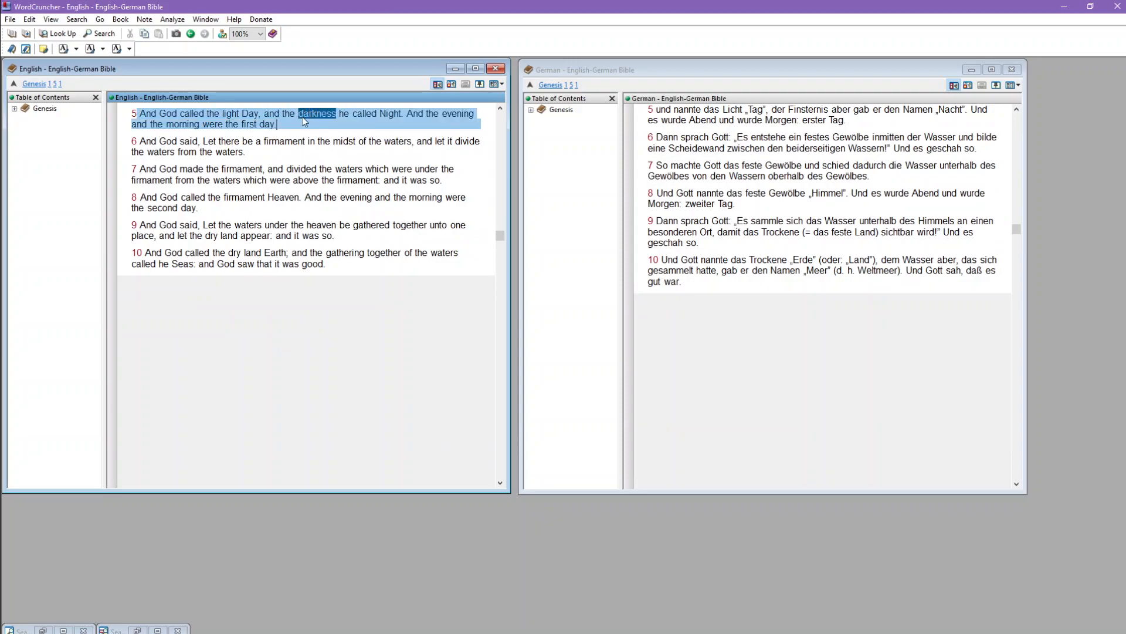
click(296, 115)
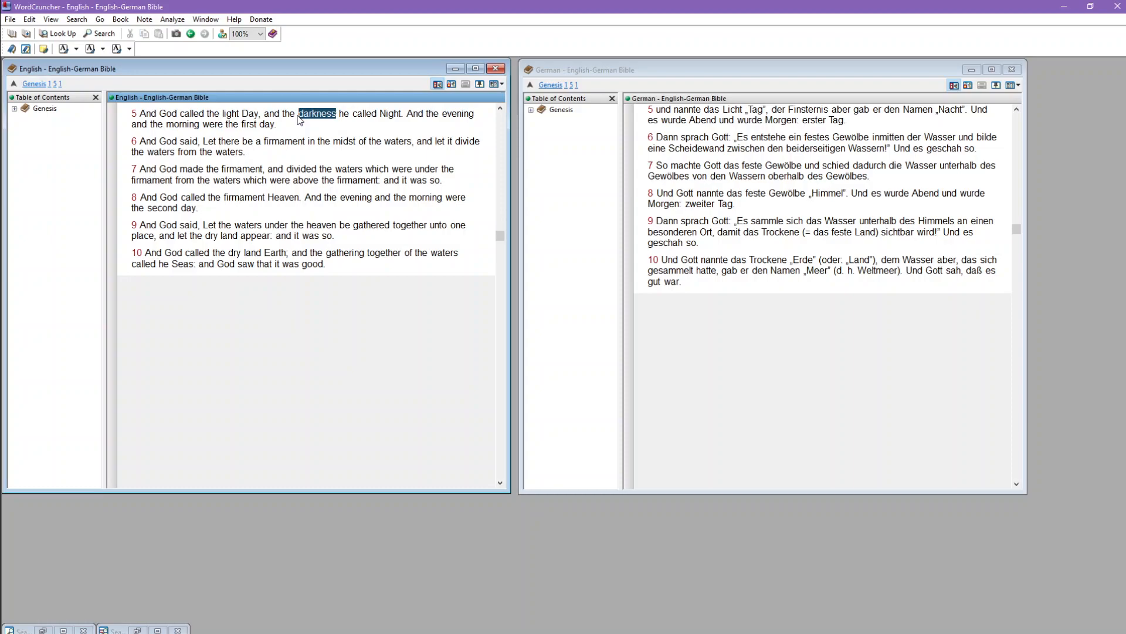
Step: Locate the German word "Finsternis" in verse 5 of the German book to compare it with the highlighted "darkness"
click(831, 119)
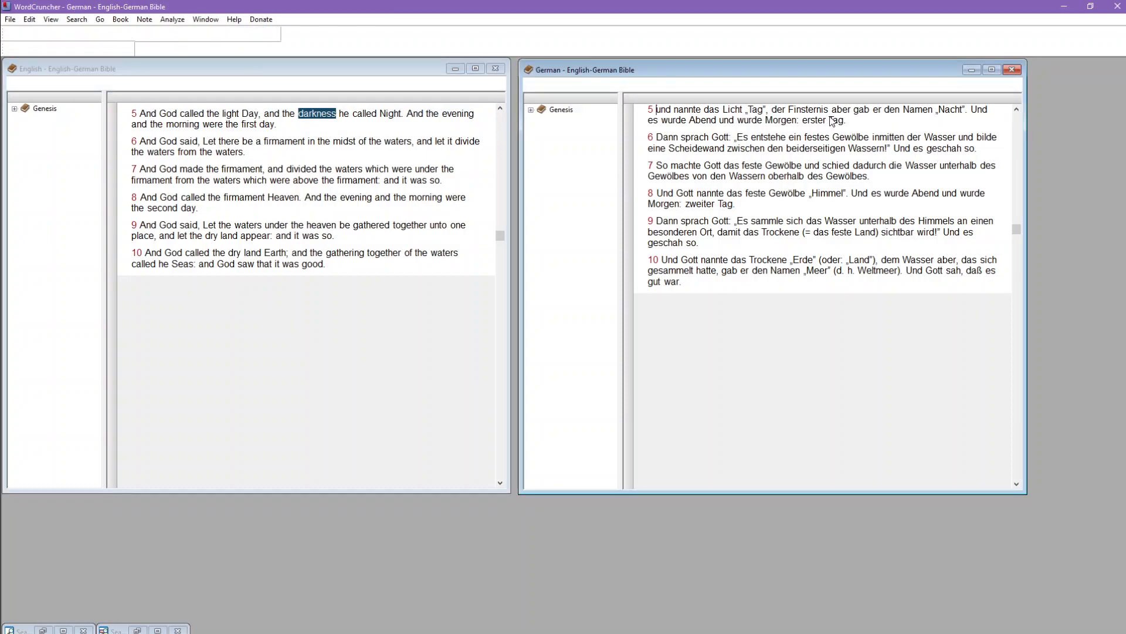
click(829, 111)
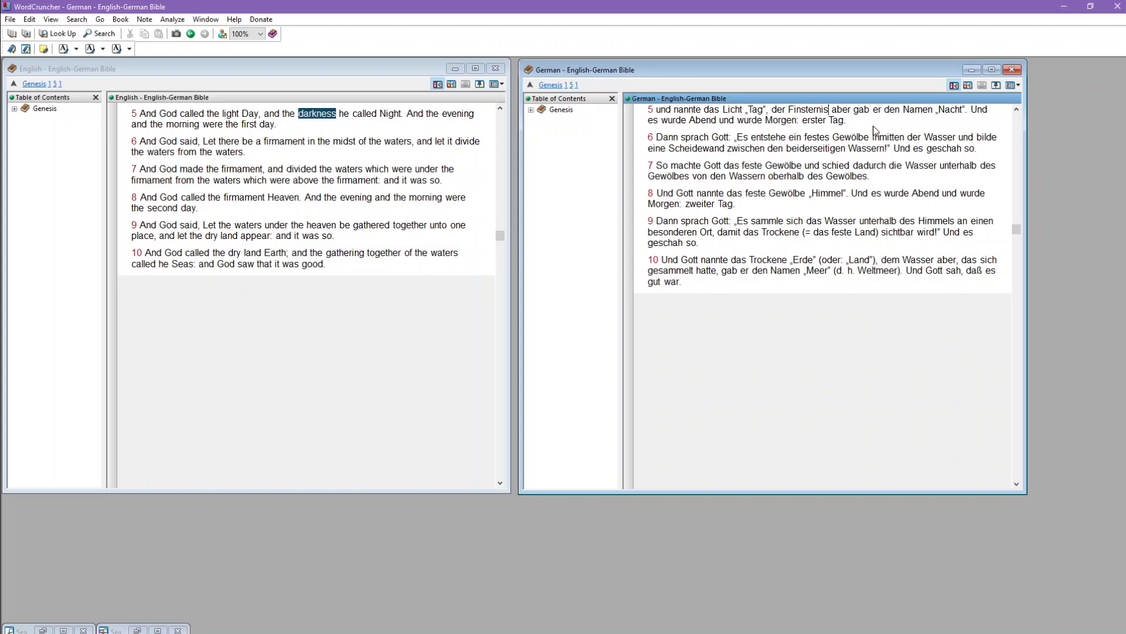
click(678, 286)
Step: Switch to Chrome and show the English-German Bible spreadsheet
click(335, 632)
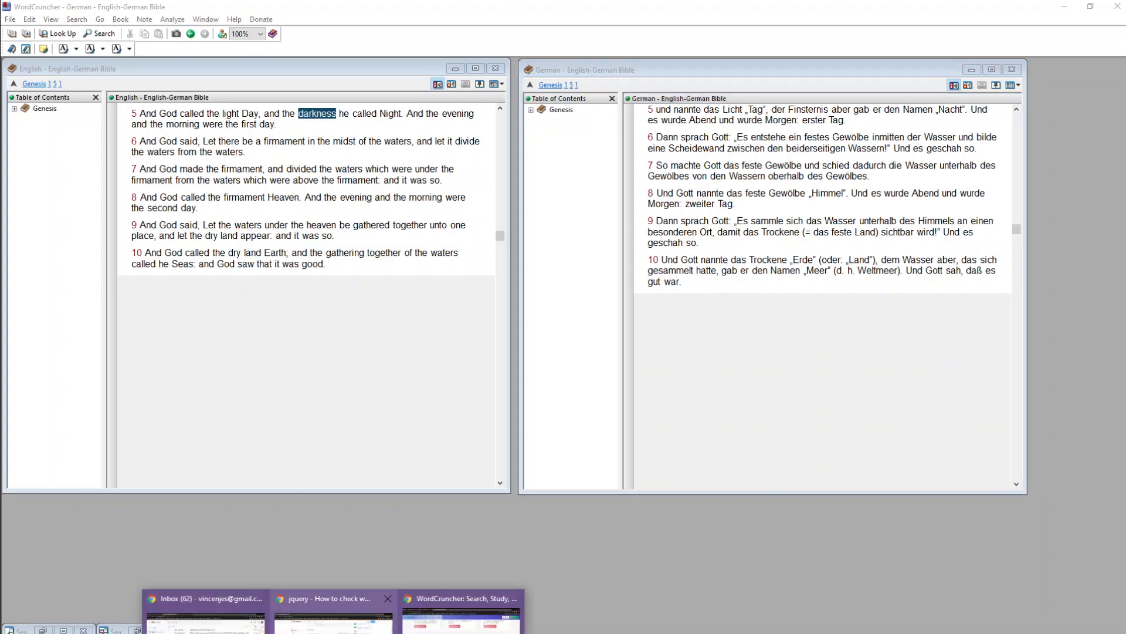
click(465, 619)
click(75, 10)
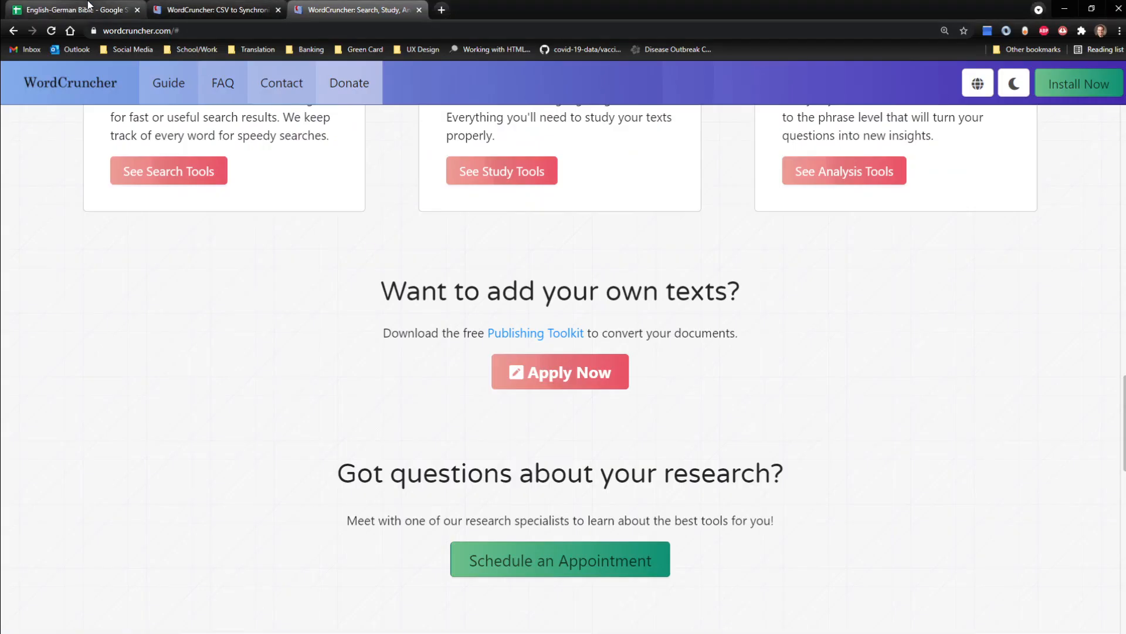
click(348, 260)
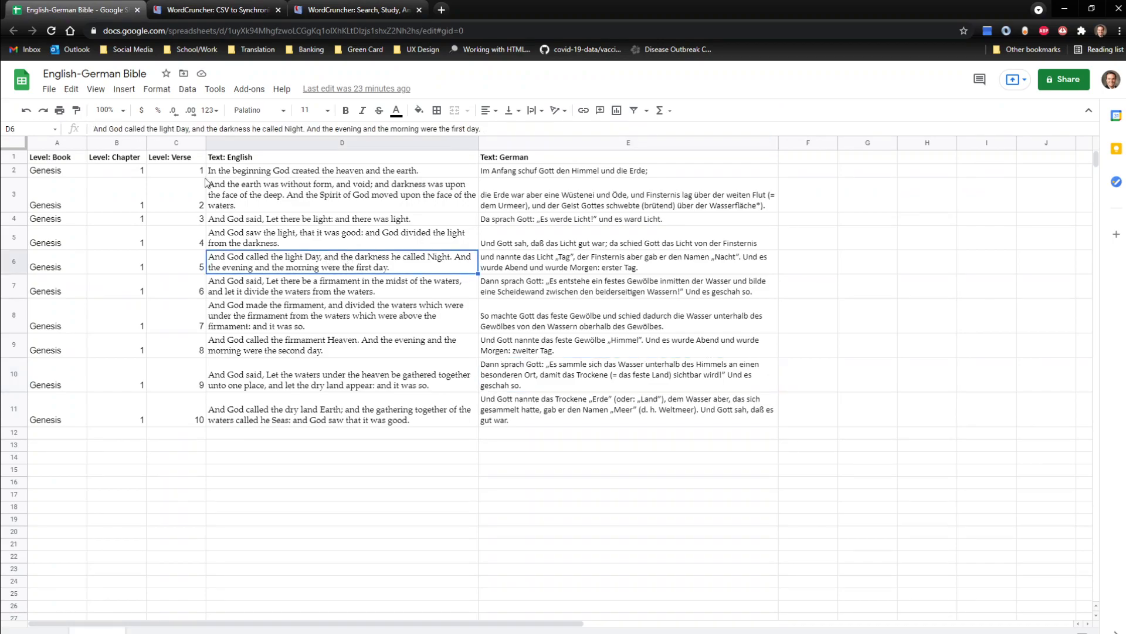
Step: Review the spreadsheet's comma-separated values download option, and highlight the level and text headers in A1:E1
click(49, 89)
mouse_move(106, 251)
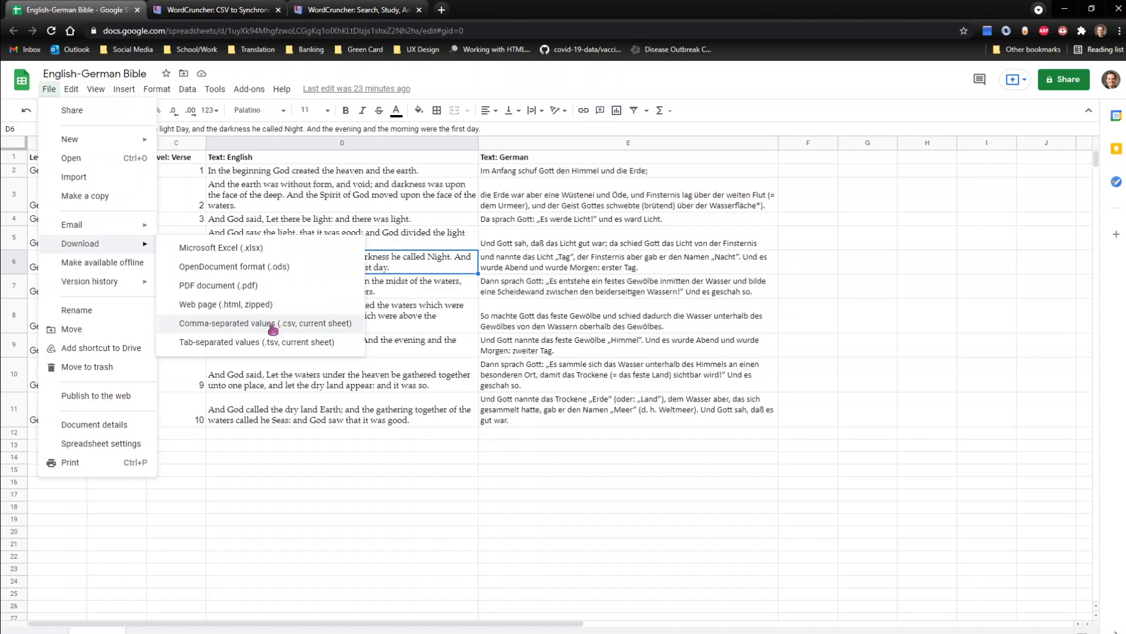
click(243, 197)
drag(573, 158, 62, 157)
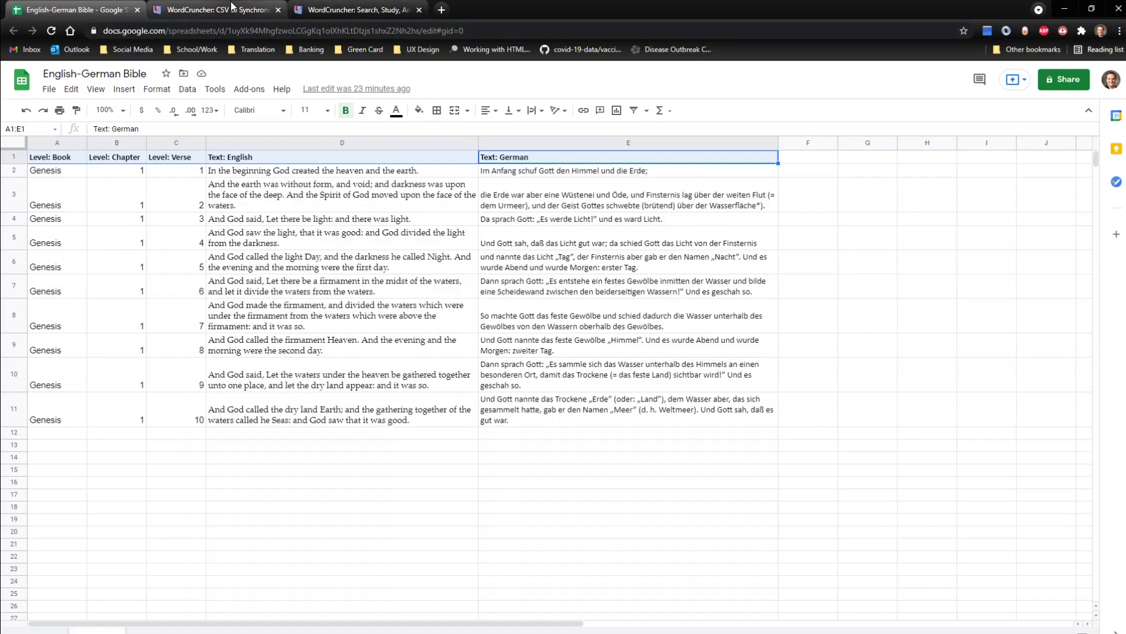
Step: Show the CSV to Synchronized ETAX Converter page and point out its web address, wordcruncher.com/tools/synchronized-etax
click(231, 6)
click(223, 30)
click(236, 30)
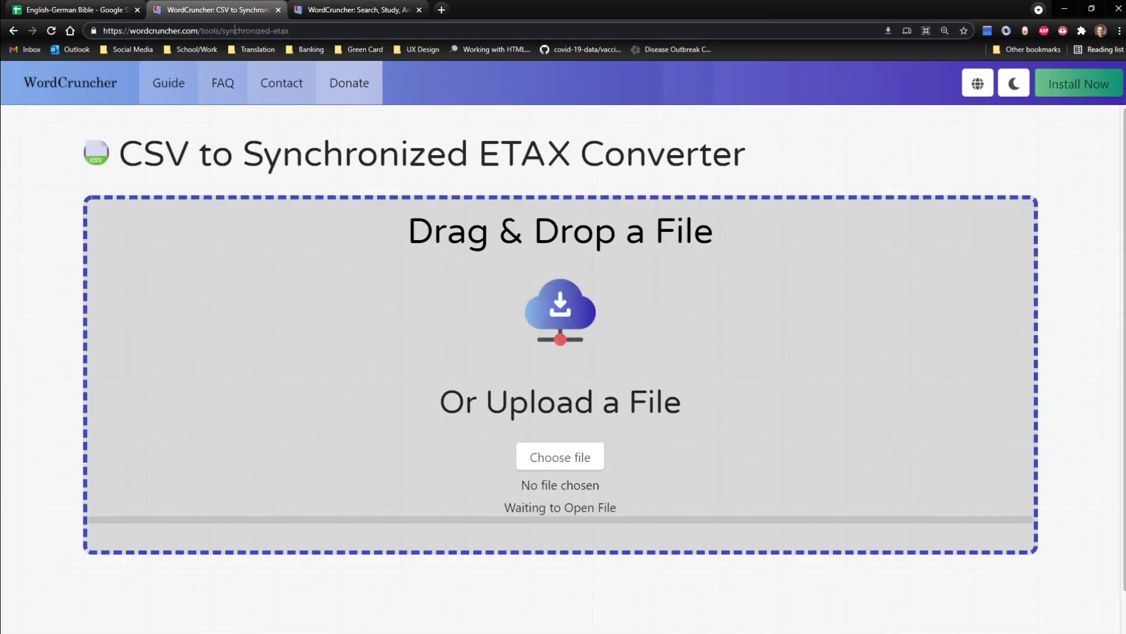
click(534, 633)
click(545, 628)
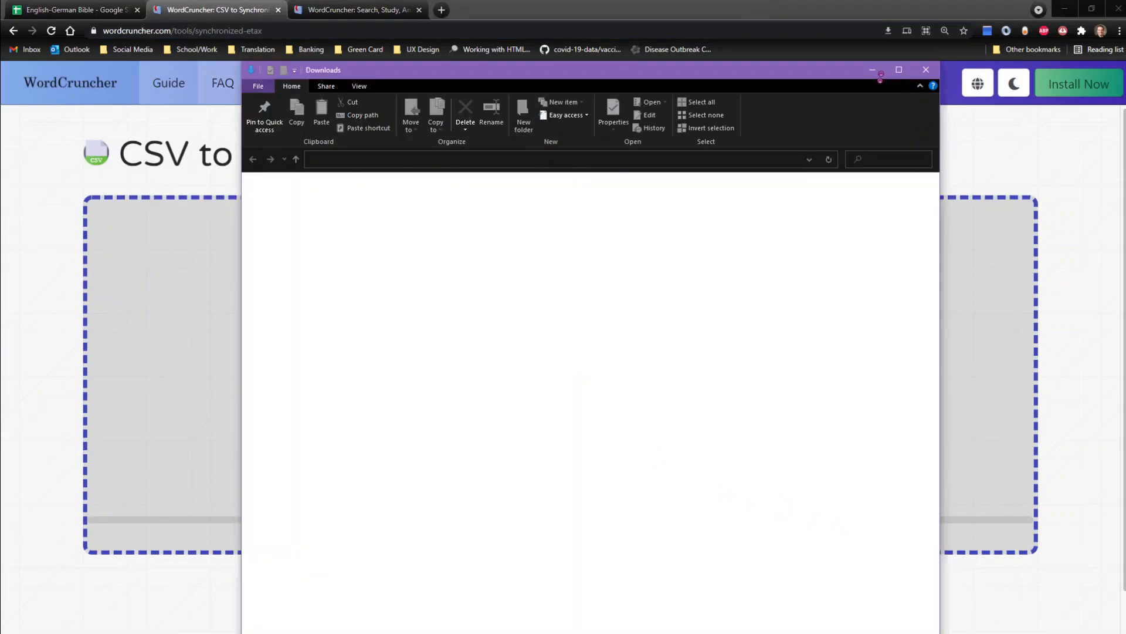
click(871, 69)
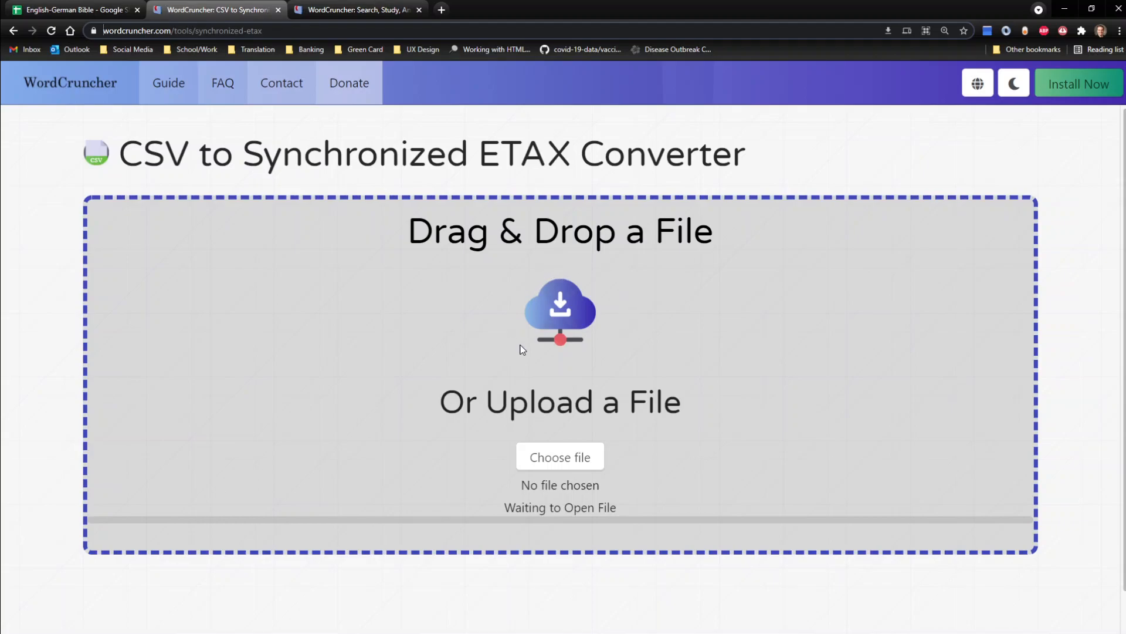
Step: Switch back to WordCruncher and scroll through Genesis 1 and back to verse 1 to check that both books stay synchronized
click(602, 633)
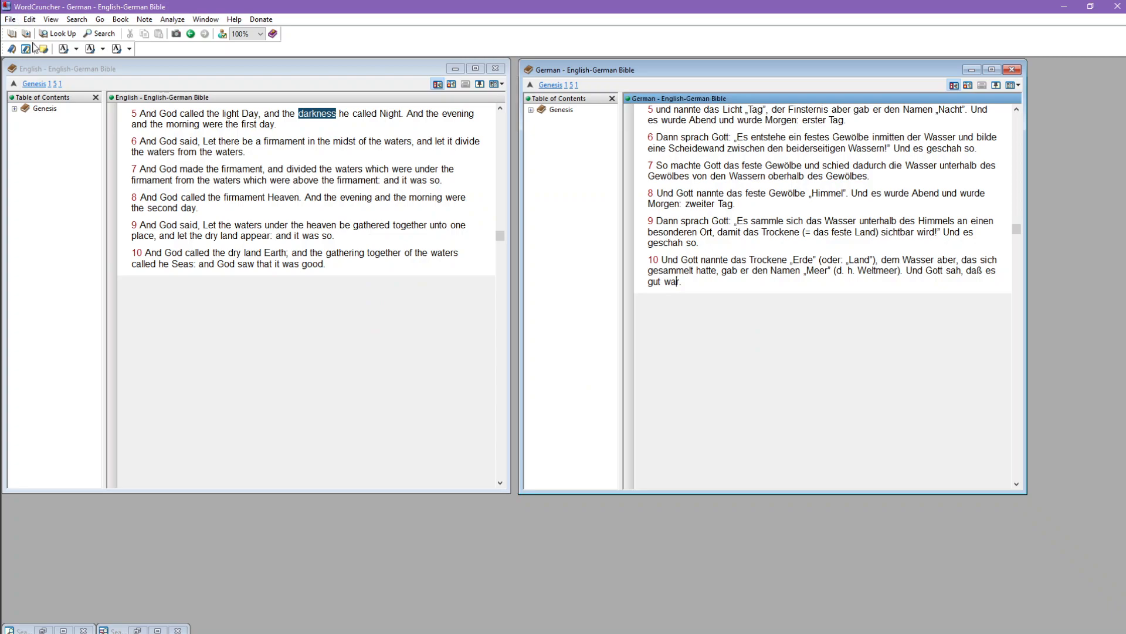
click(253, 154)
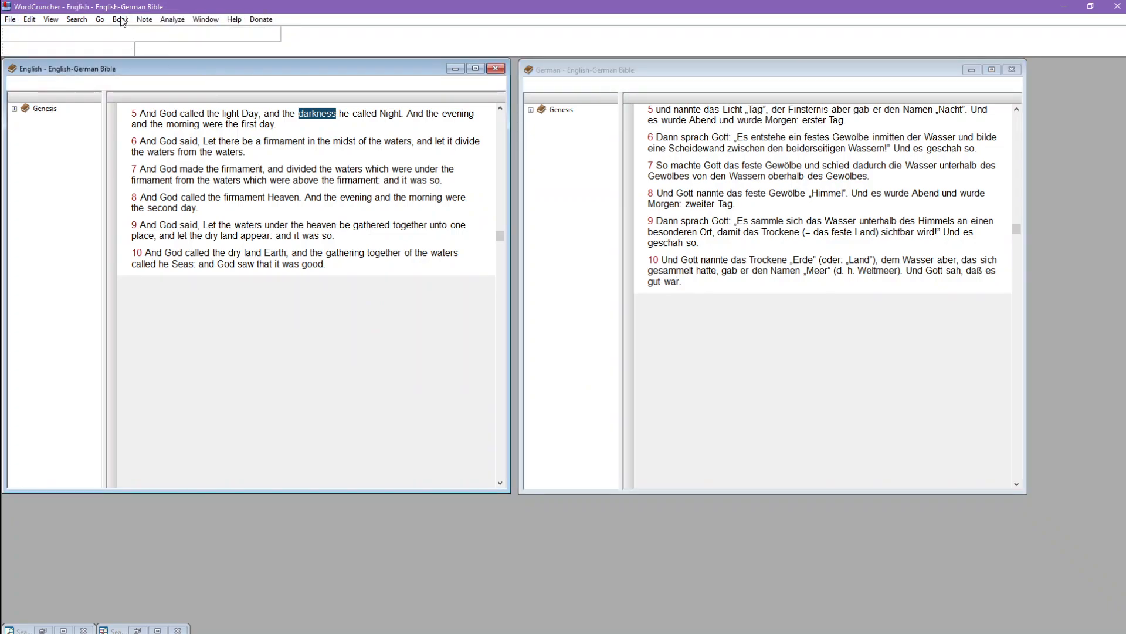
click(121, 19)
click(194, 219)
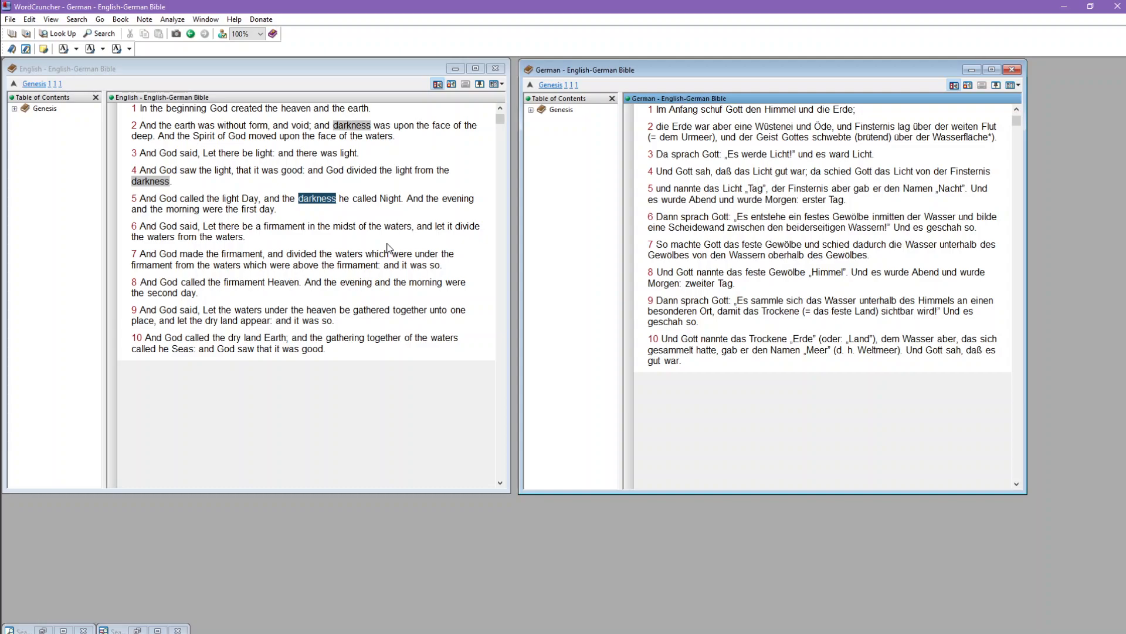
scroll(416, 321, down, 1)
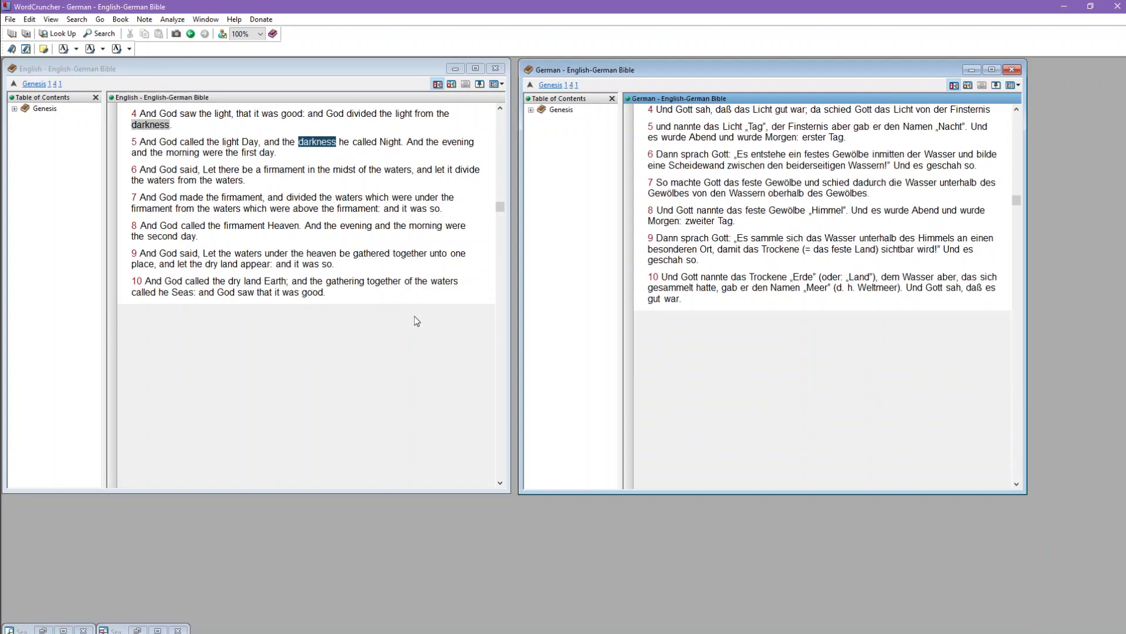
scroll(416, 321, up, 1)
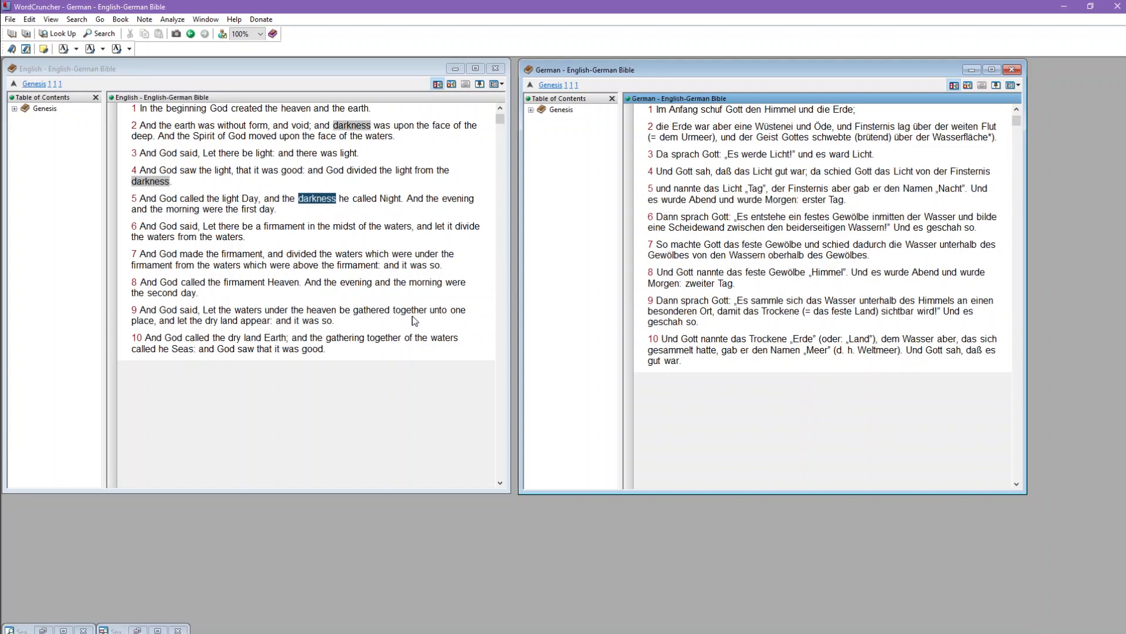